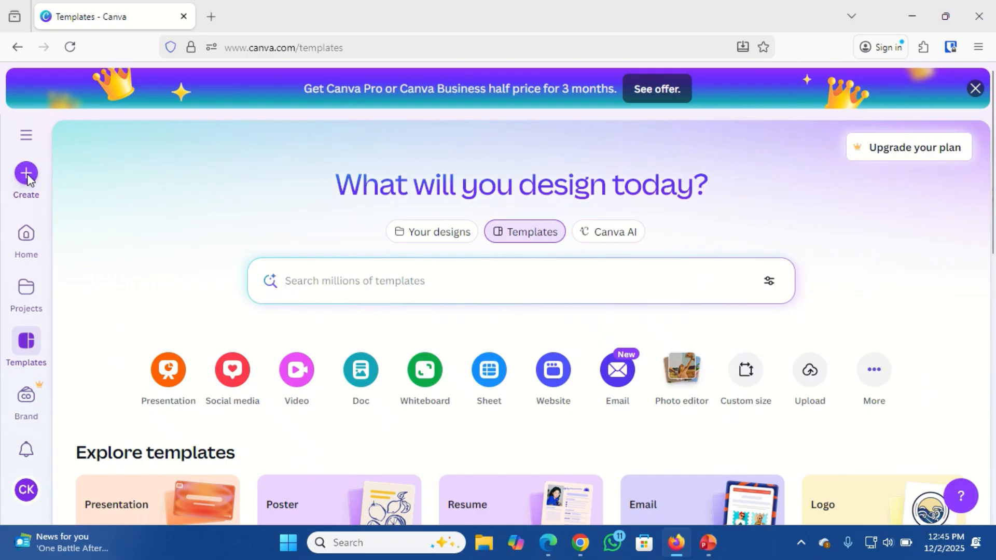
Create a blank Instagram Post (Square) design by searching for 'instagram'.
left_click(27, 174)
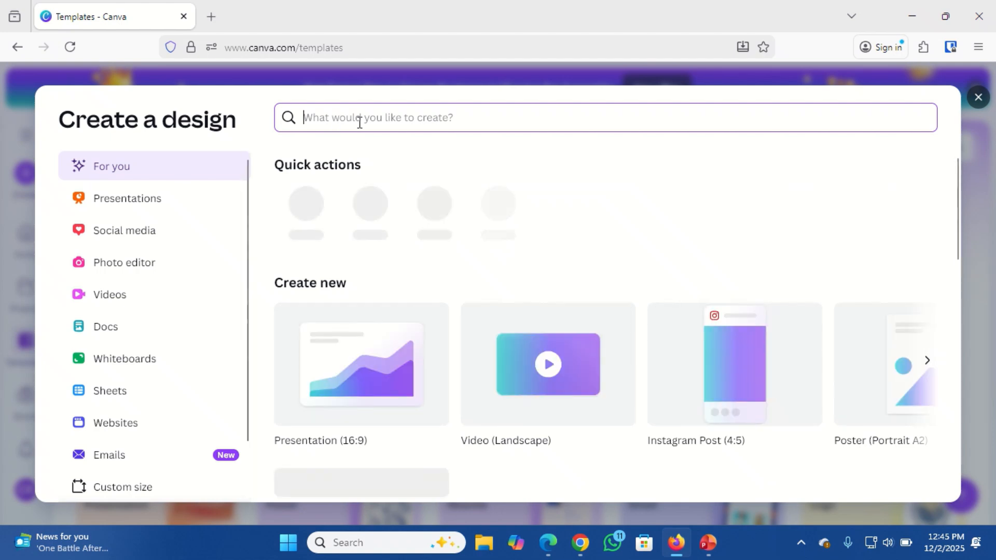
type("in")
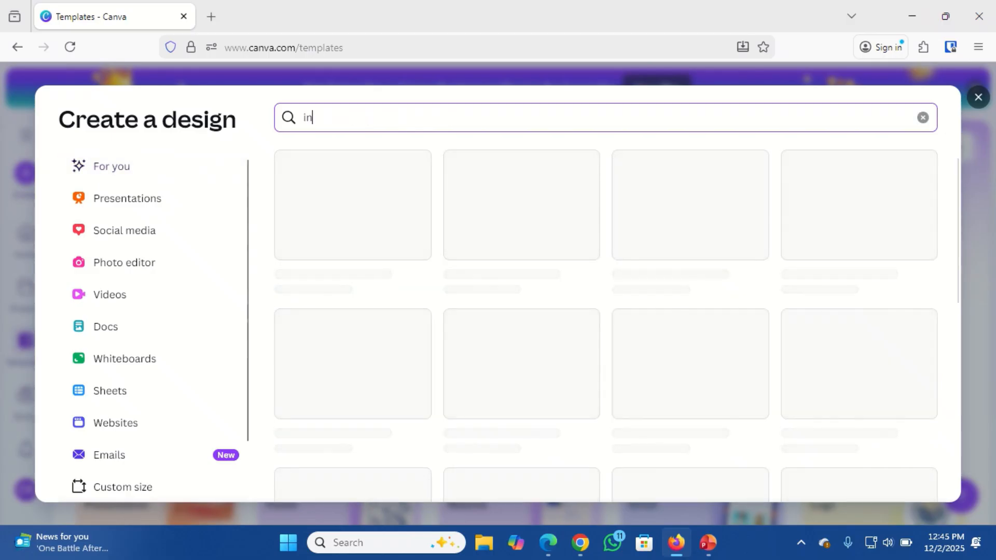
type("stag")
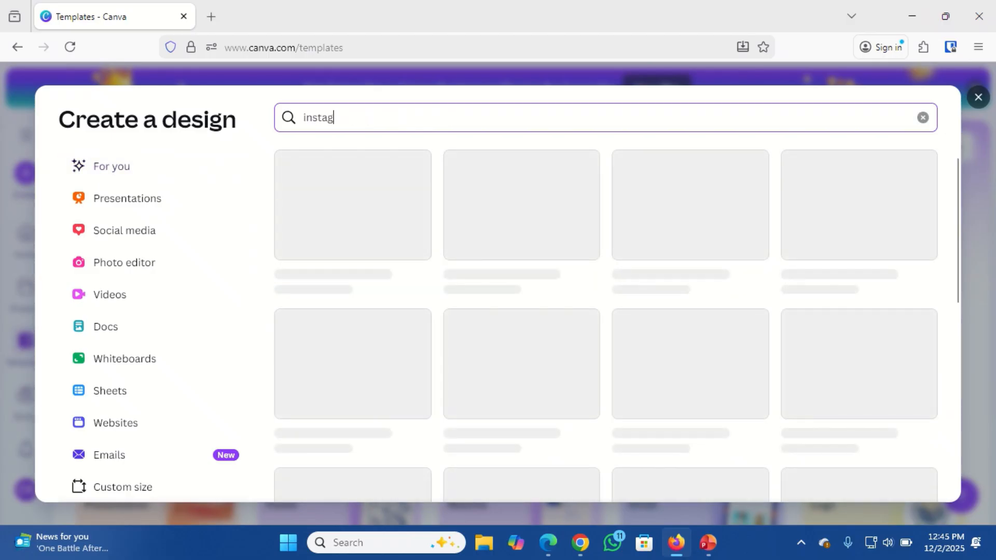
type("ram post")
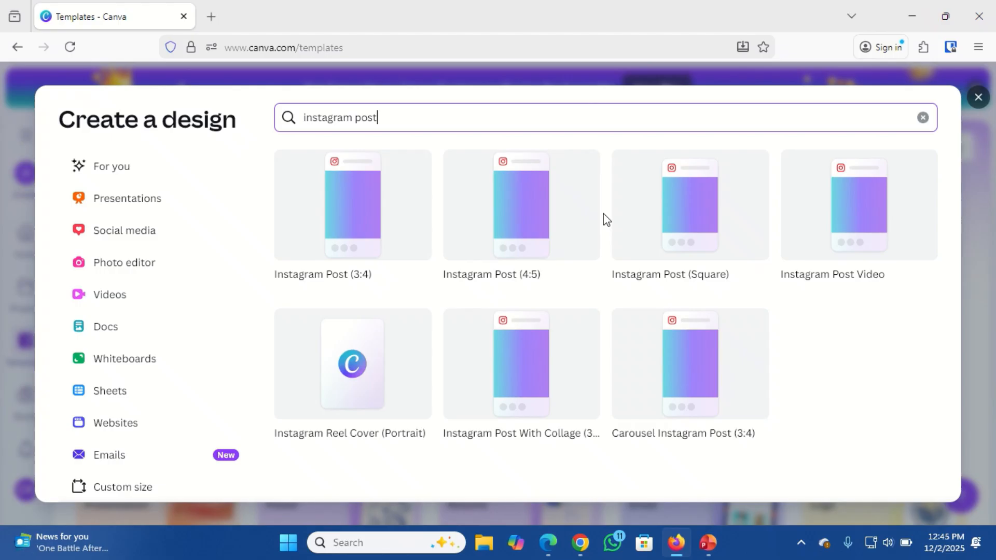
left_click(681, 207)
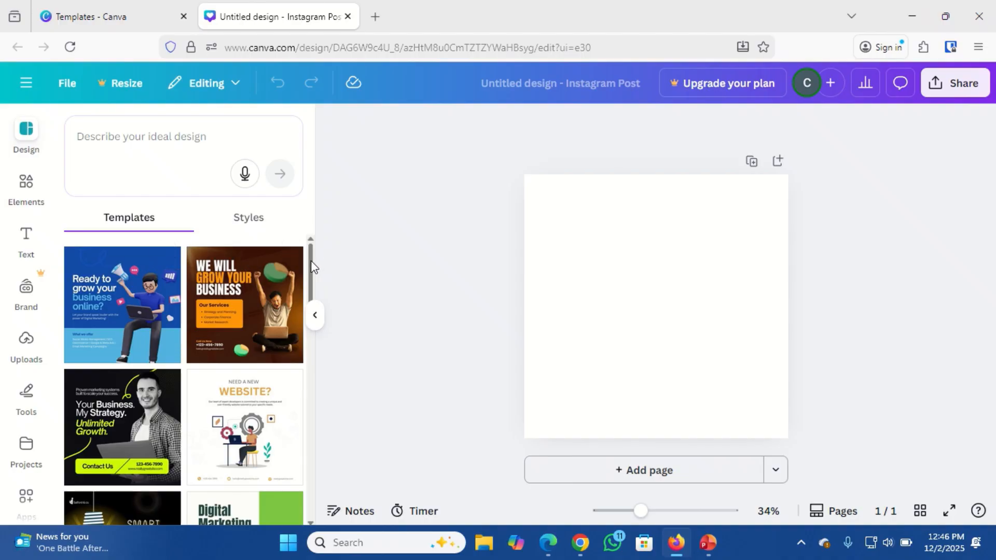
Describe the design as 'Business promotion' and choose the 'business promotion poster' template suggestion.
left_click_drag(311, 266, 311, 240)
left_click(133, 134)
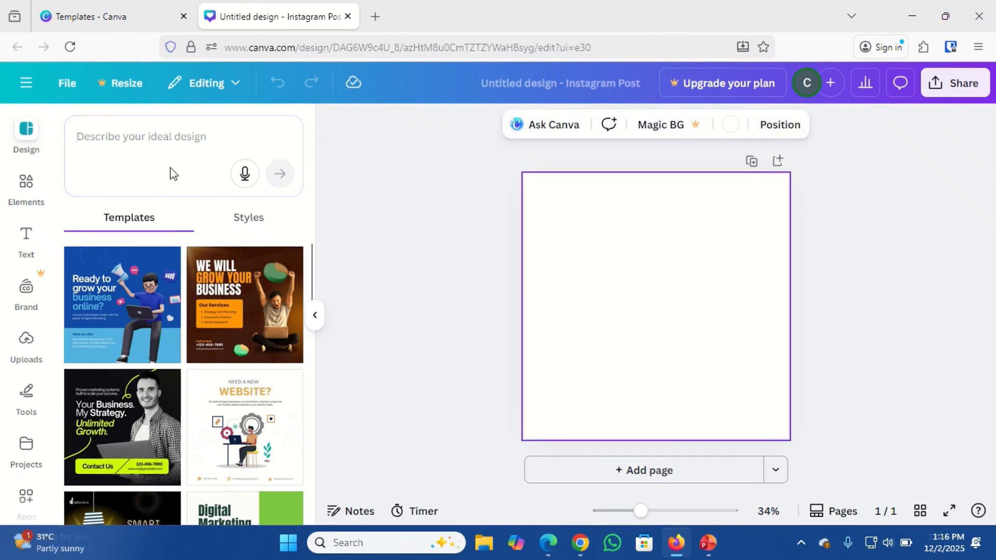
left_click(149, 140)
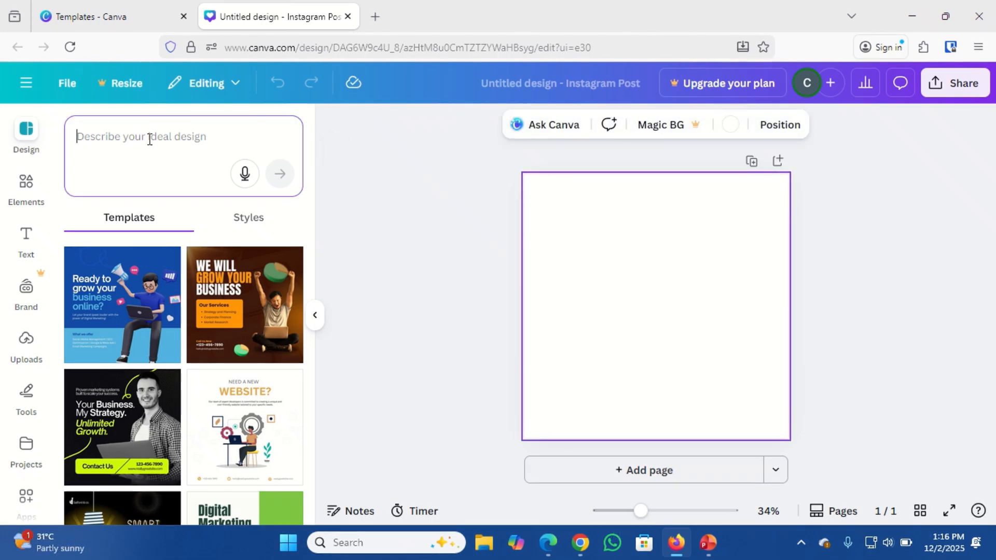
type("Bus")
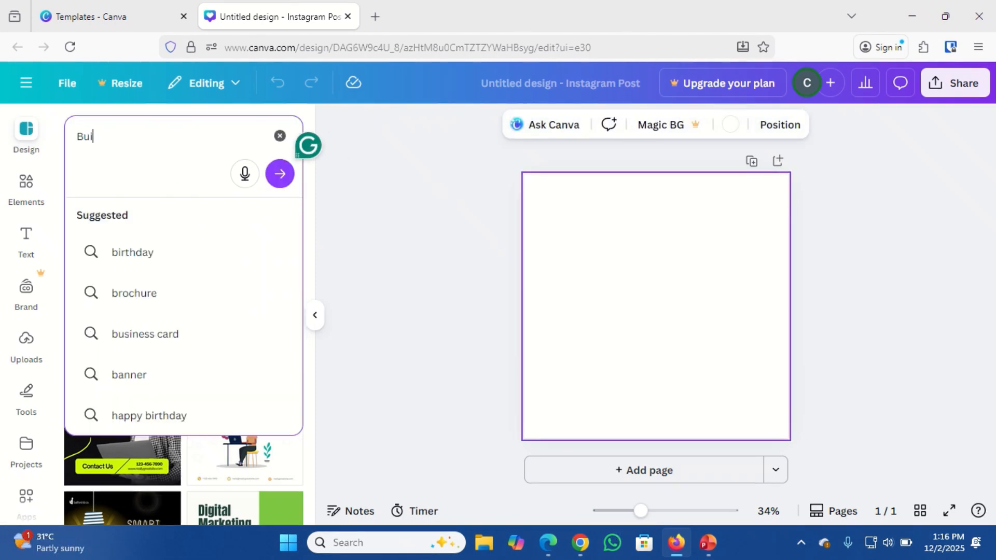
type("ine")
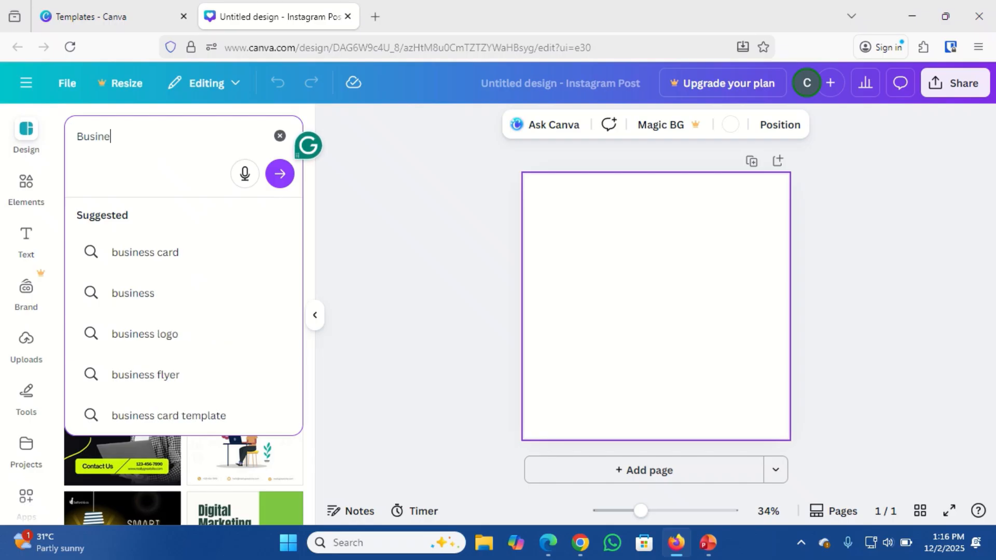
type("ss promotion")
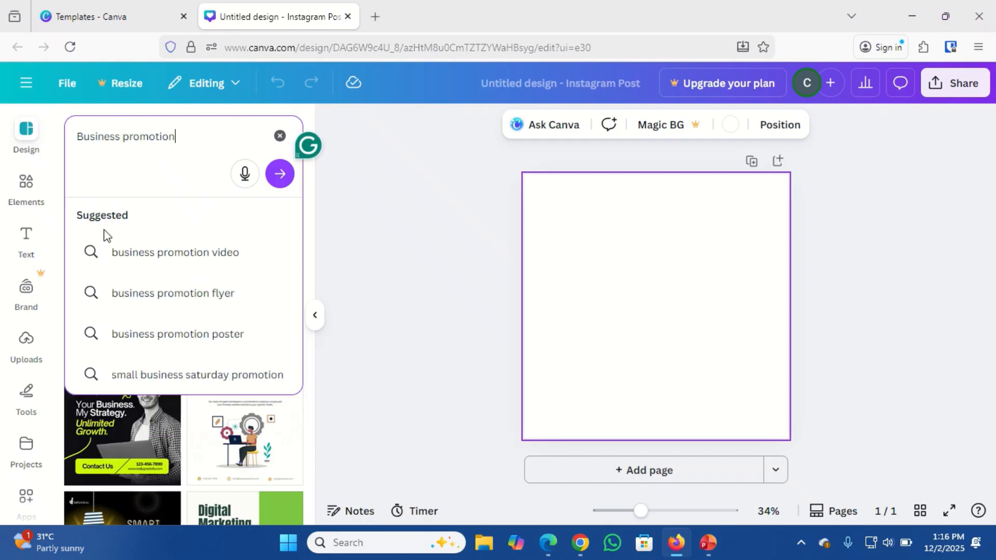
left_click(177, 335)
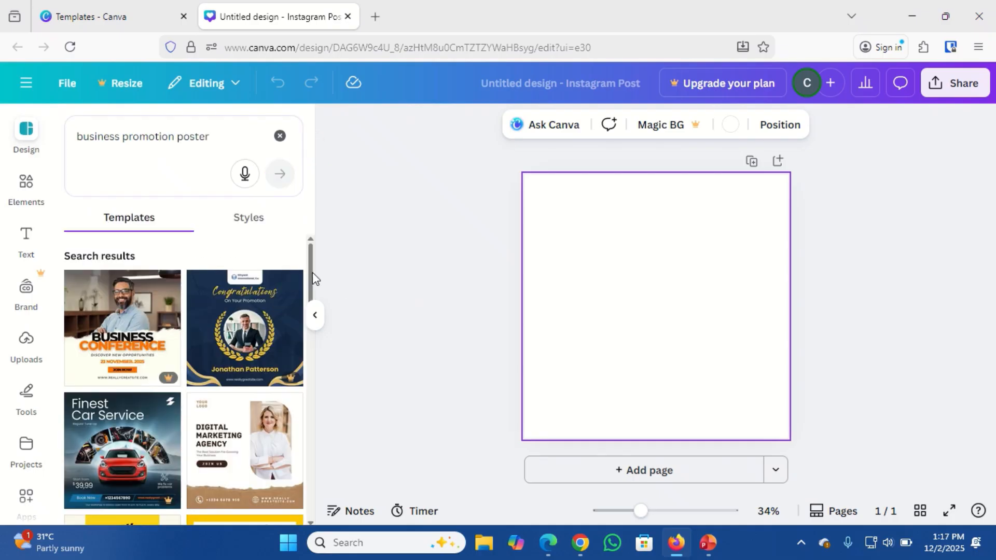
Preview the Business Conference template, then close the preview.
left_click_drag(313, 277, 325, 419)
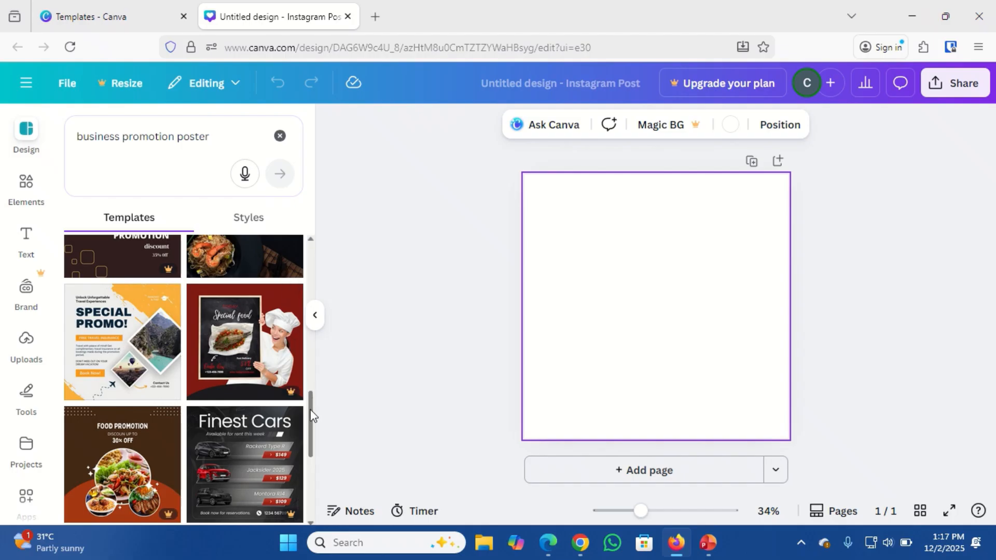
left_click_drag(311, 414, 322, 248)
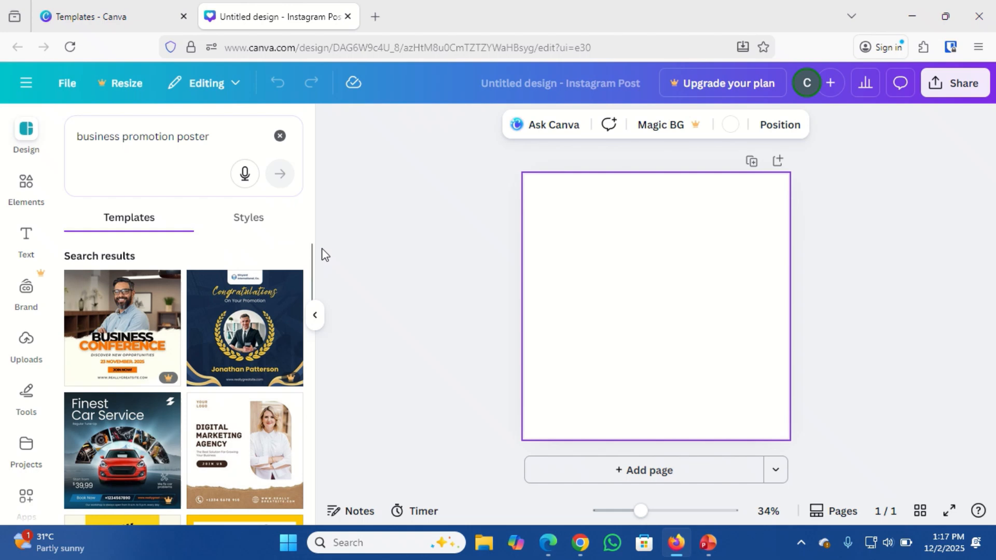
left_click(119, 324)
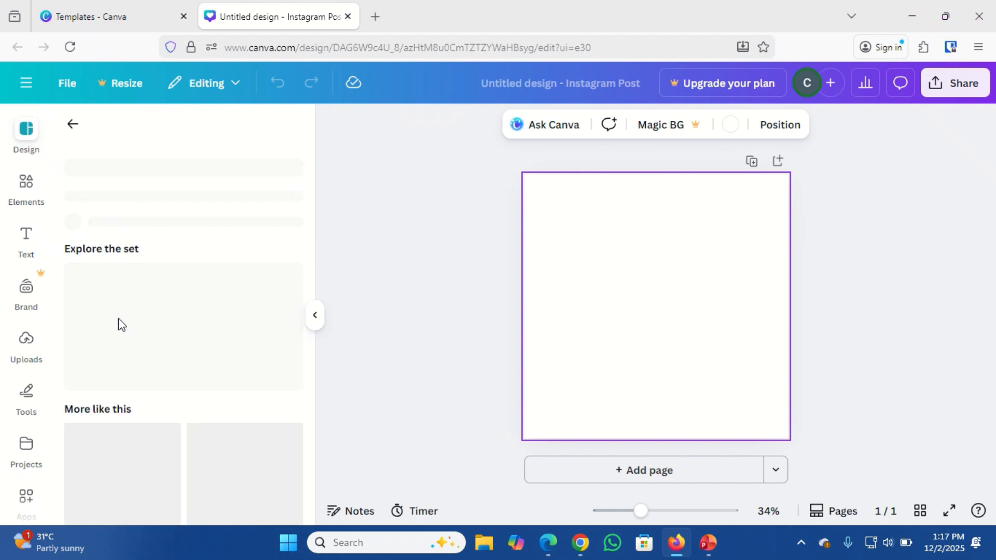
left_click(119, 321)
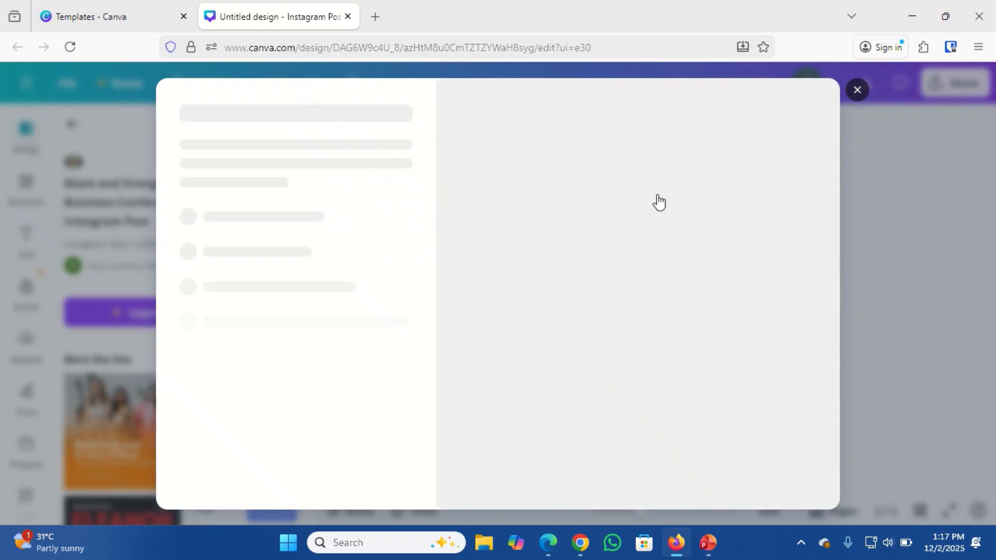
left_click(857, 90)
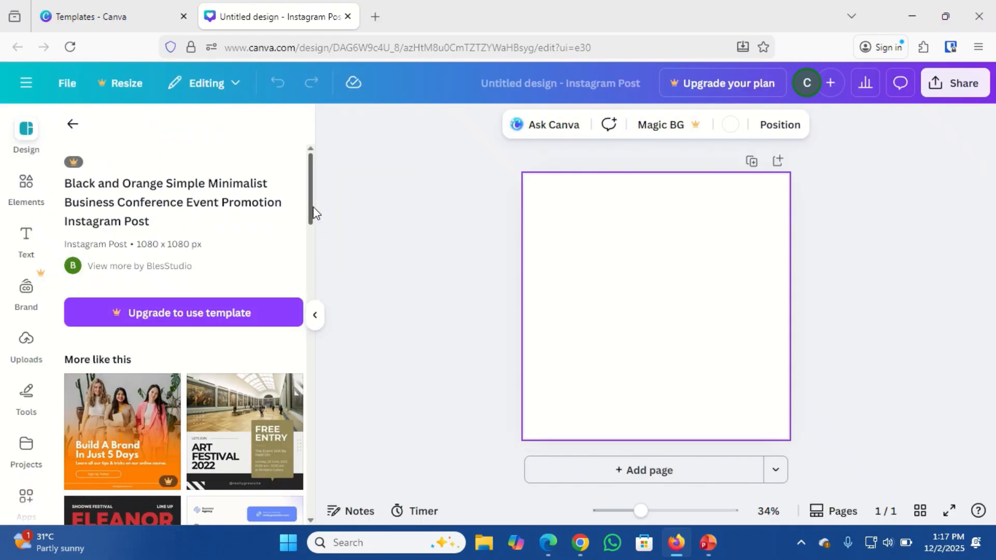
Return to the poster results and apply the Yellow Blue Business Webinar template to the page.
mouse_move(313, 211)
left_mouse_down()
mouse_move(312, 230)
mouse_move(312, 213)
left_mouse_up()
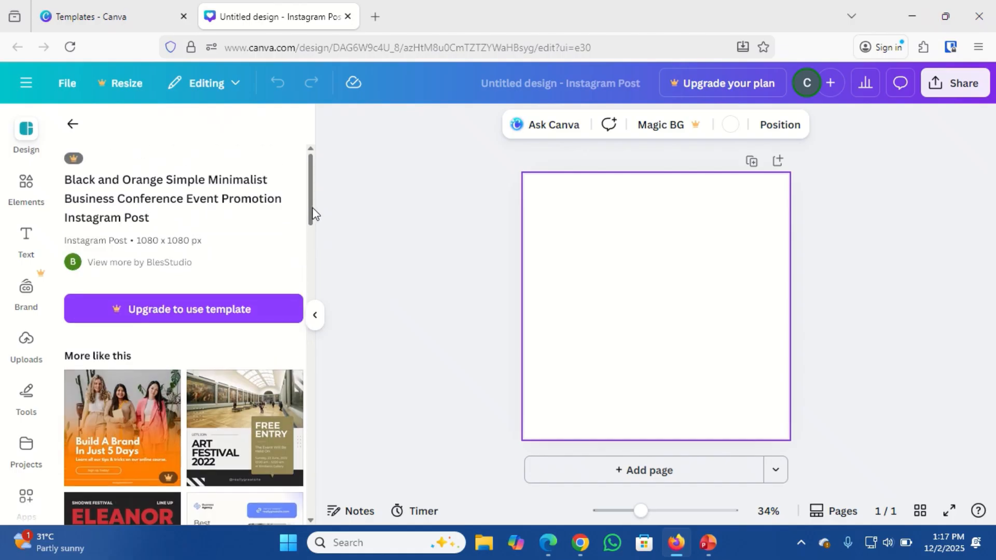
left_click(73, 127)
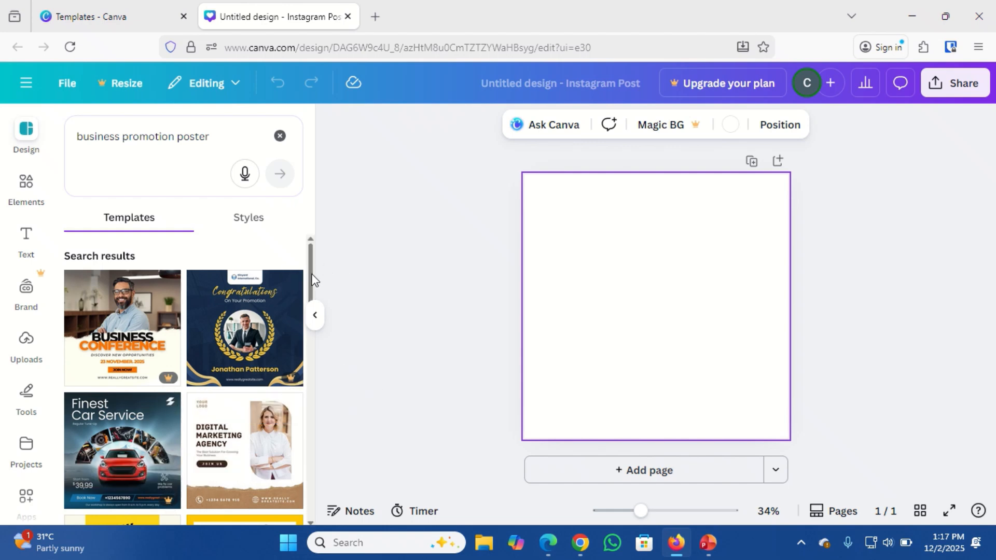
left_click_drag(311, 280, 317, 456)
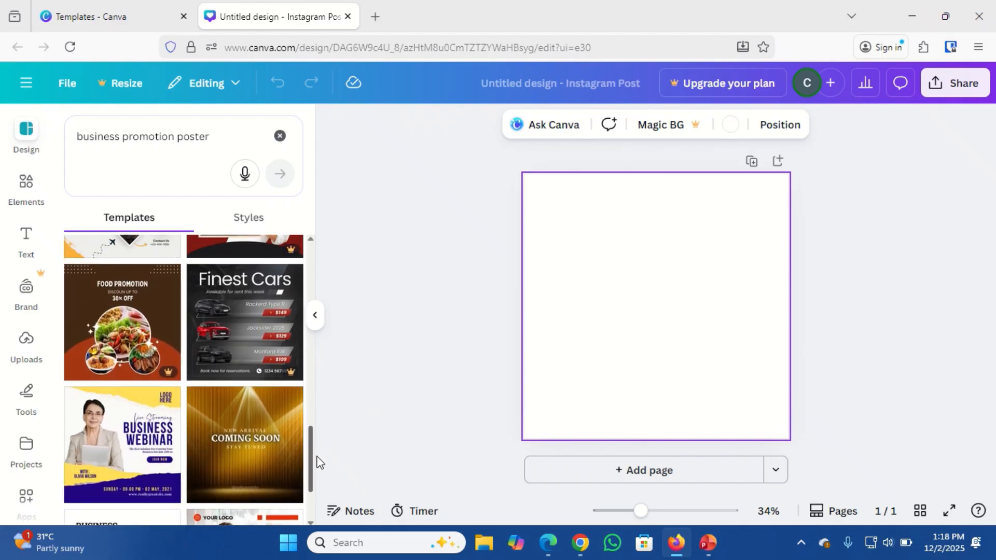
left_click(130, 444)
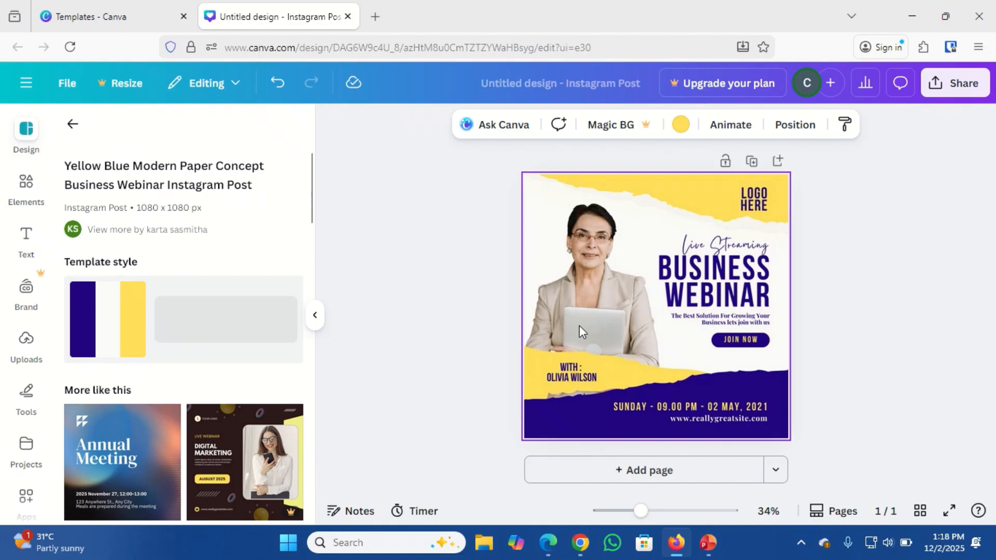
Select the BUSINESS WEBINAR heading text box so its text can be edited.
left_click(698, 284)
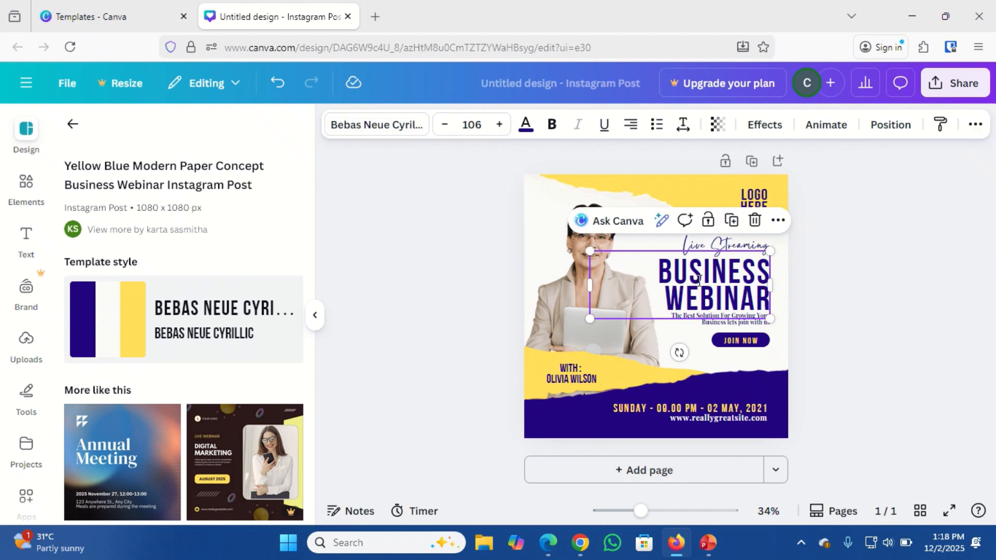
left_click(720, 282)
left_click(718, 295)
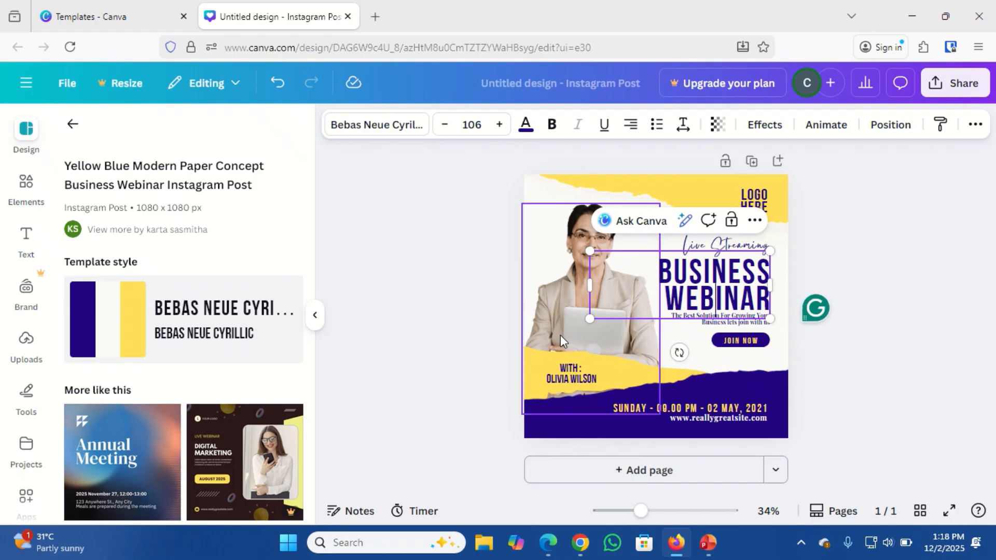
left_click(840, 271)
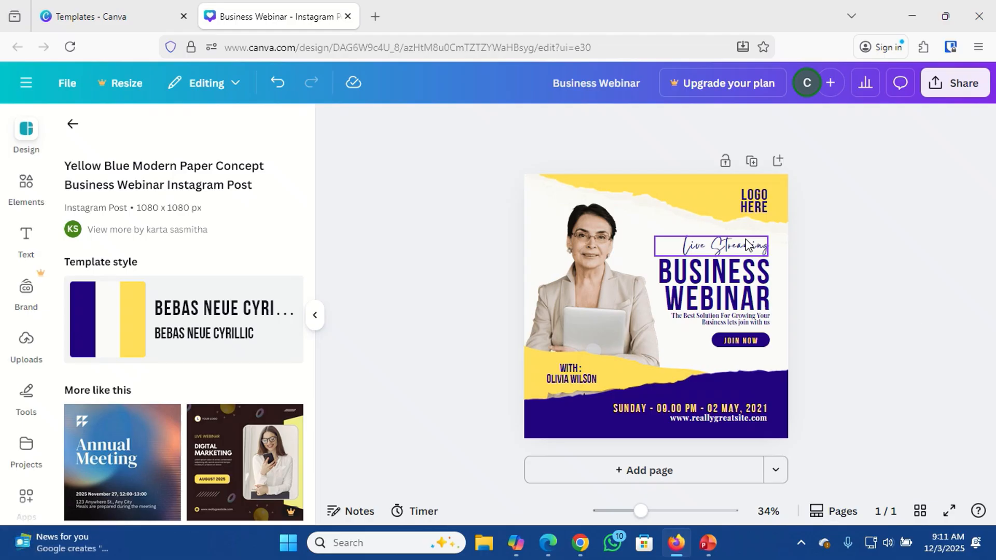
left_click(745, 238)
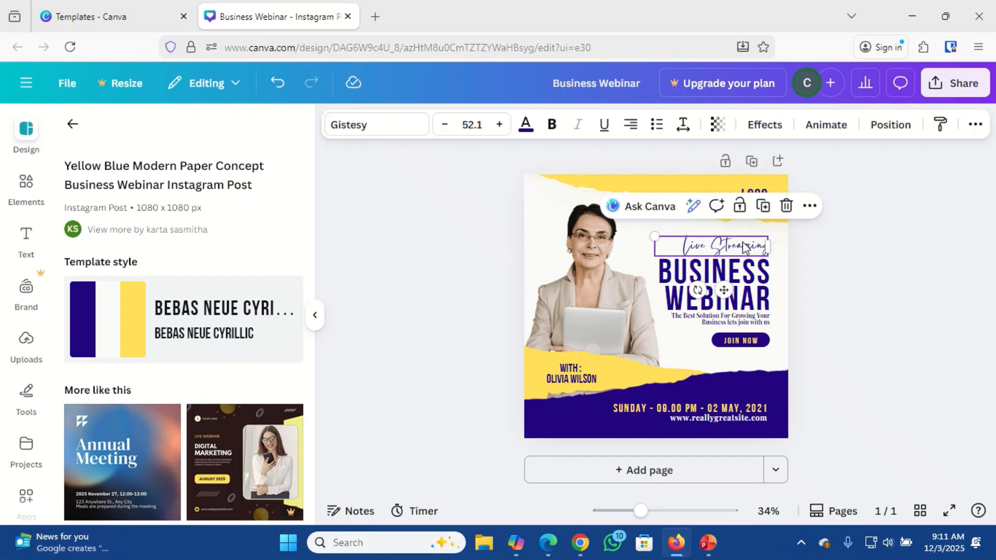
left_click(713, 281)
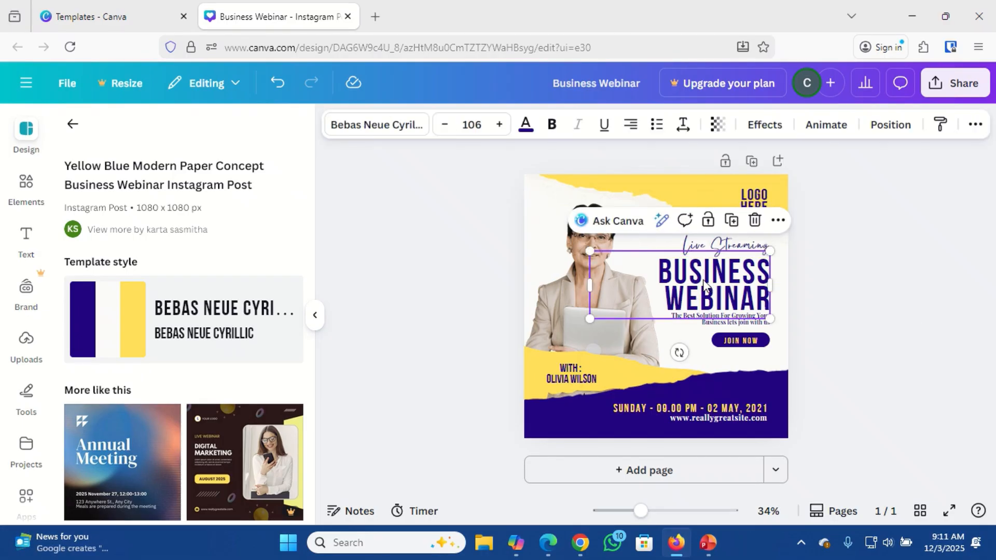
Replace the BUSINESS WEBINAR heading text with 'WINNING IN 2026'.
double_click(703, 279)
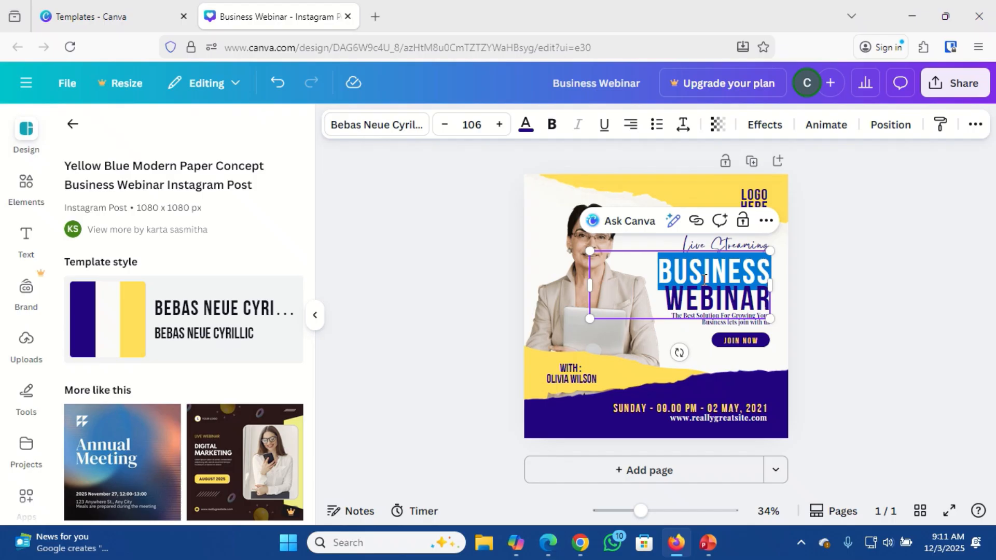
double_click(702, 301)
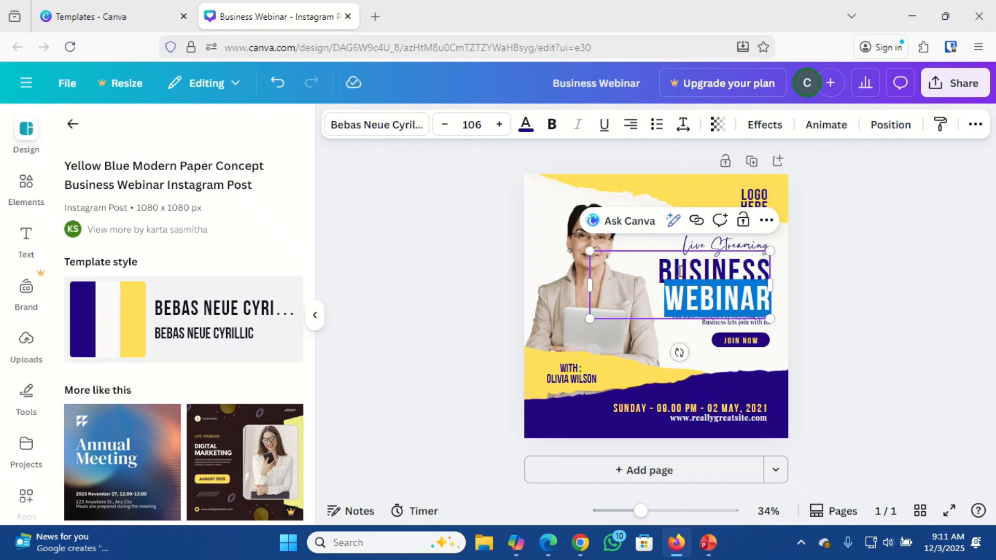
key("ctrl+a")
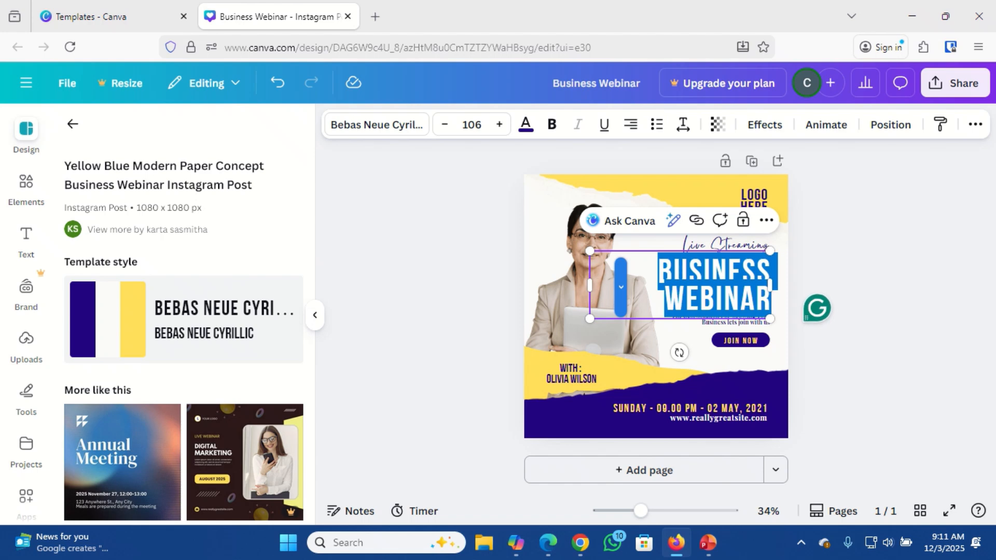
type("E")
key("BackSpace")
type("WINN")
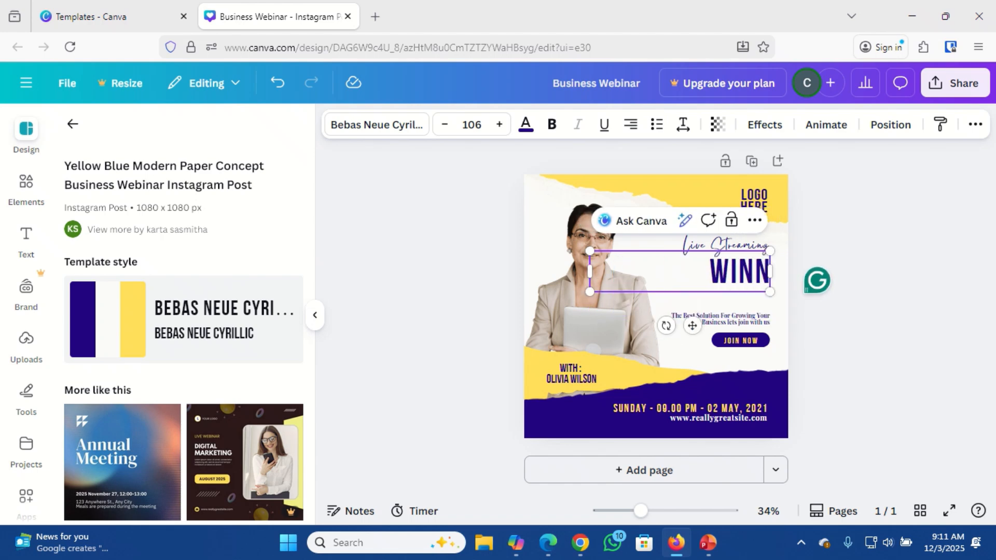
type("ING")
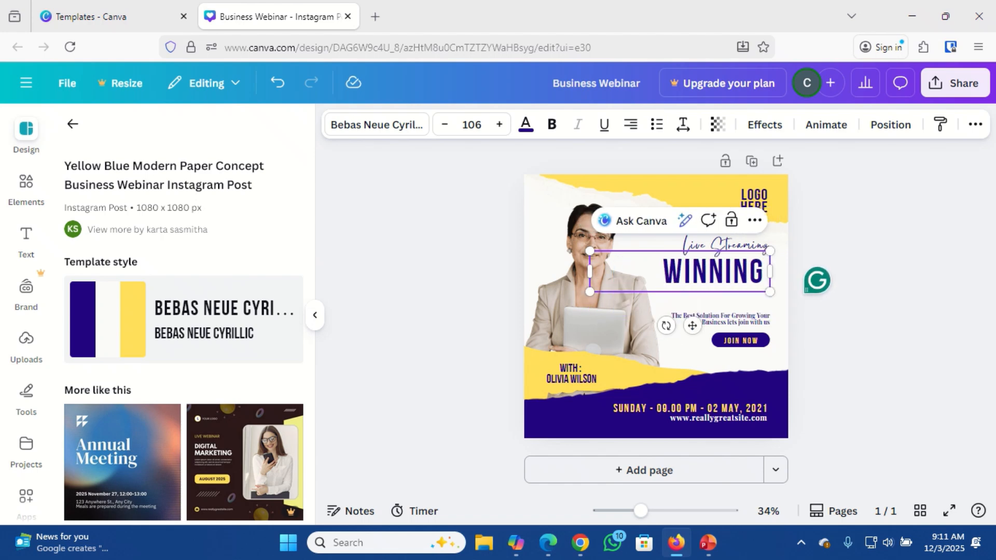
type(" IN 202")
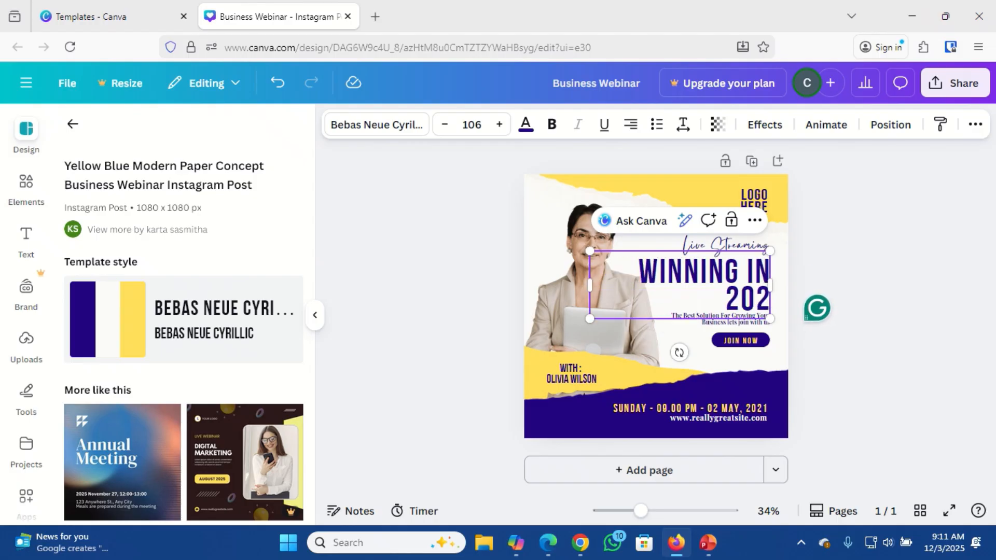
type("6")
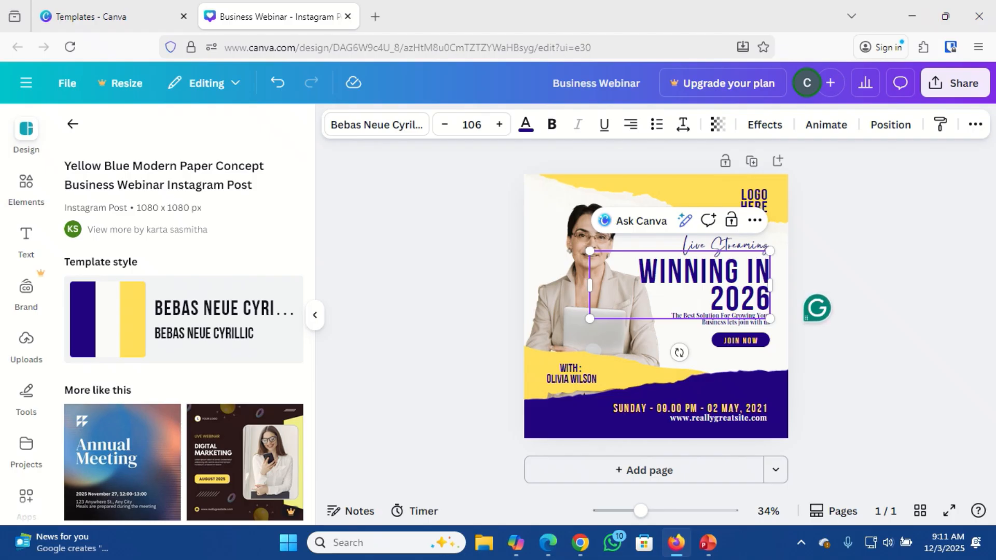
Insert a line break before 'IN' so 'IN 2026' drops to a second line.
left_click(747, 269)
key("Return")
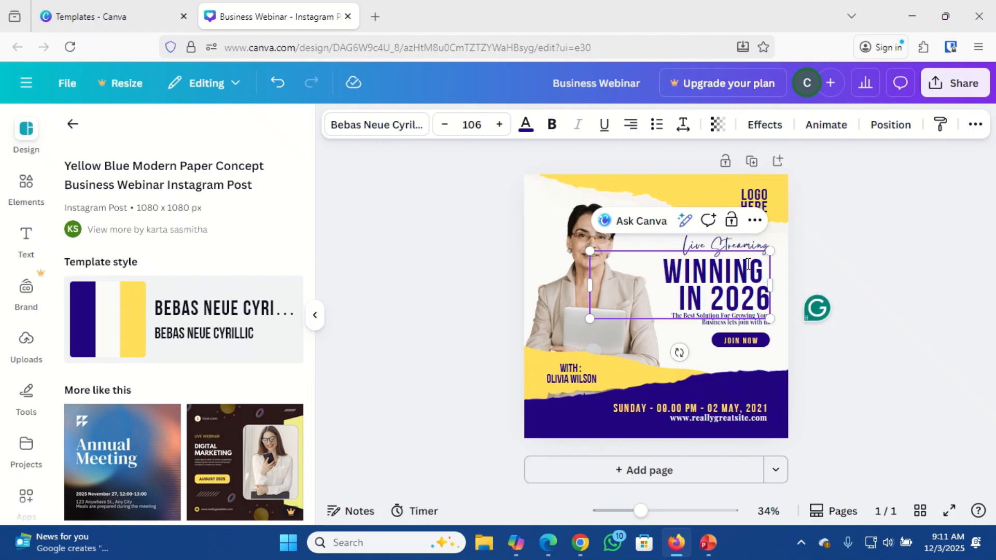
left_click(698, 248)
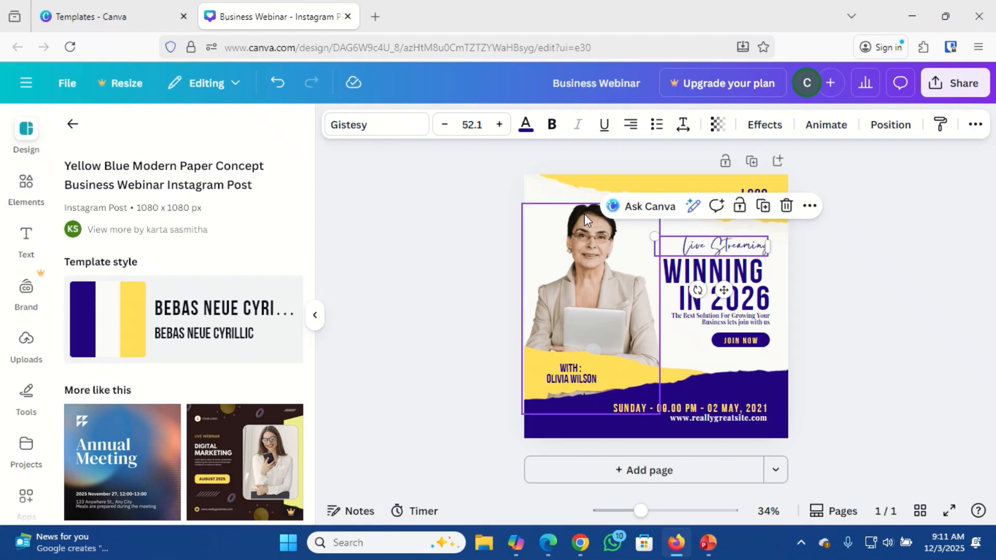
Set all the Live Streaming text to Barlow Condensed, after trying Playfair Display, Tenor Sans and Belleza.
double_click(697, 248)
left_click(663, 248)
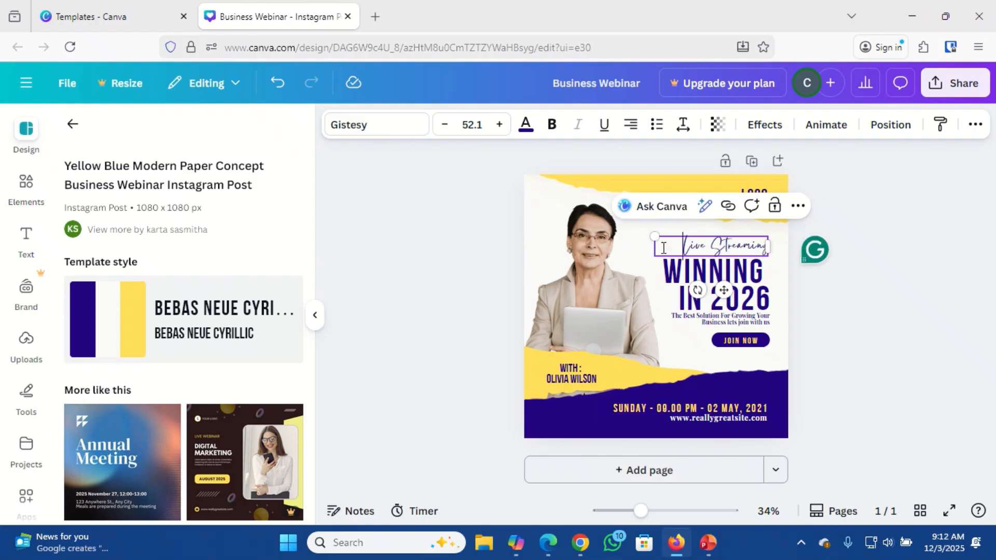
double_click(686, 242)
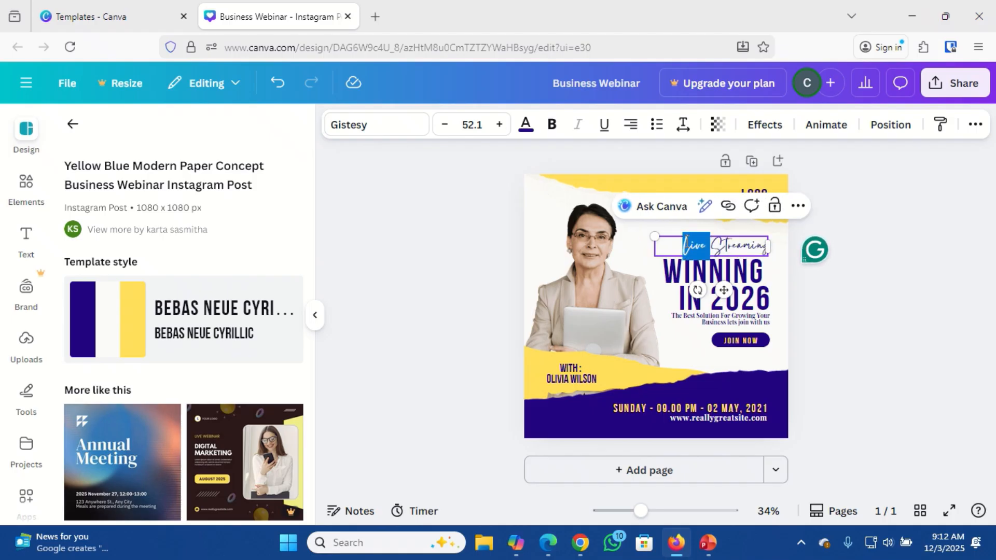
key("ctrl+a")
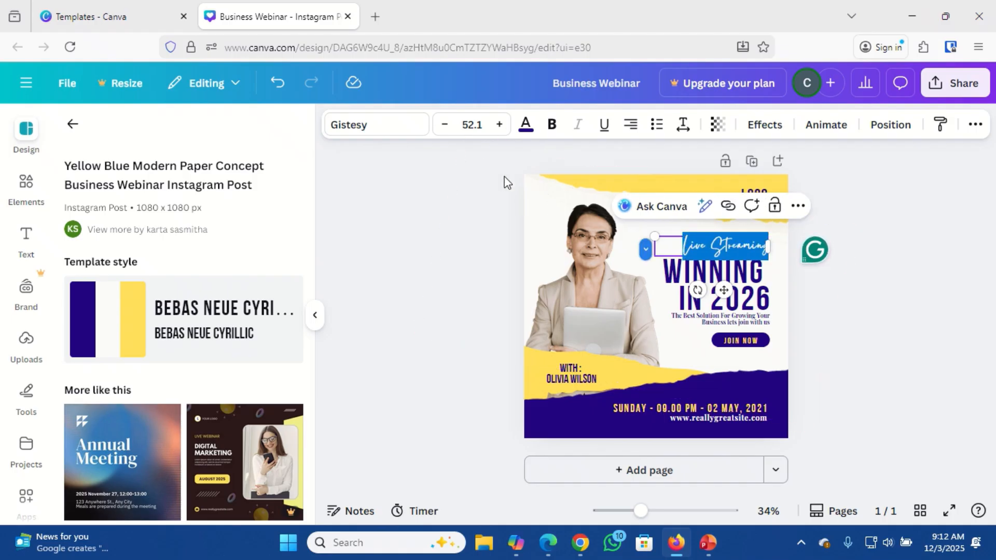
left_click(407, 134)
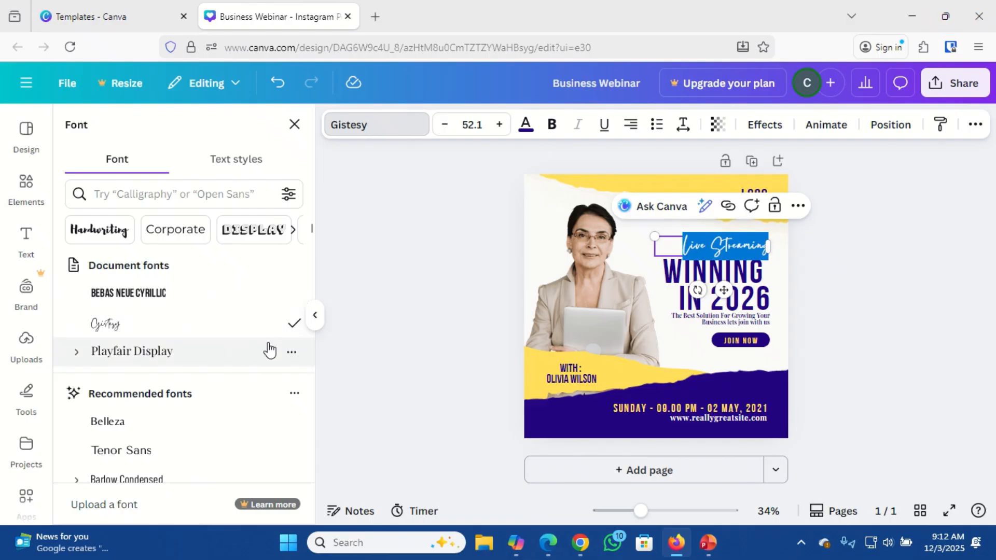
left_click(164, 355)
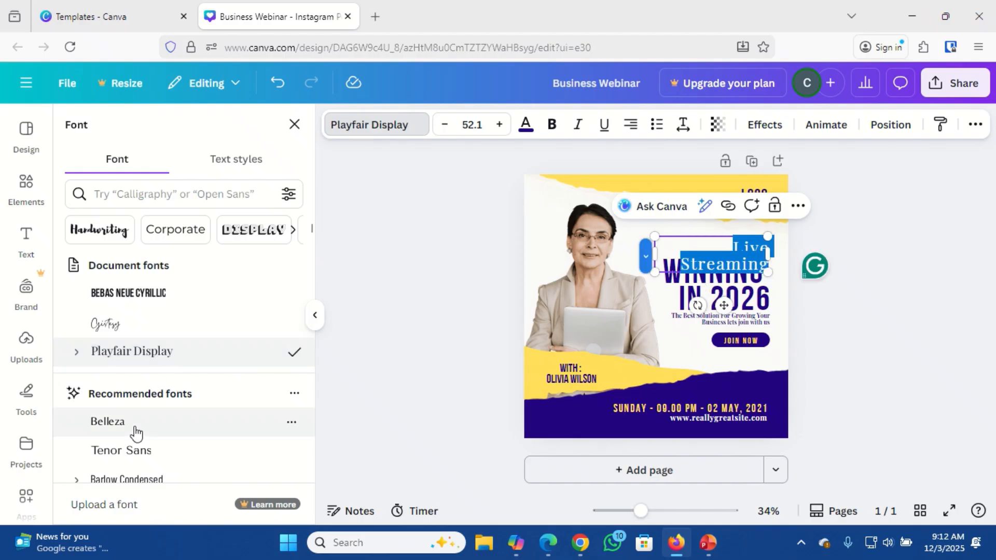
left_click(134, 451)
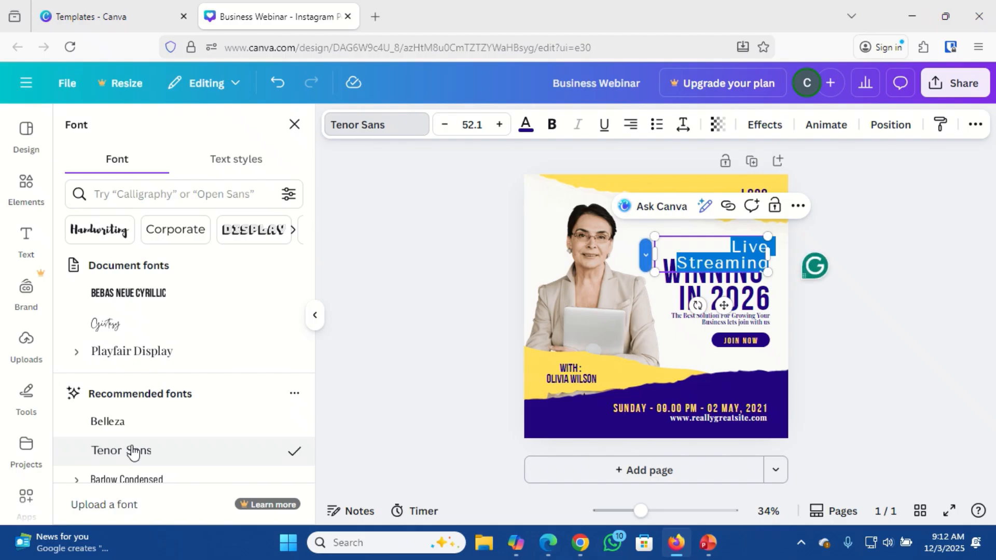
left_click(110, 422)
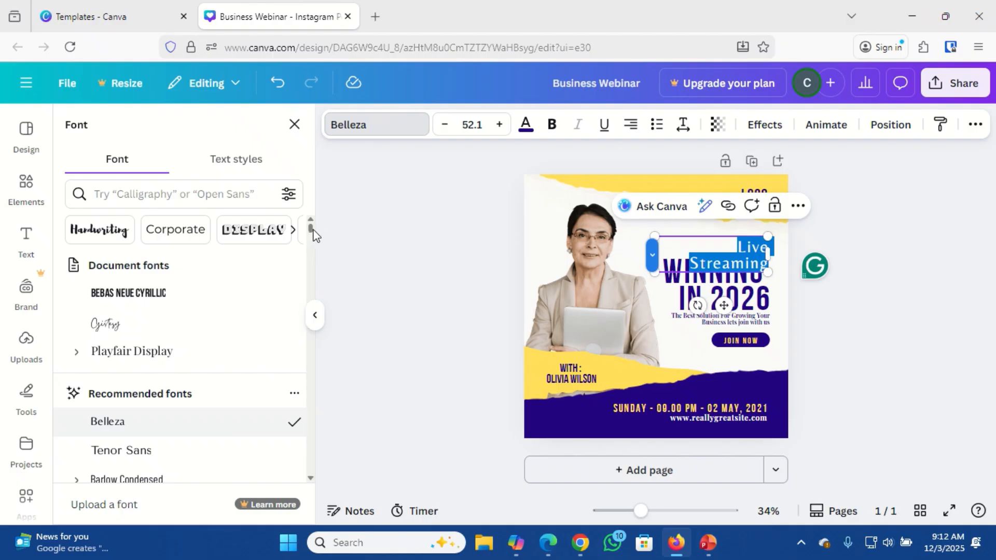
scroll(313, 235, "down", 4)
scroll(311, 232, "up", 2)
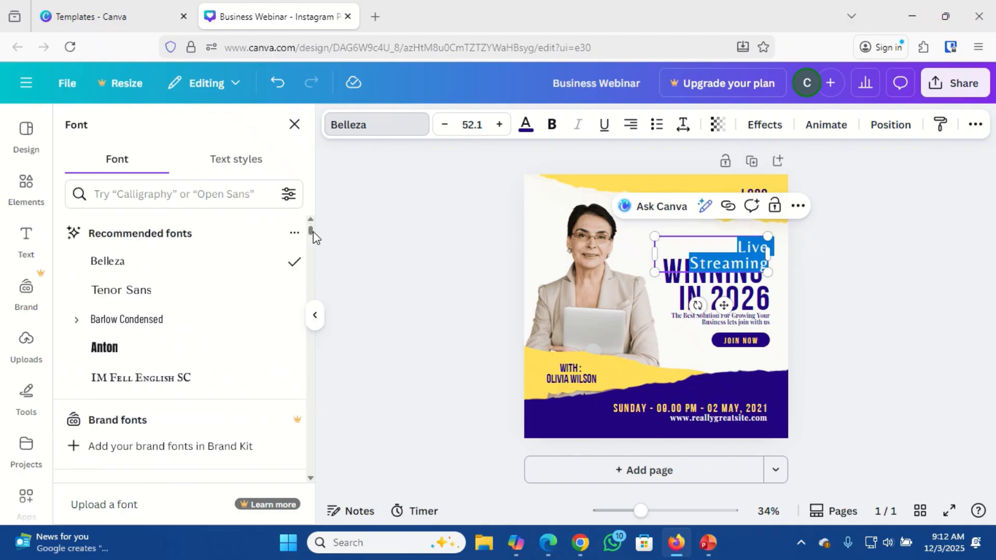
left_click(140, 328)
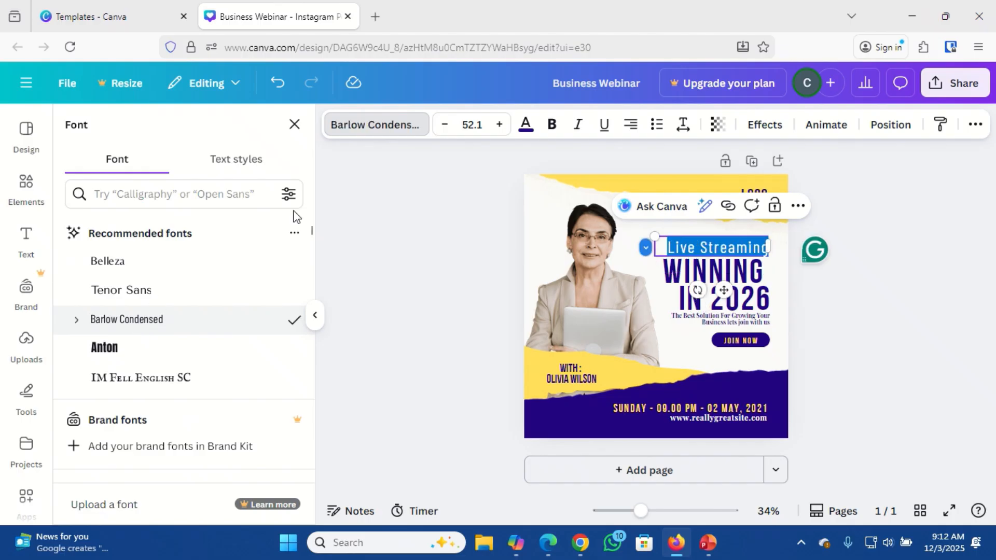
Make Live Streaming italic and reduce its font size to 42.1.
left_click(575, 126)
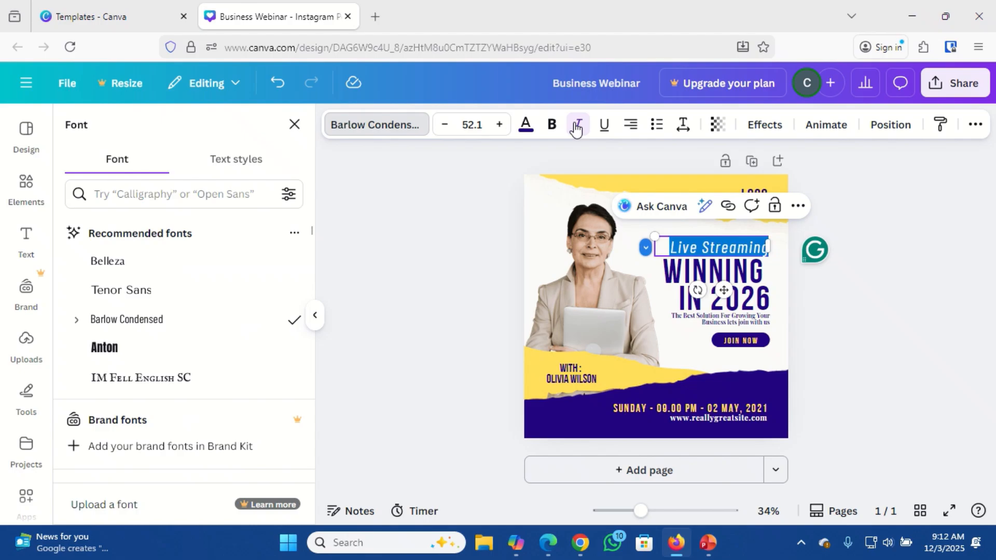
left_click(443, 125)
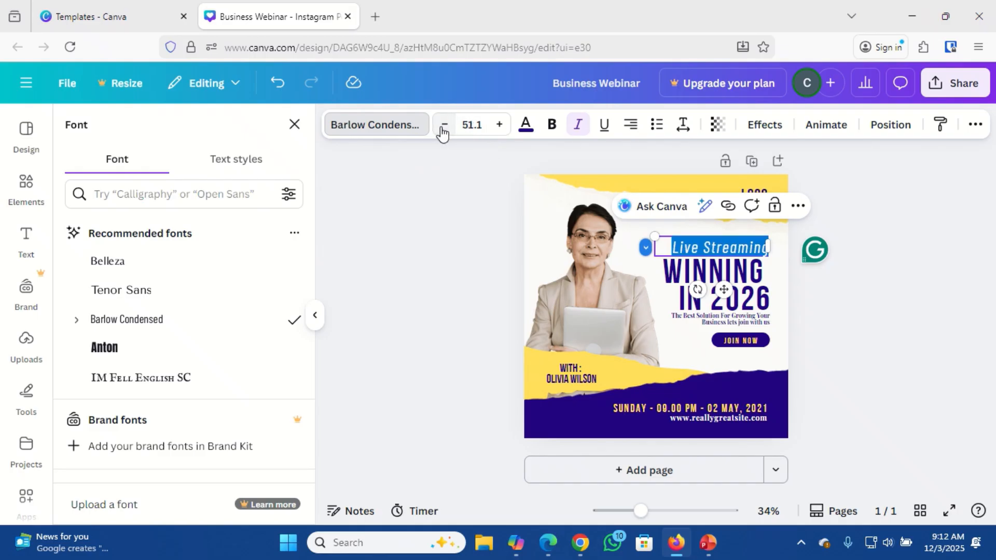
left_click(443, 125)
left_click(443, 125)
left_click(443, 125)
left_click(443, 125)
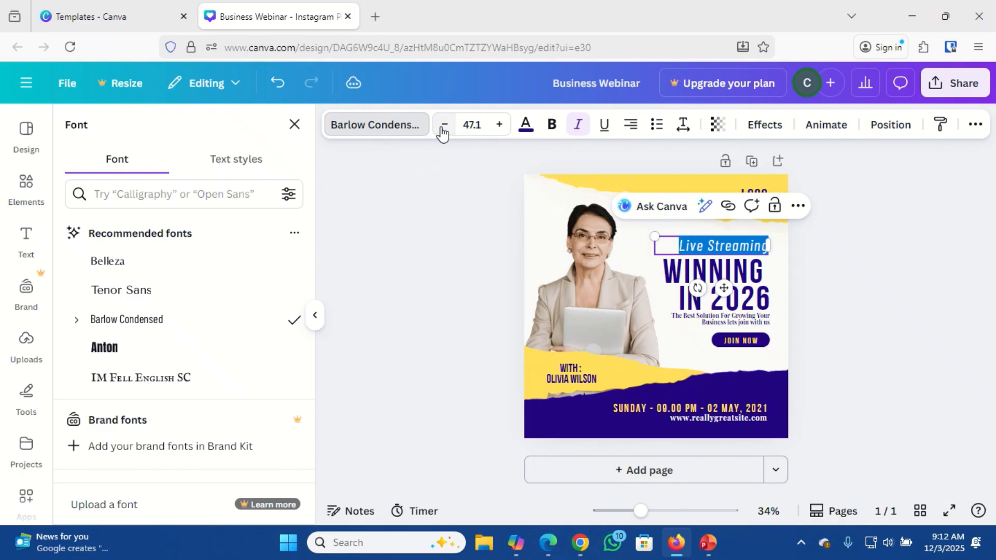
left_click(443, 125)
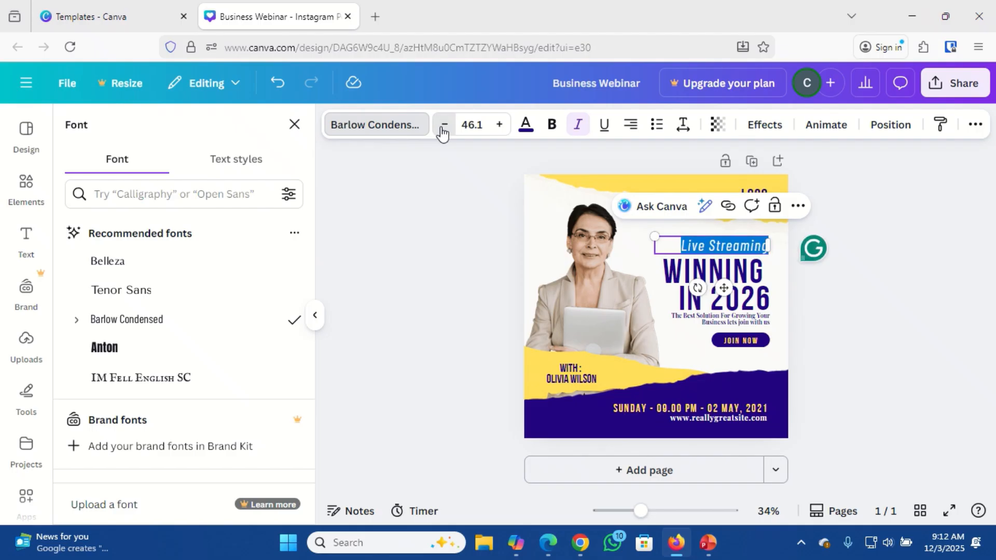
left_click(444, 125)
left_click(443, 125)
left_click(443, 125)
left_click(443, 125)
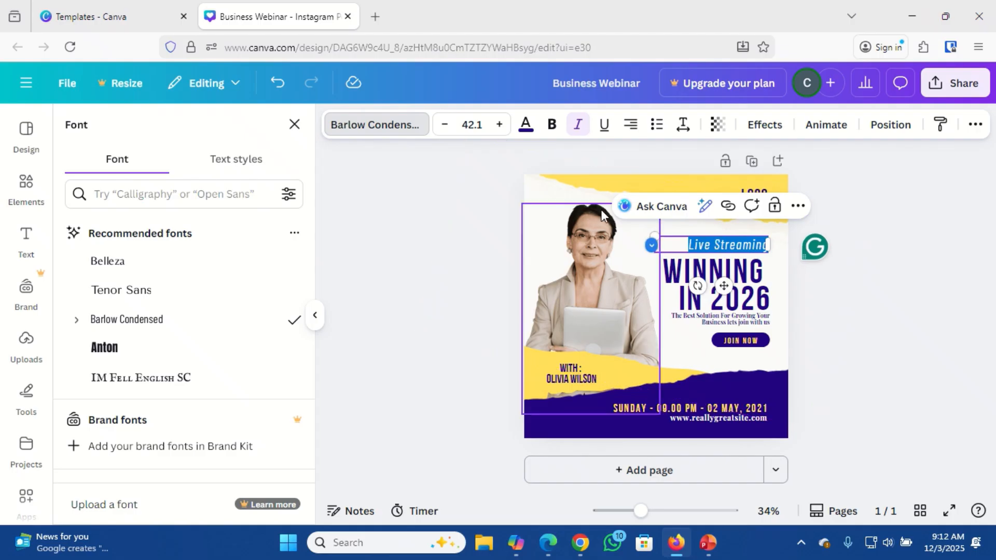
Change the Live Streaming text colour from navy to red.
left_click(526, 131)
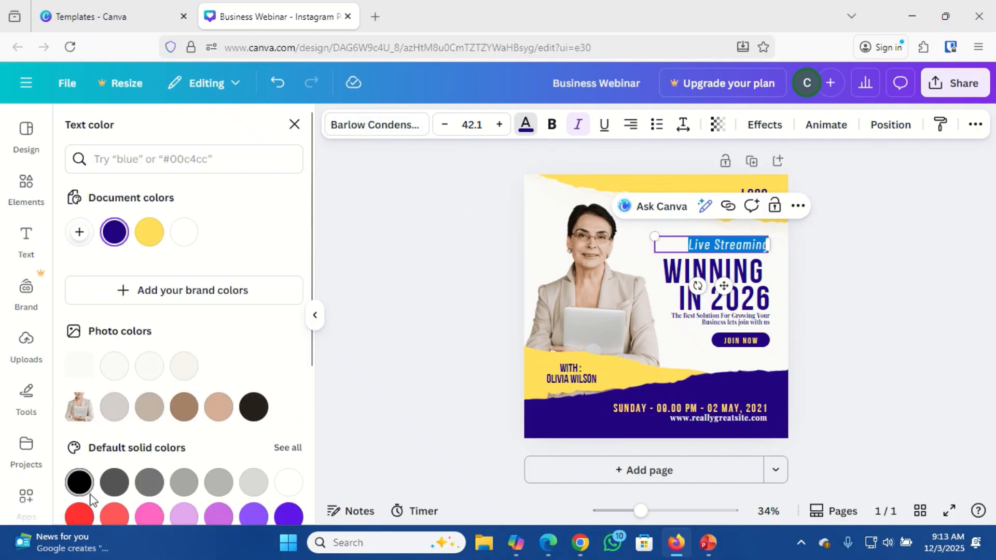
left_click(80, 514)
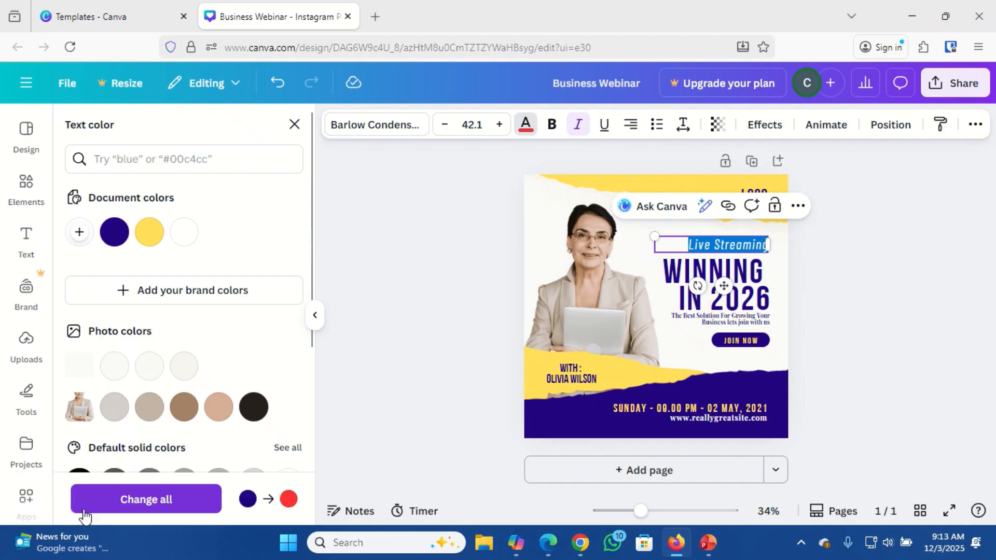
left_click(548, 254)
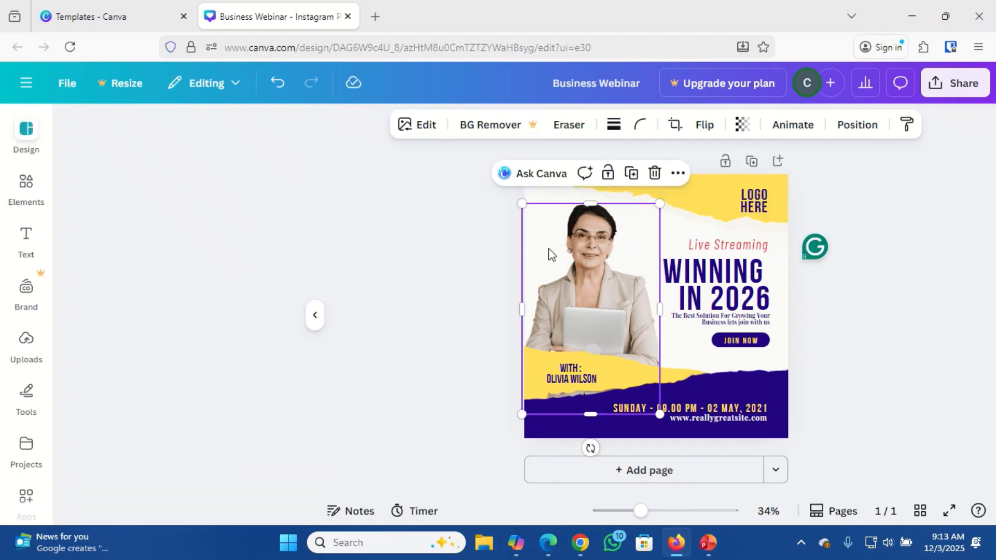
Clear the old subtitle under the heading and type 'Future-Proof Strategies for Business Leaders'.
left_click(704, 273)
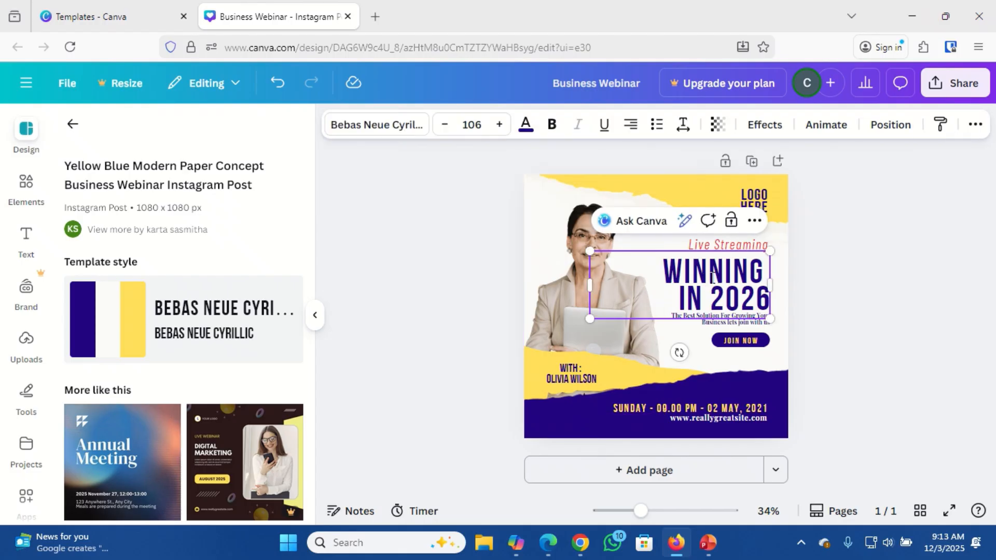
left_click(703, 324)
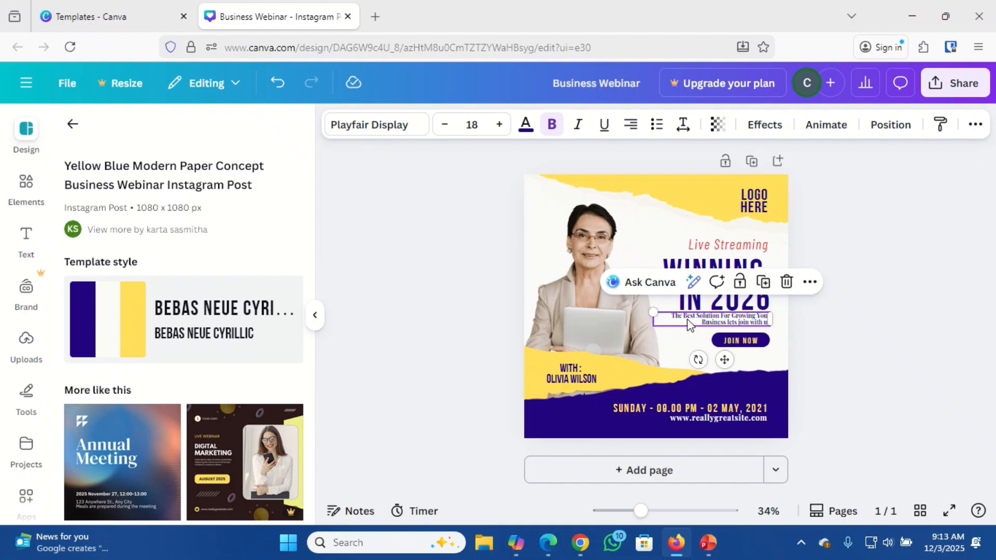
double_click(688, 320)
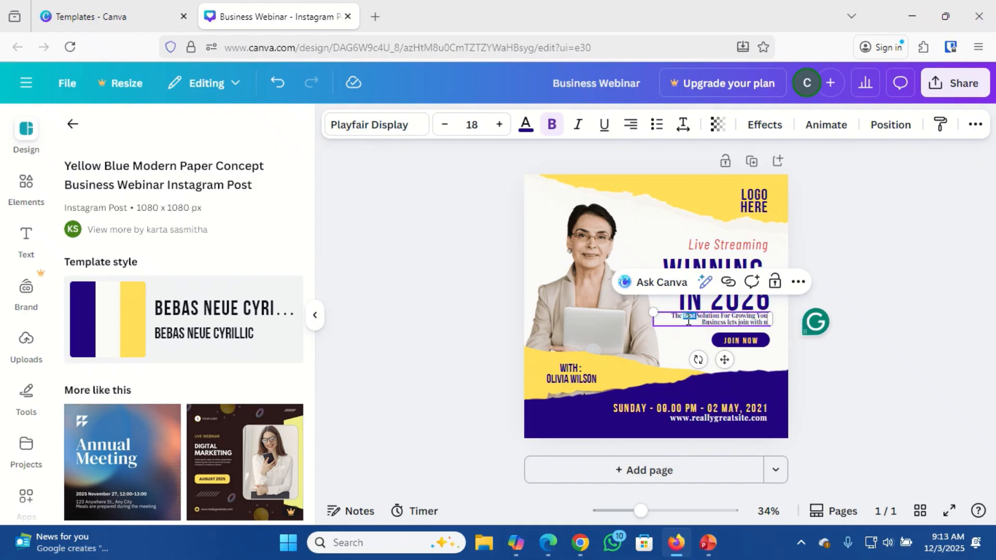
triple_click(681, 321)
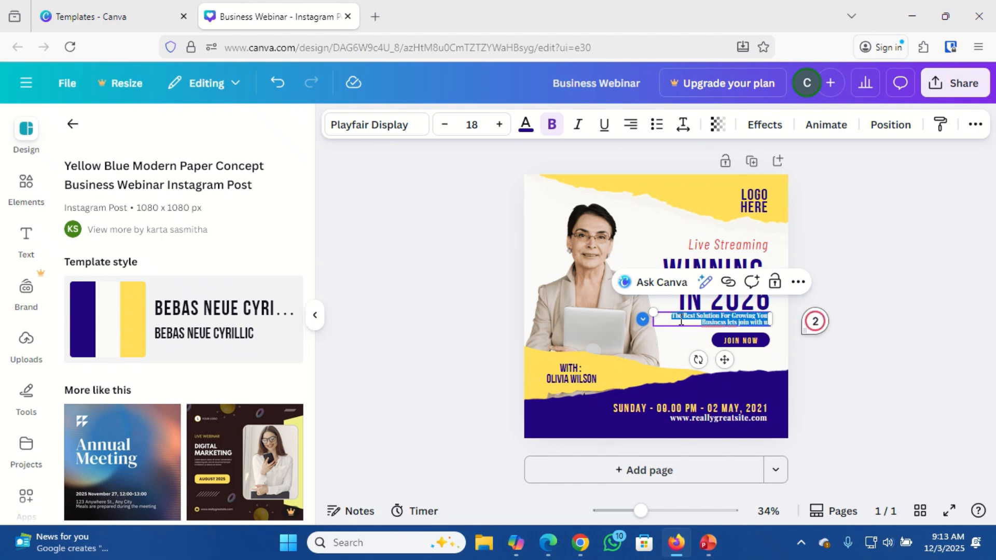
key("BackSpace")
type("Future-")
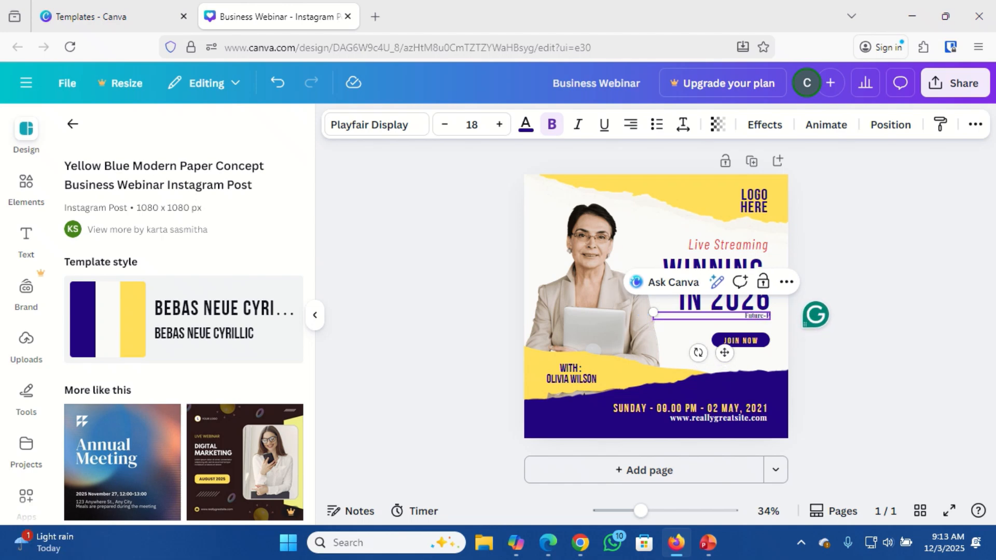
type("Proof")
type("f")
type(" Strategic")
type("s for")
type(" Busi")
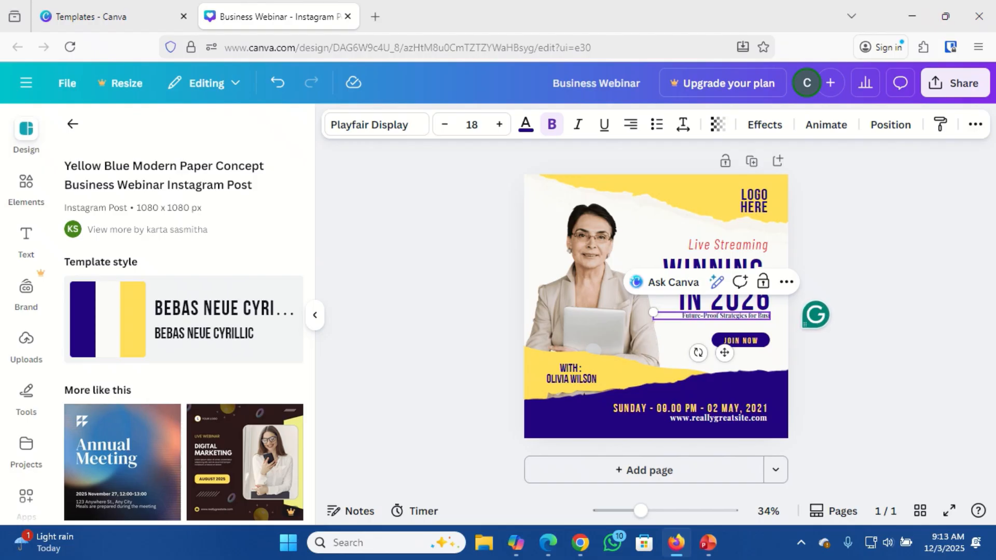
type("ness Leader")
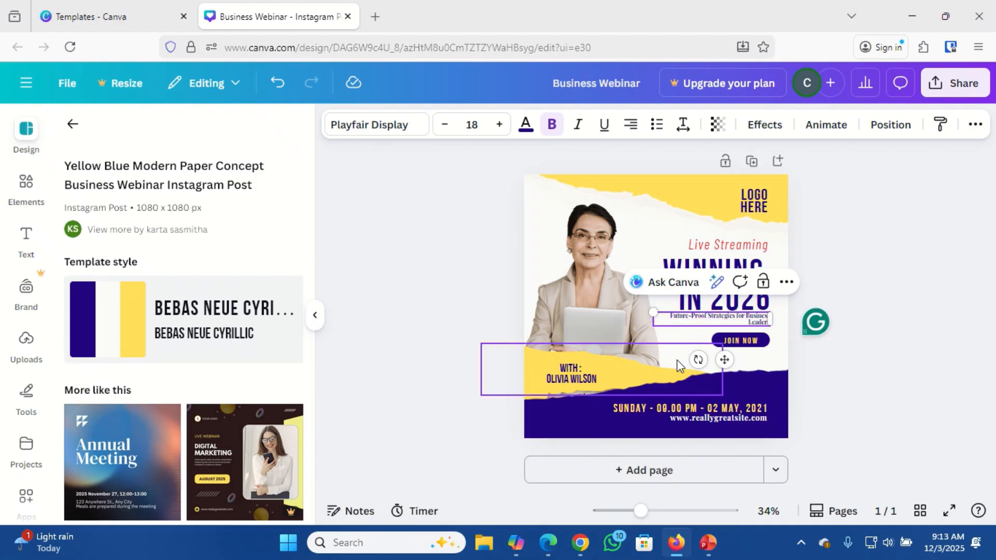
Zoom in and raise the subtitle's font size from 18 to 22.
left_click_drag(642, 513, 664, 518)
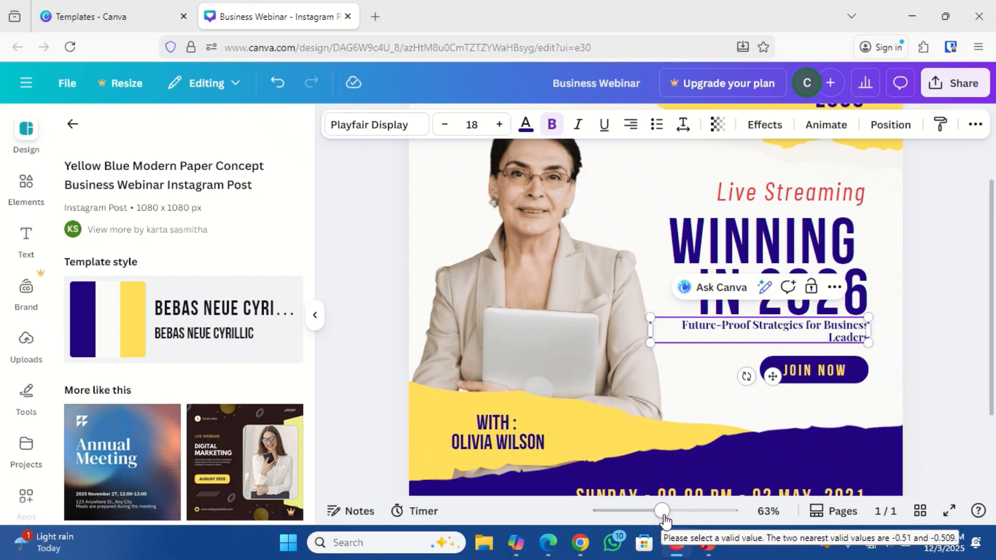
double_click(761, 326)
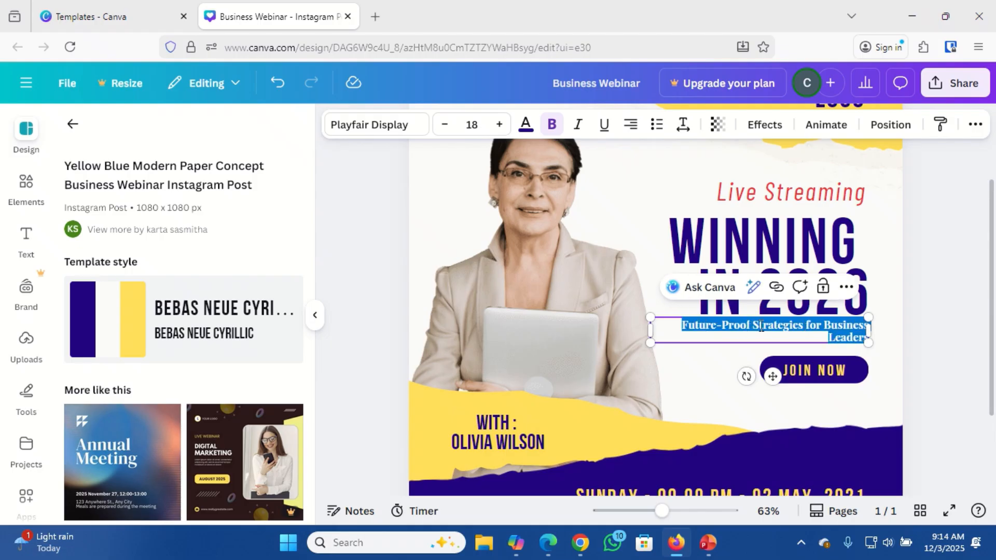
left_click(499, 125)
left_click(500, 125)
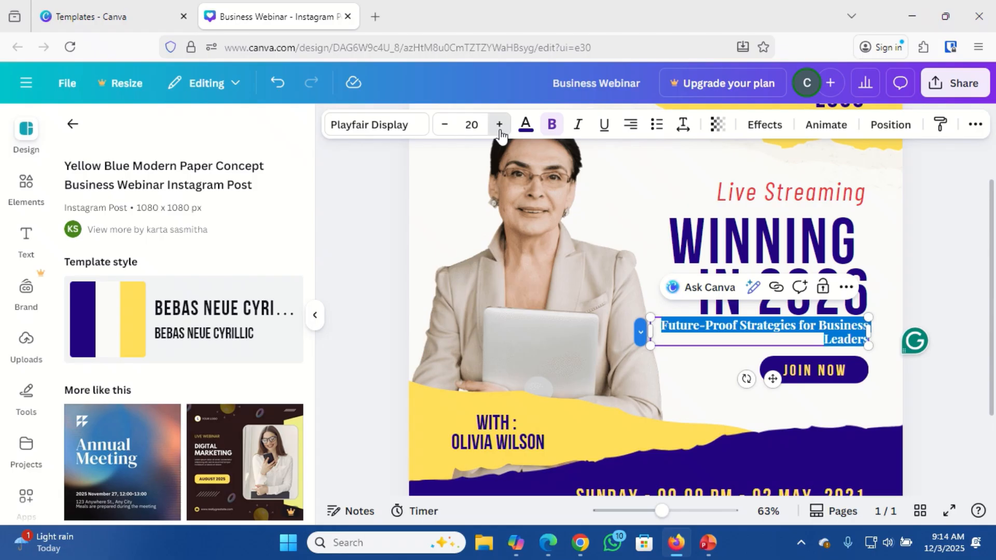
left_click(499, 125)
left_click(499, 125)
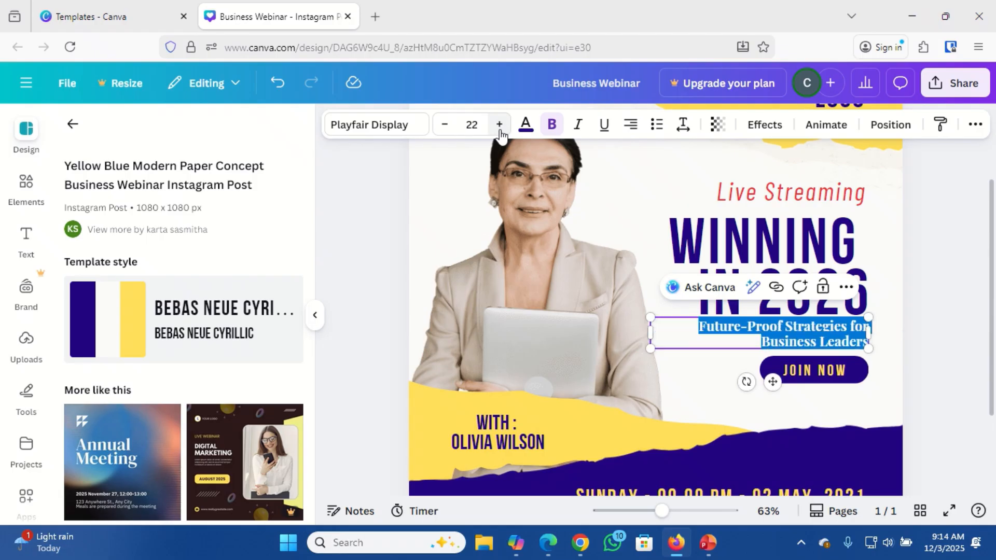
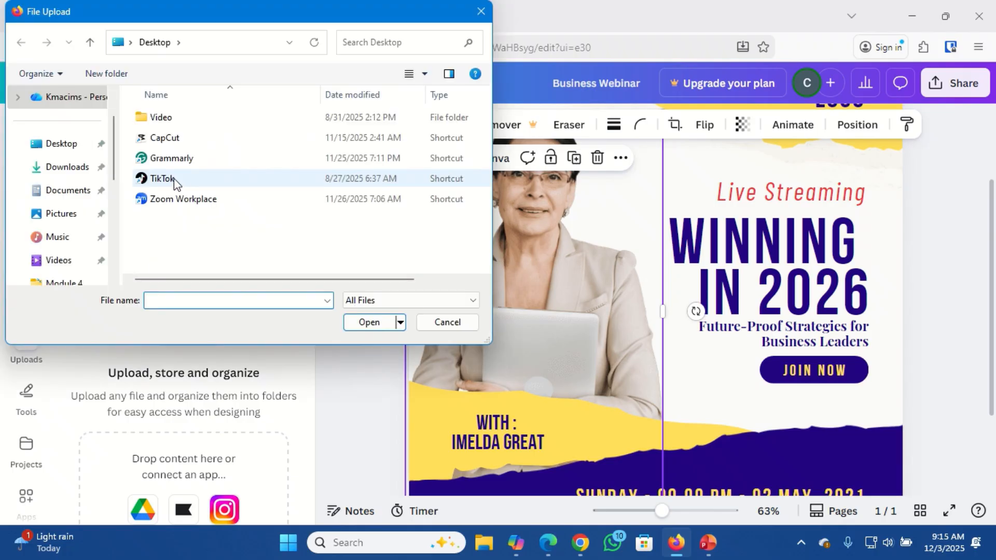
Upload the Buz Exec photo from Downloads, trial it on the poster, then delete it.
left_click(68, 169)
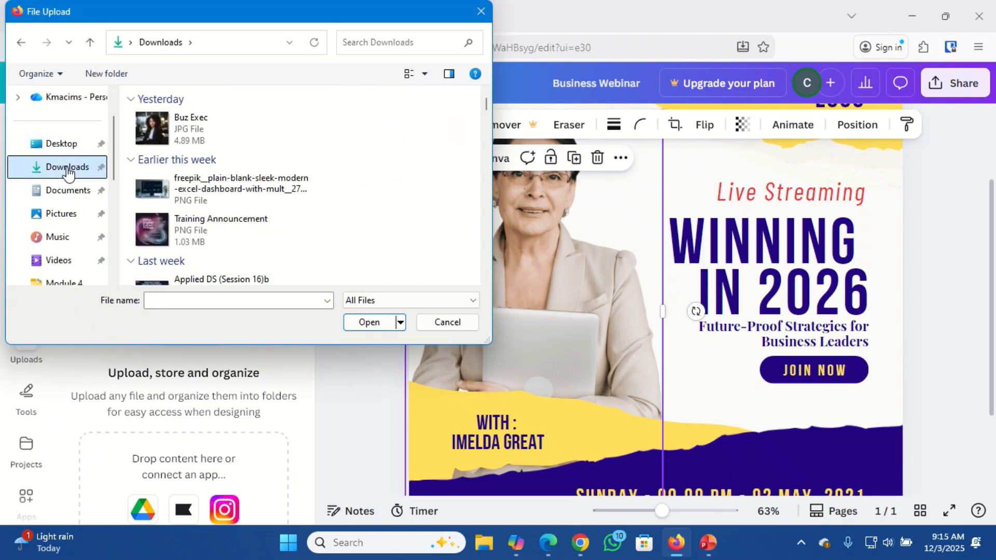
double_click(148, 127)
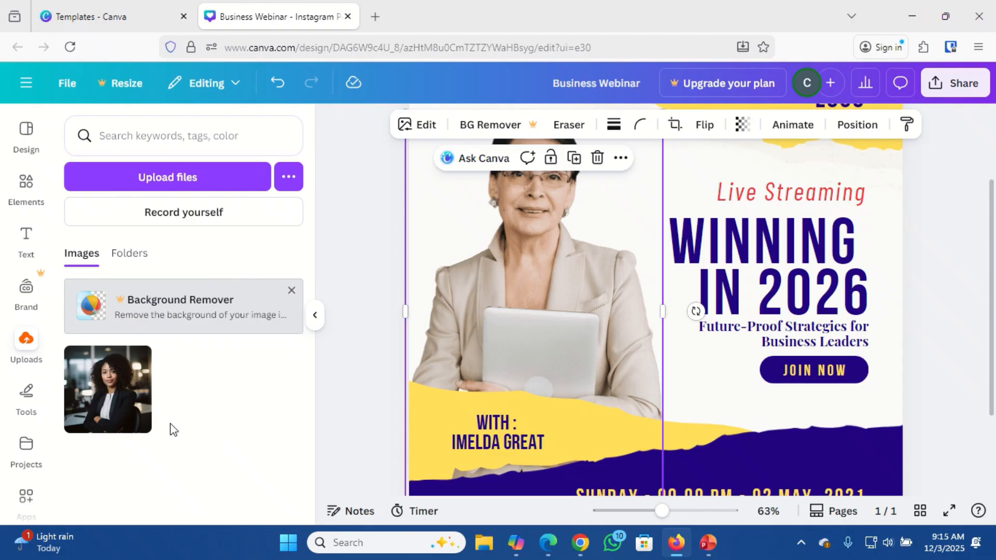
mouse_move(105, 401)
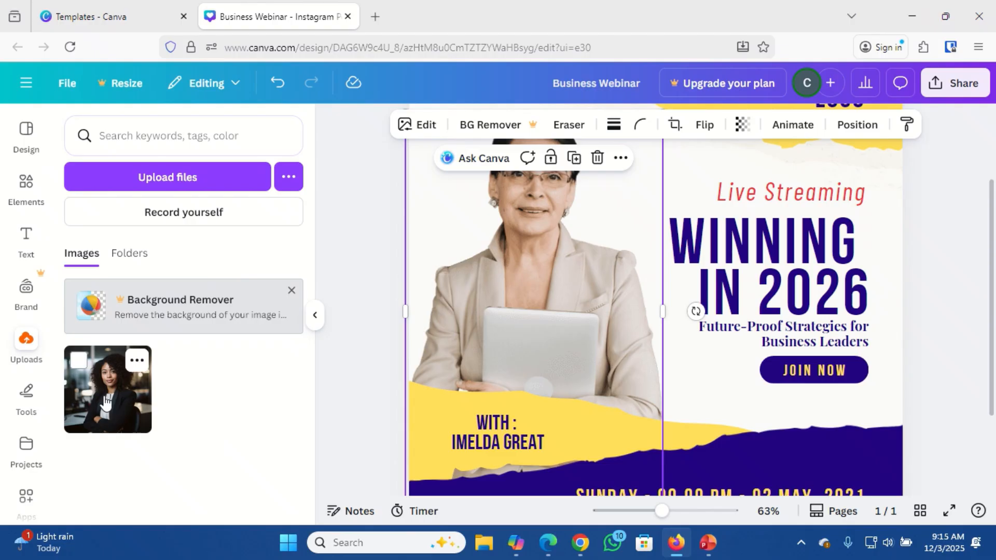
left_click(105, 401)
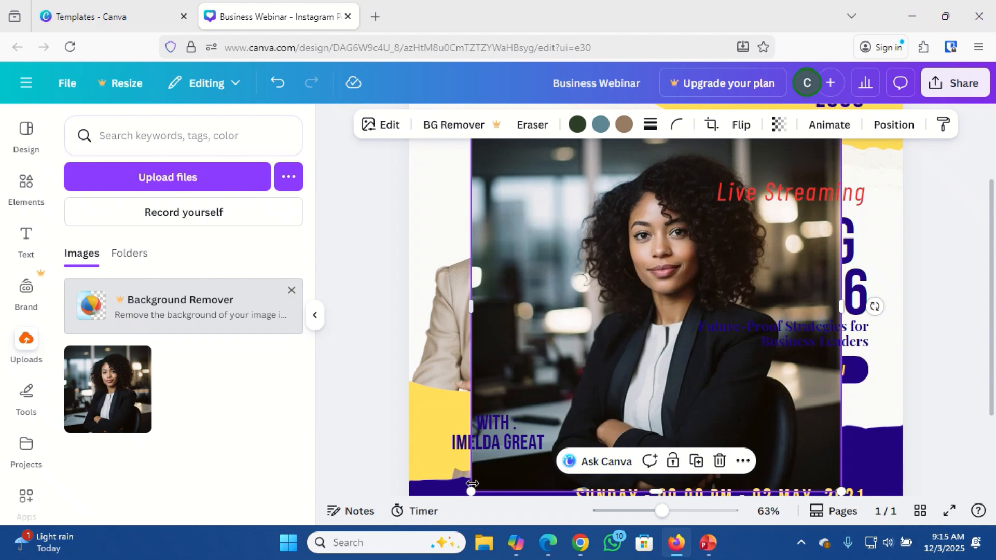
left_click_drag(473, 491, 597, 358)
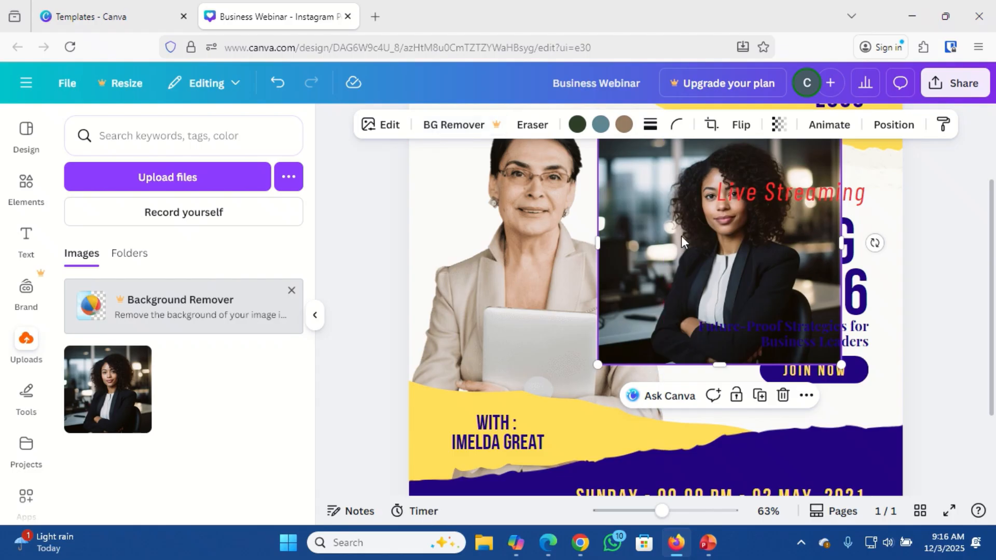
key("Delete")
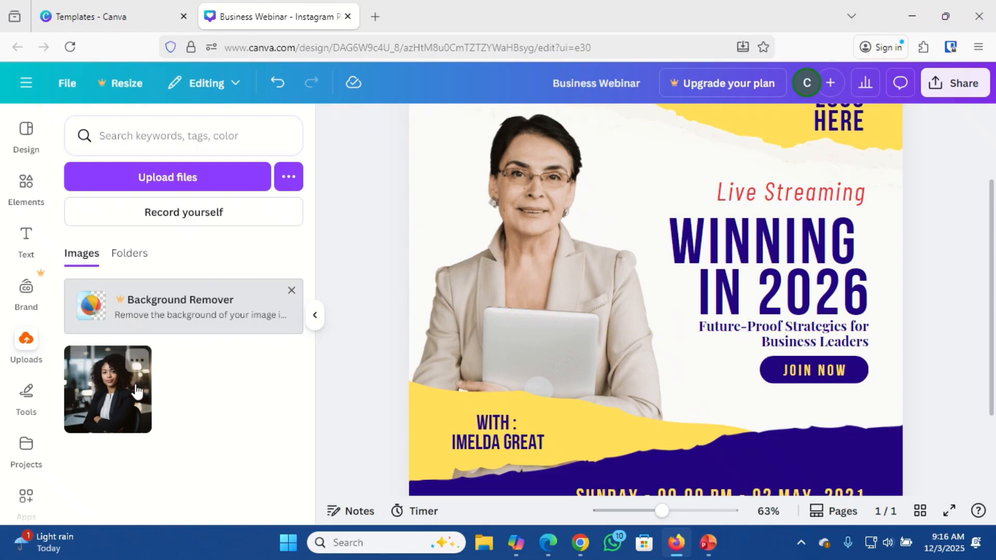
Move the Buz Exec.jpg upload to the trash, leaving the uploads panel empty.
left_click(134, 363)
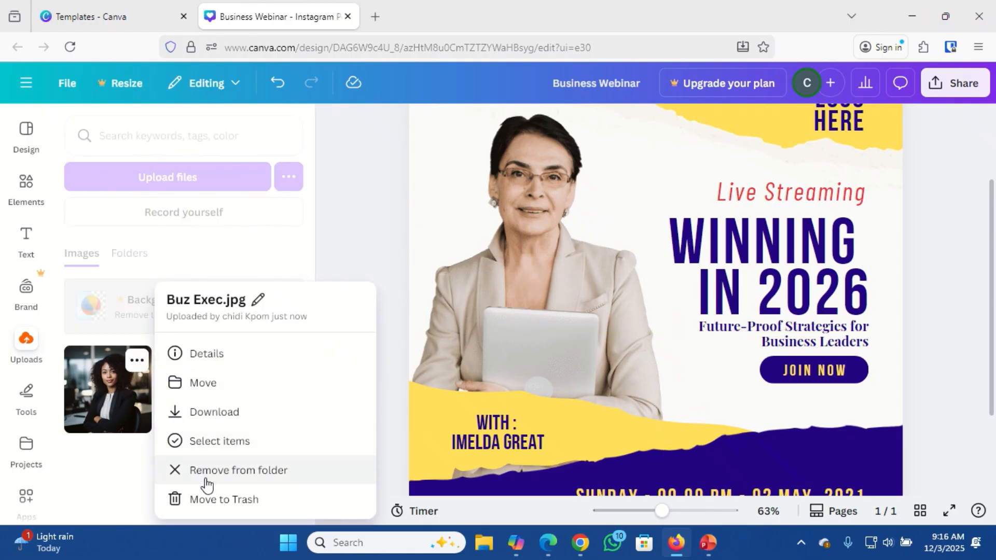
left_click(210, 499)
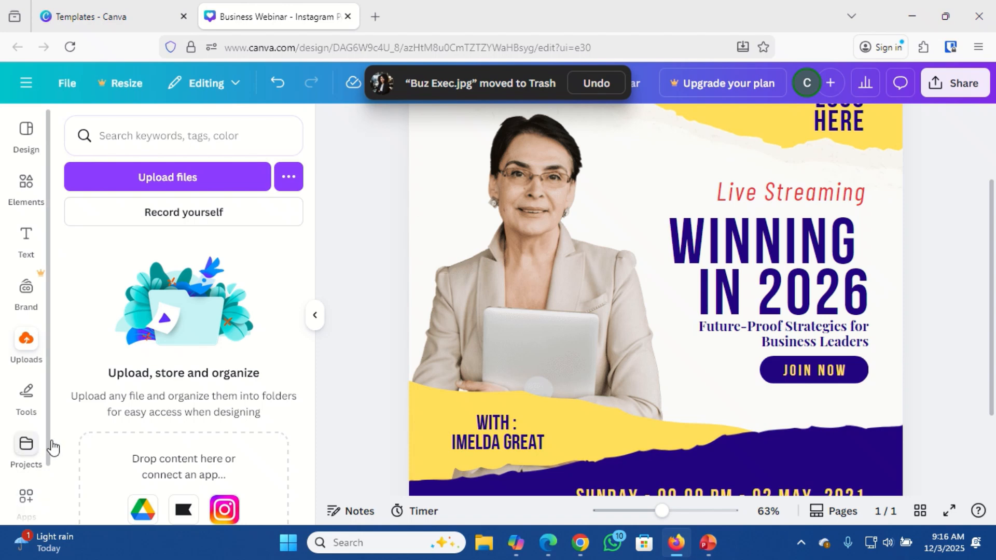
scroll(52, 446, "down", 2)
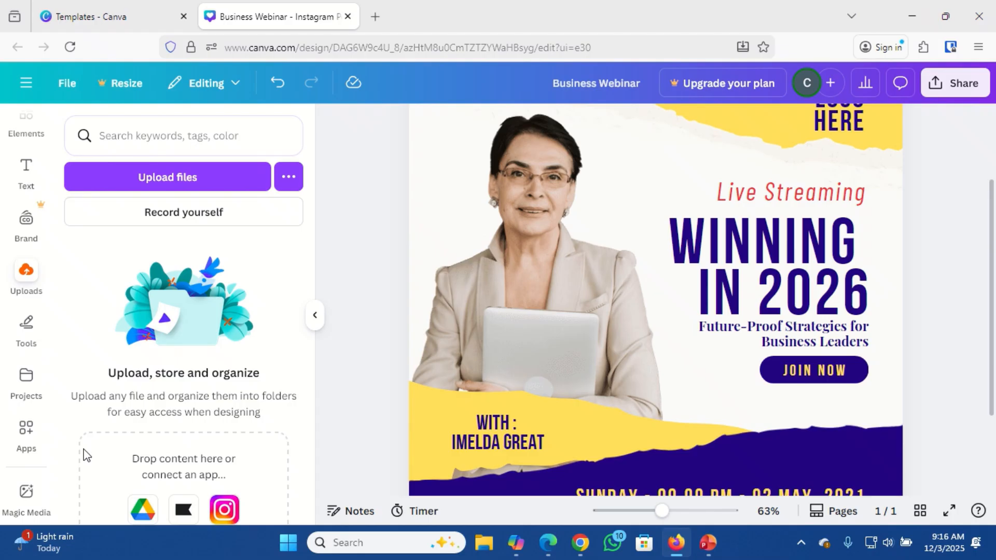
Google 'background remover free' in a new Firefox tab and open the remove.bg site.
left_click(377, 12)
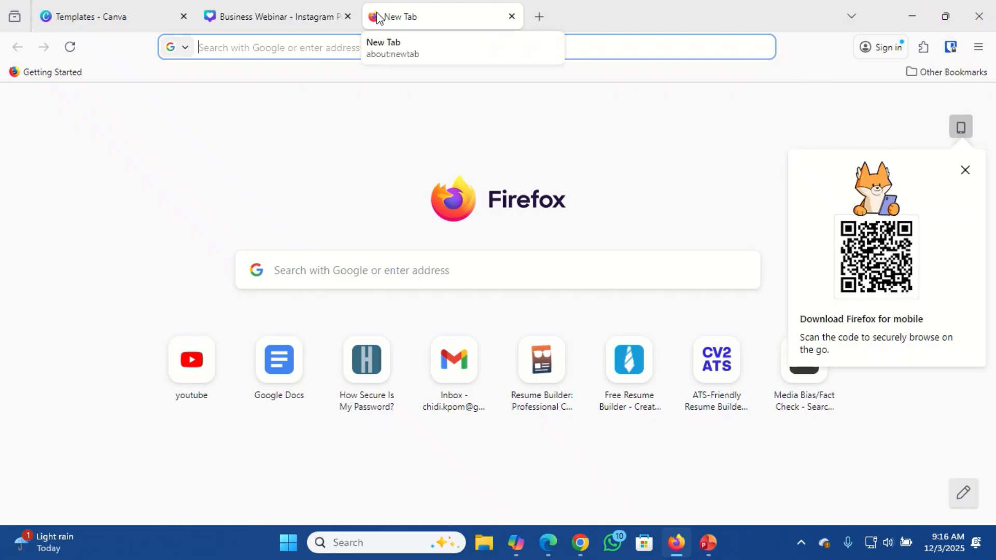
type("bac")
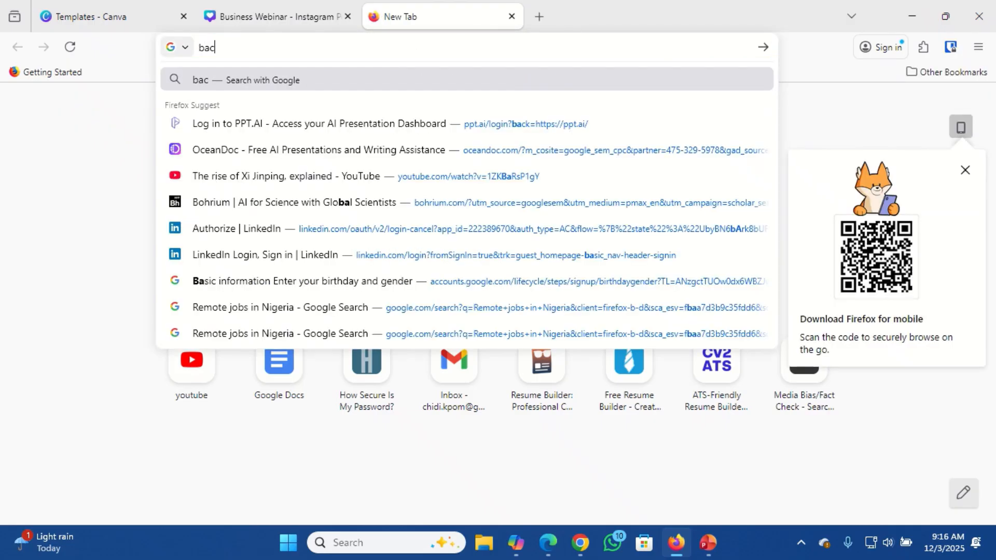
type("kground")
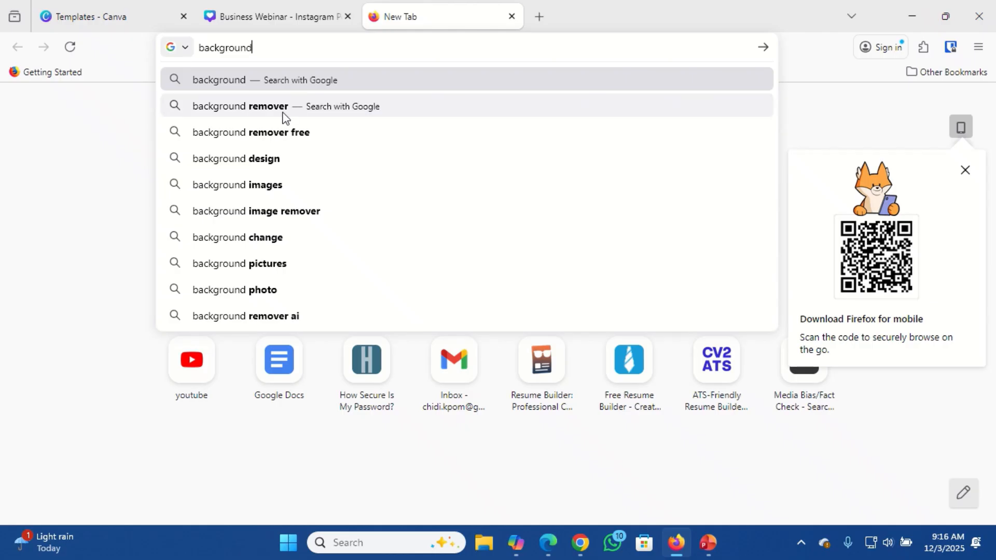
left_click(275, 134)
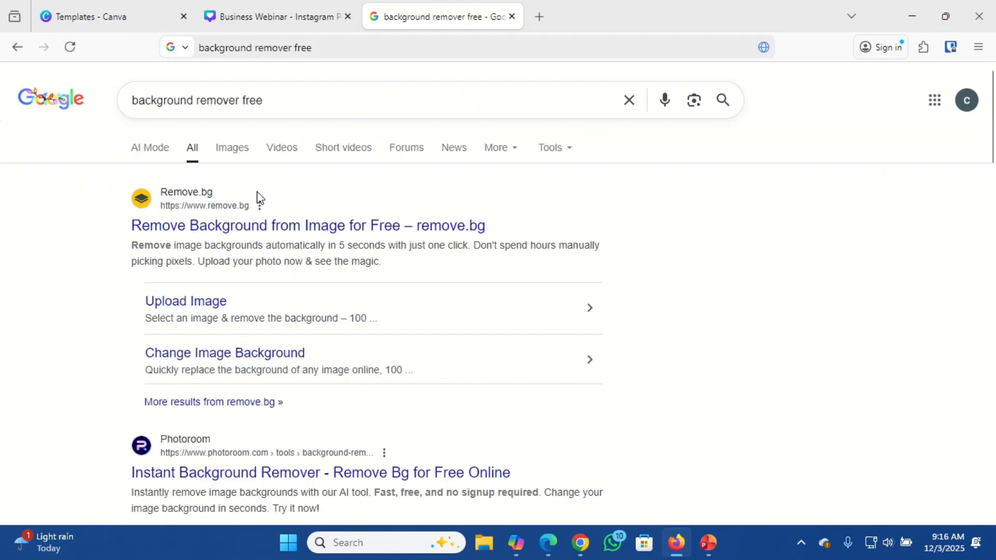
left_click(236, 234)
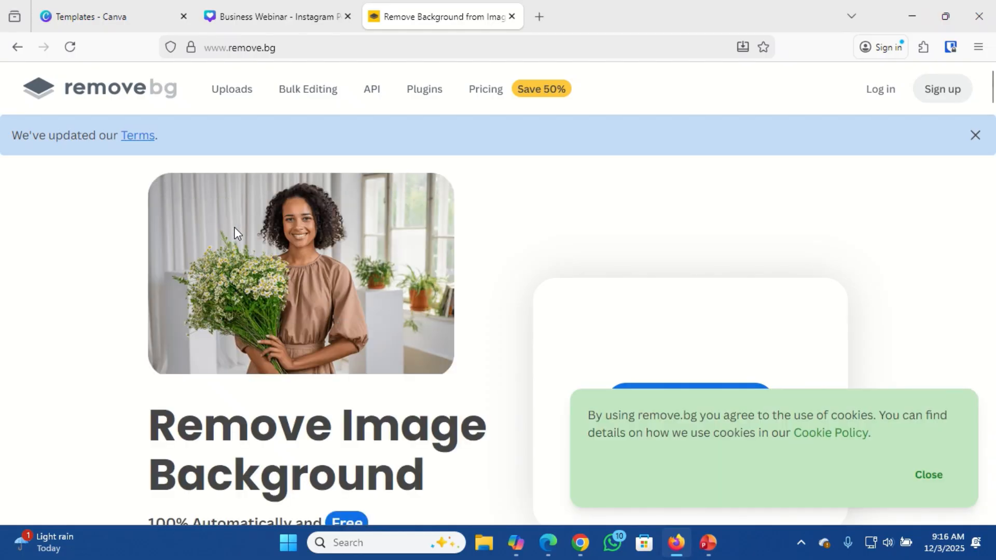
Upload the Buz Exec photo from Downloads to remove.bg to strip its background.
left_click(928, 474)
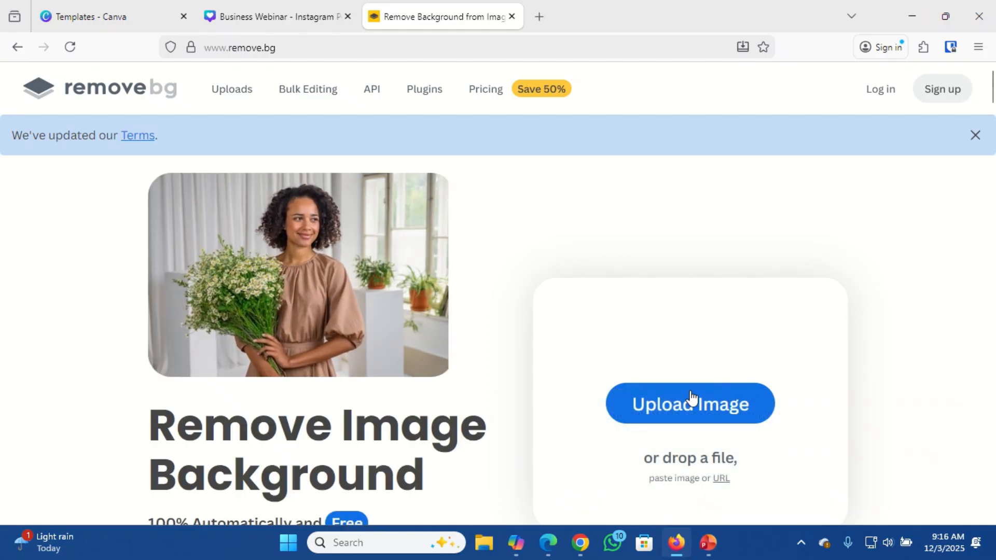
left_click(689, 404)
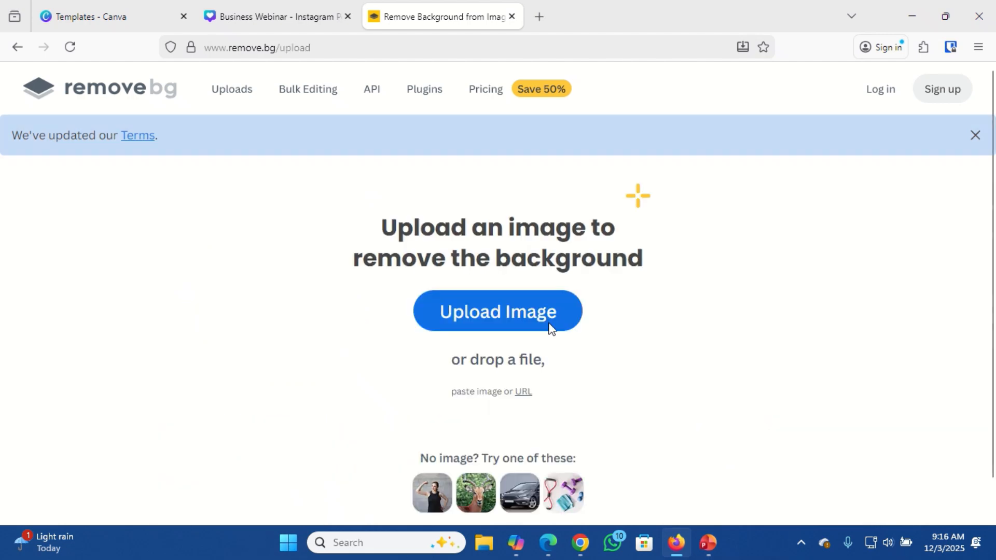
left_click(493, 313)
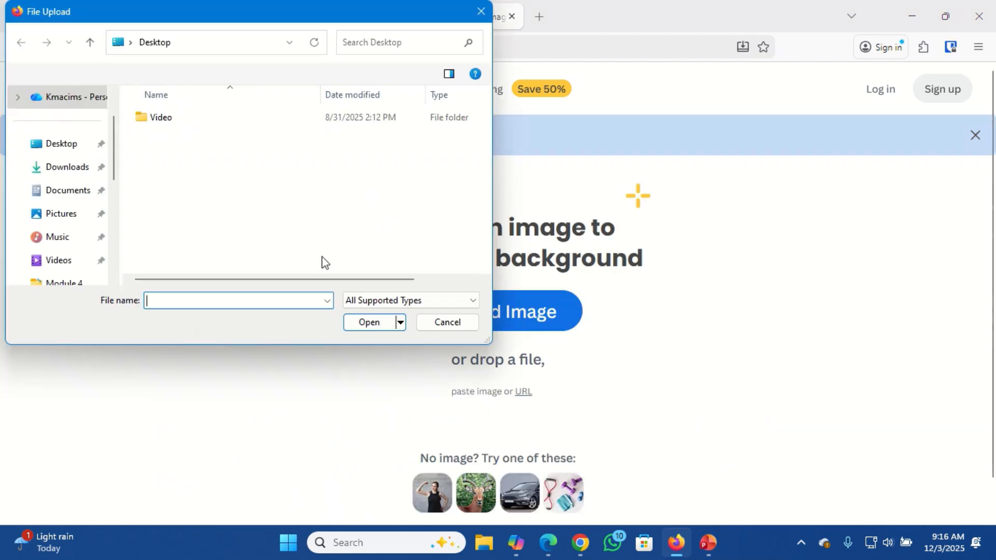
left_click(68, 170)
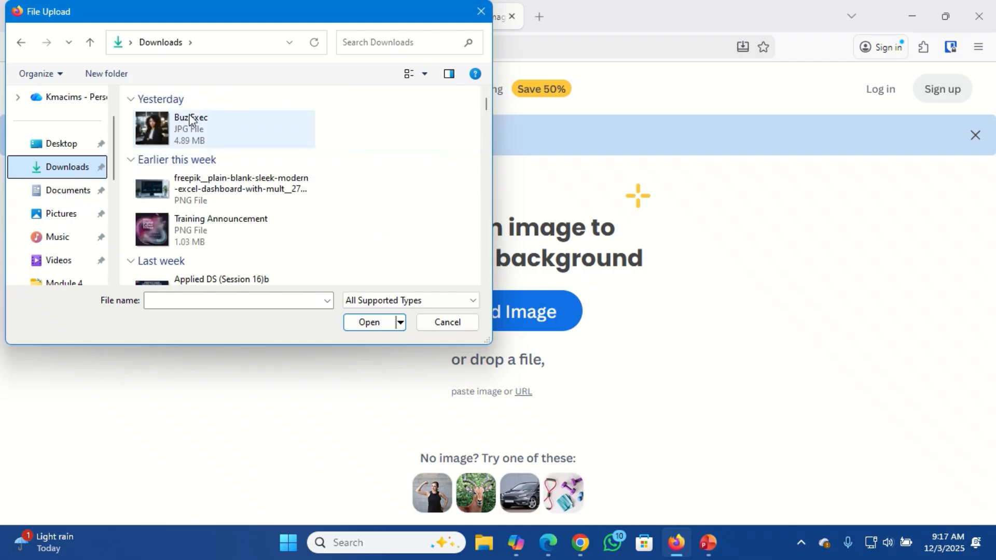
double_click(184, 129)
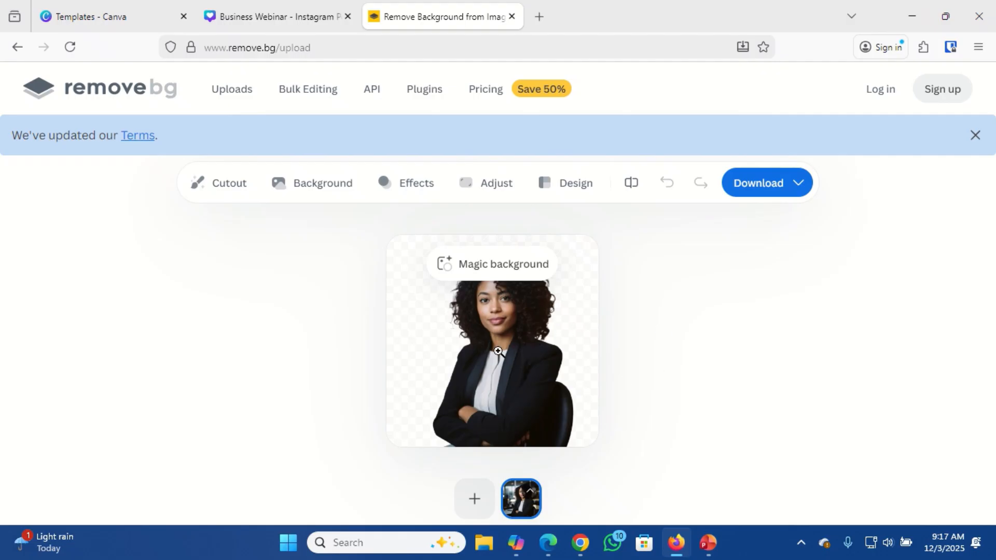
Download the free 500 x 500 preview PNG of the businesswoman cutout.
left_click(799, 188)
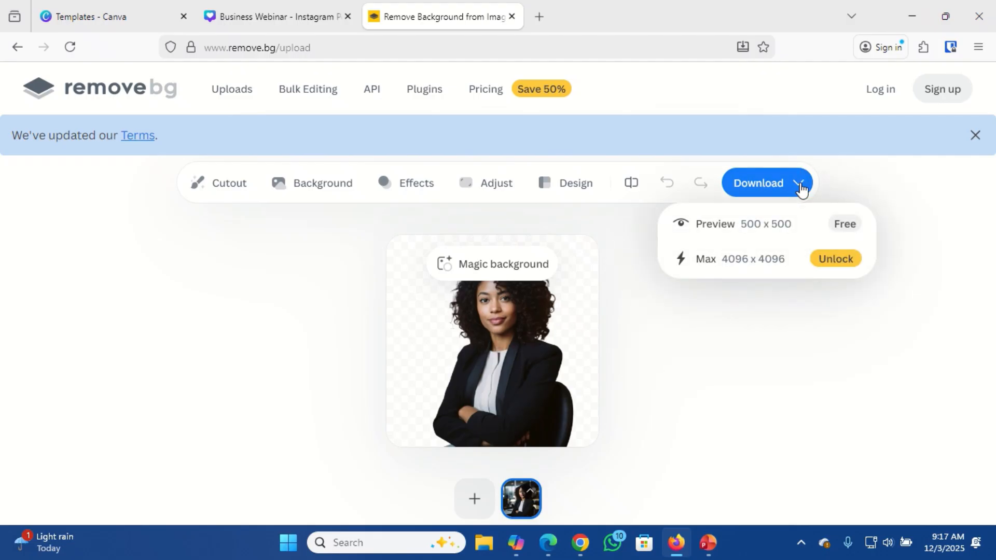
left_click(738, 226)
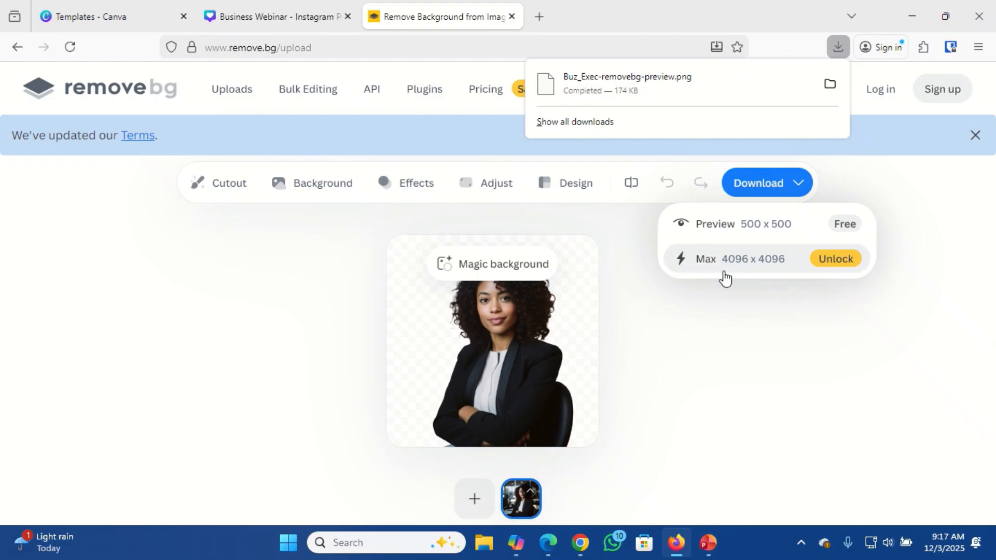
left_click(717, 338)
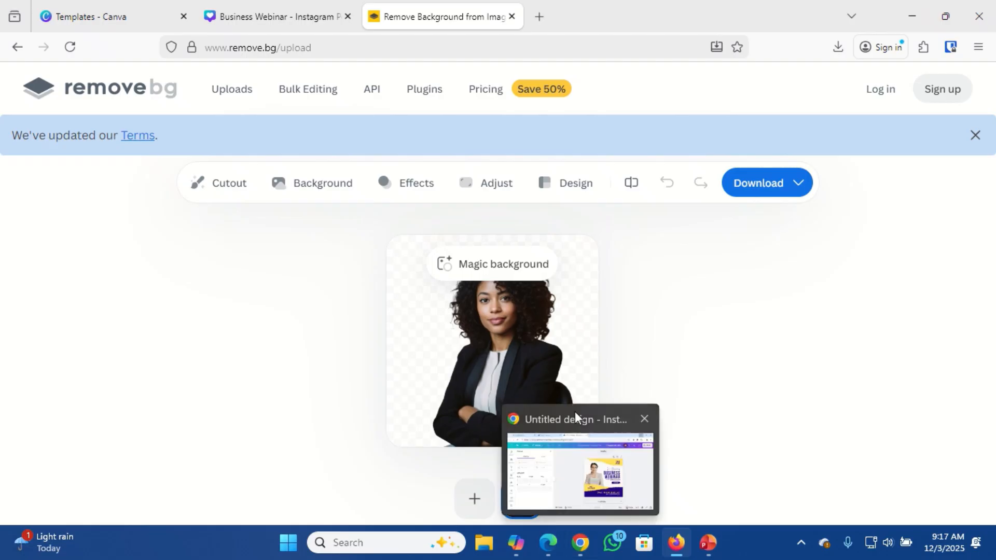
Upload Buz_Exec-removebg-preview.png from Downloads into the Business Webinar design's uploads.
left_click(270, 13)
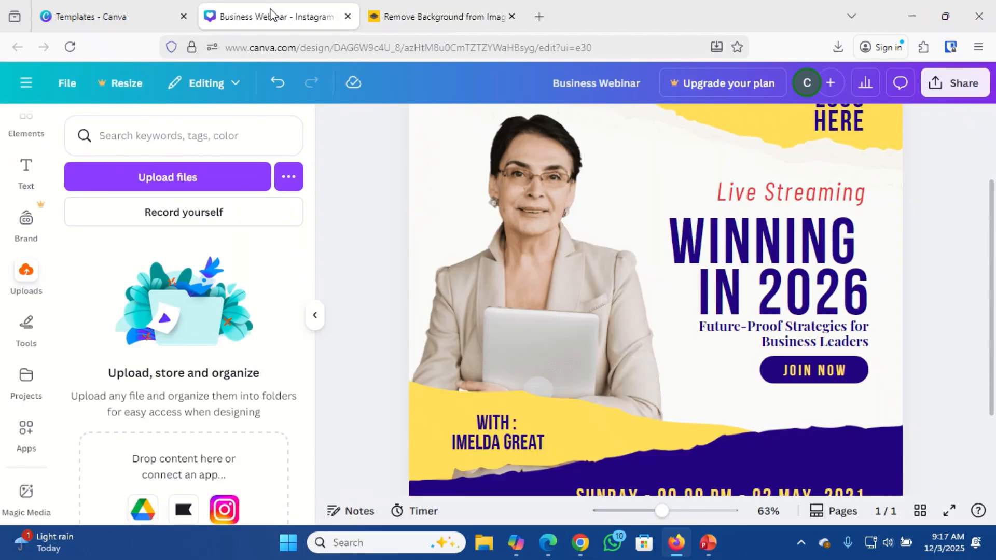
left_click(173, 179)
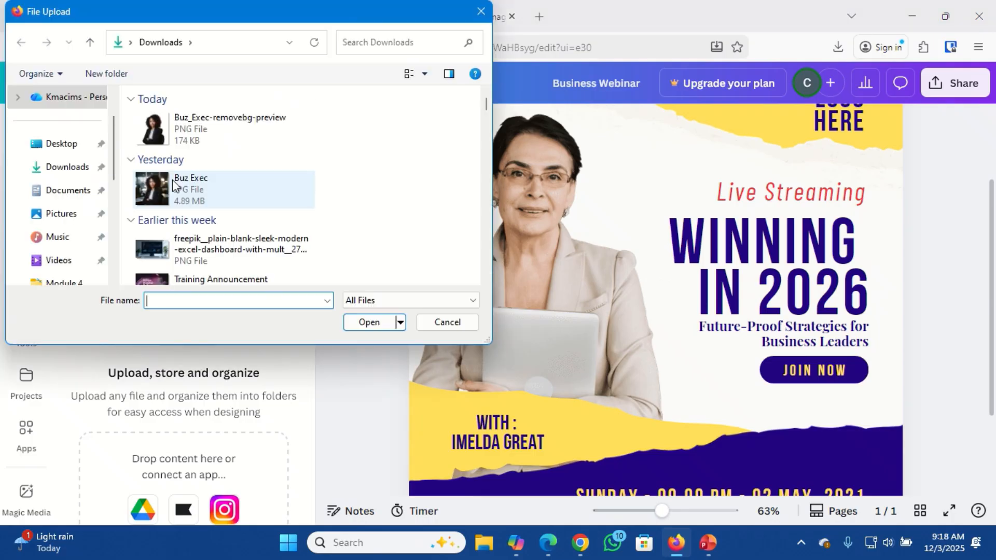
double_click(154, 126)
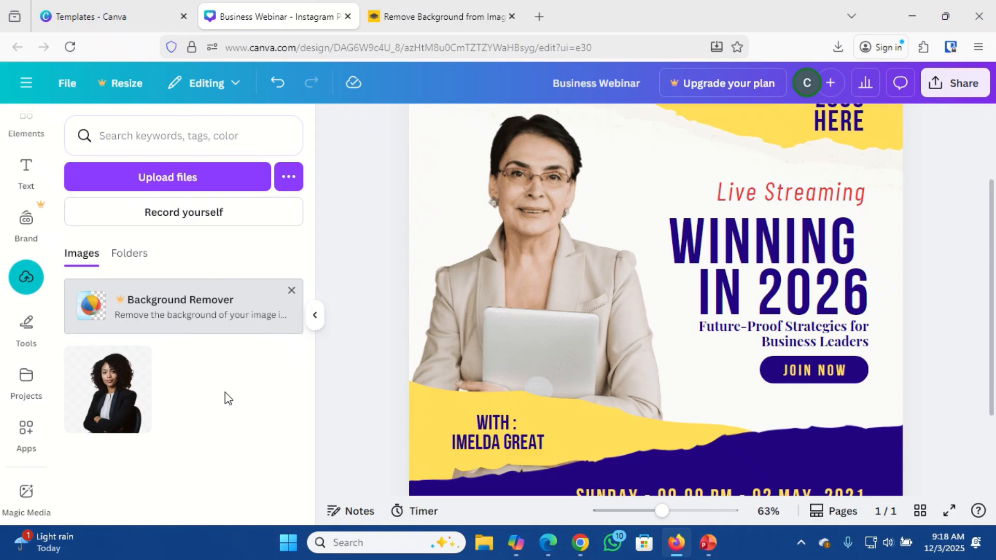
Delete the original woman's photo and place the businesswoman cutout on the post.
left_click(546, 275)
key("Delete")
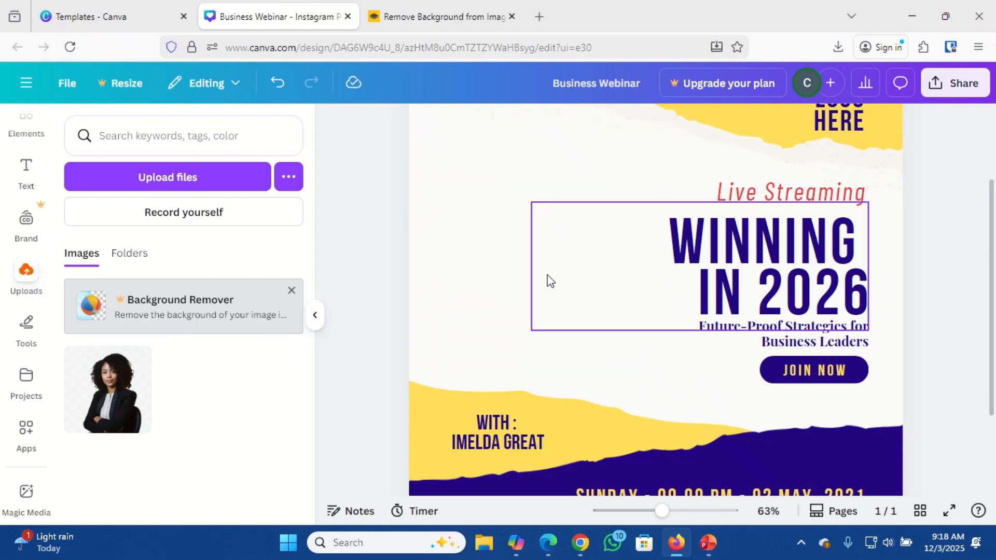
left_click(114, 399)
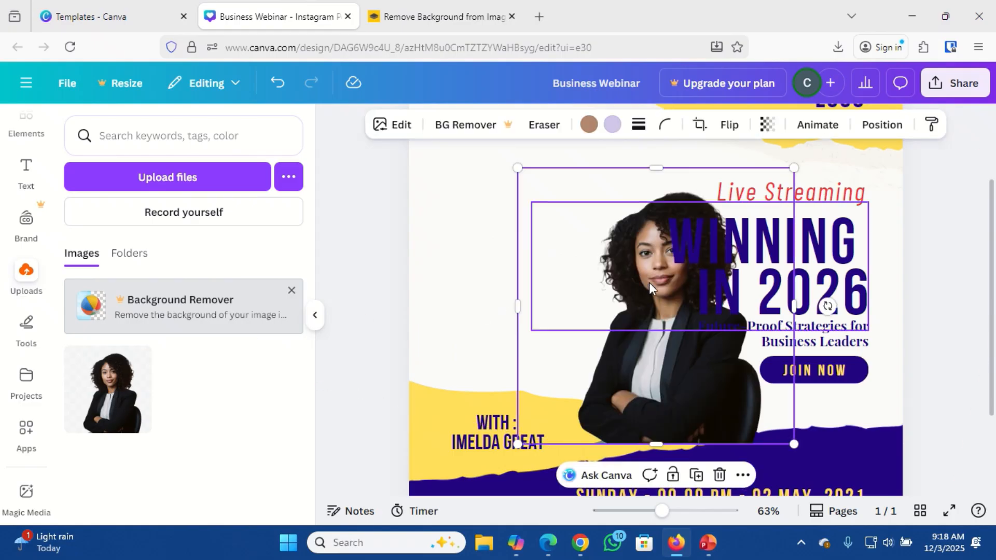
left_click_drag(629, 362, 502, 317)
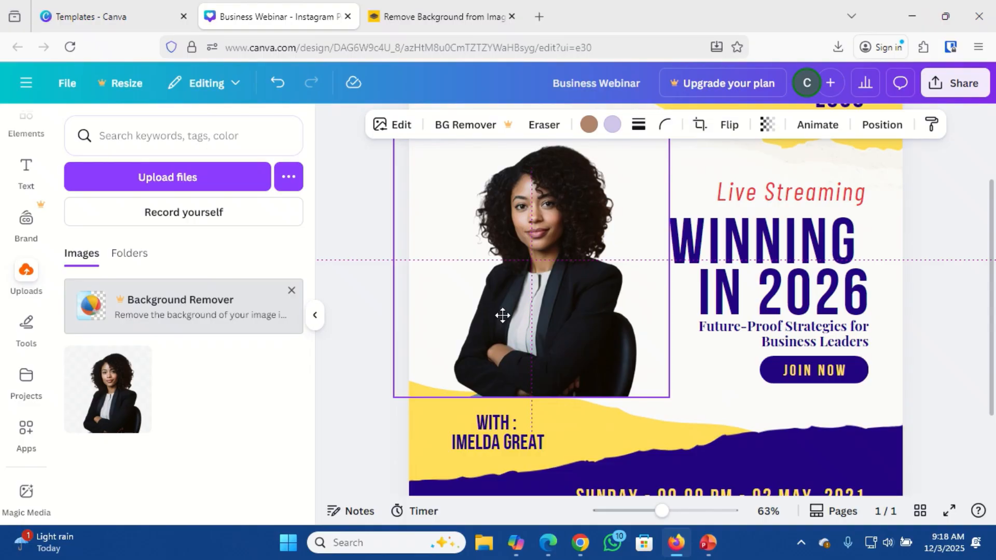
left_click_drag(502, 314, 502, 315)
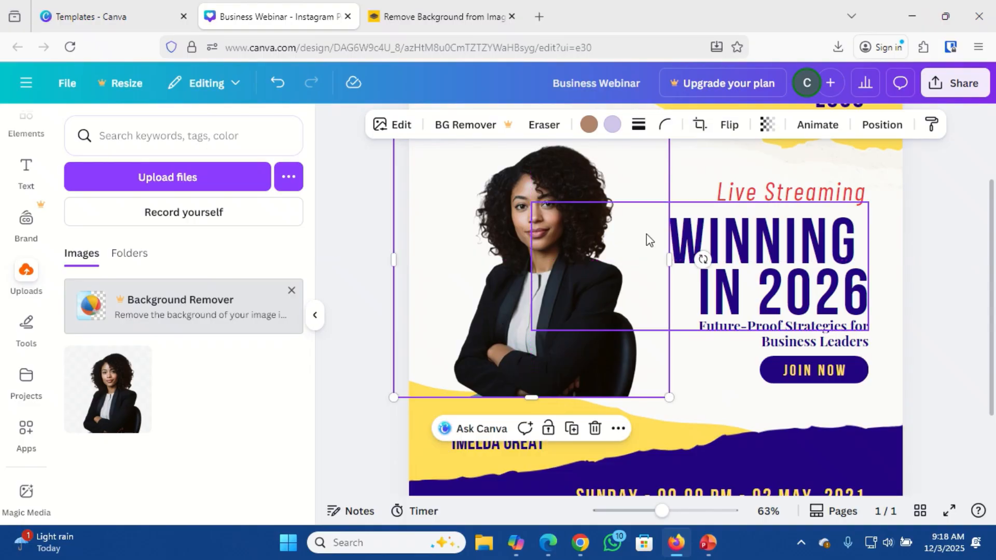
Flip the cutout horizontally and move it right, behind the 'WINNING IN 2026' headline.
left_click(729, 127)
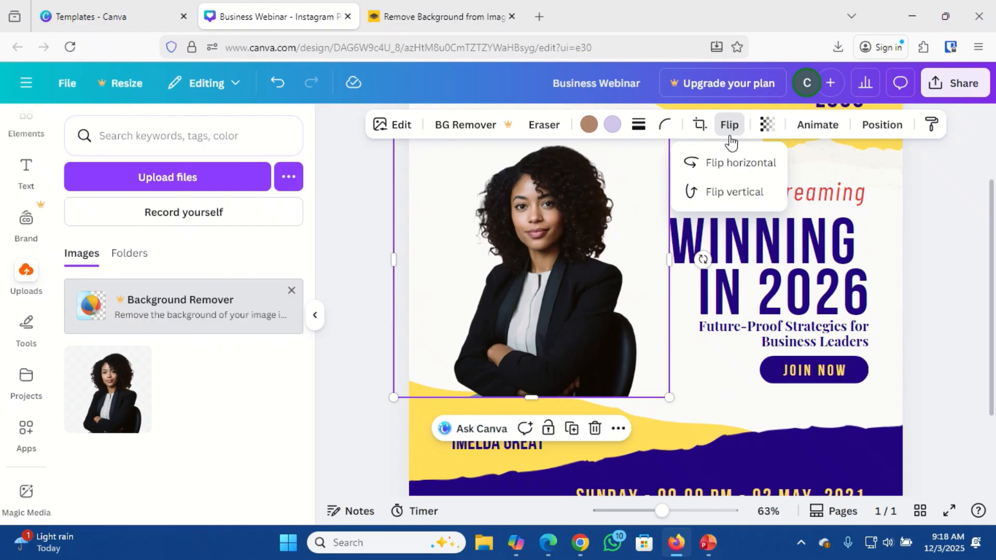
left_click(729, 164)
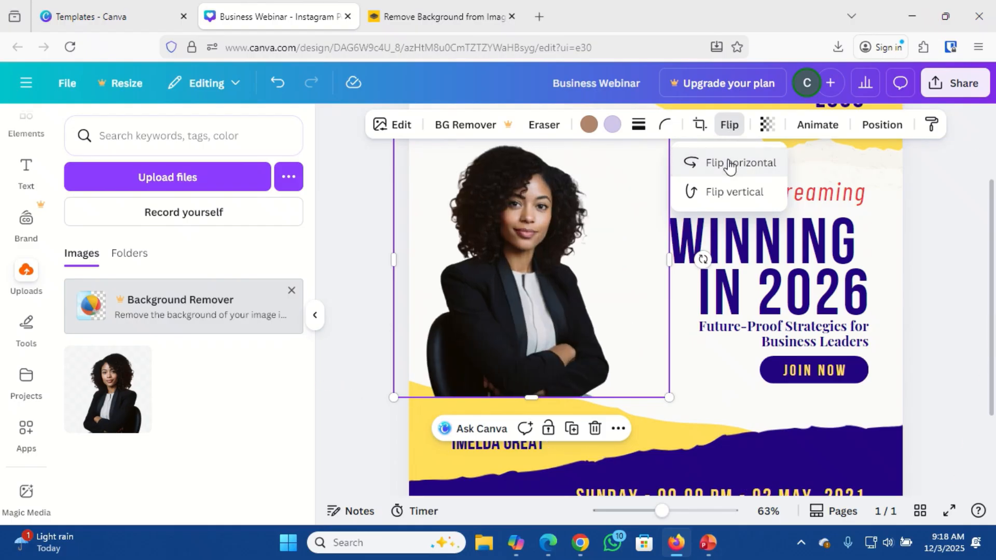
left_click(487, 263)
mouse_move(487, 264)
left_mouse_down()
mouse_move(513, 258)
mouse_move(503, 258)
left_mouse_up()
mouse_move(501, 258)
left_mouse_down()
mouse_move(491, 254)
mouse_move(487, 266)
left_mouse_up()
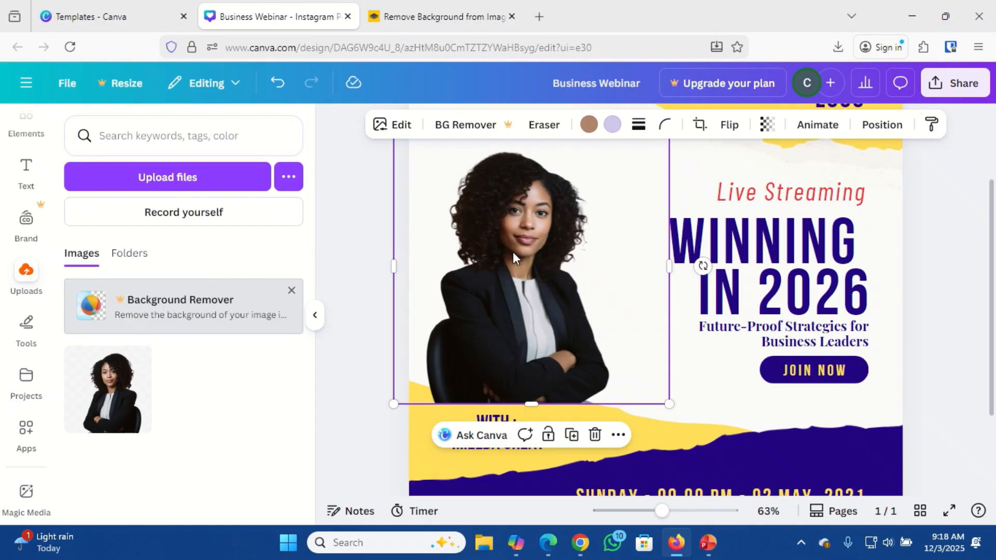
left_click_drag(512, 251, 633, 245)
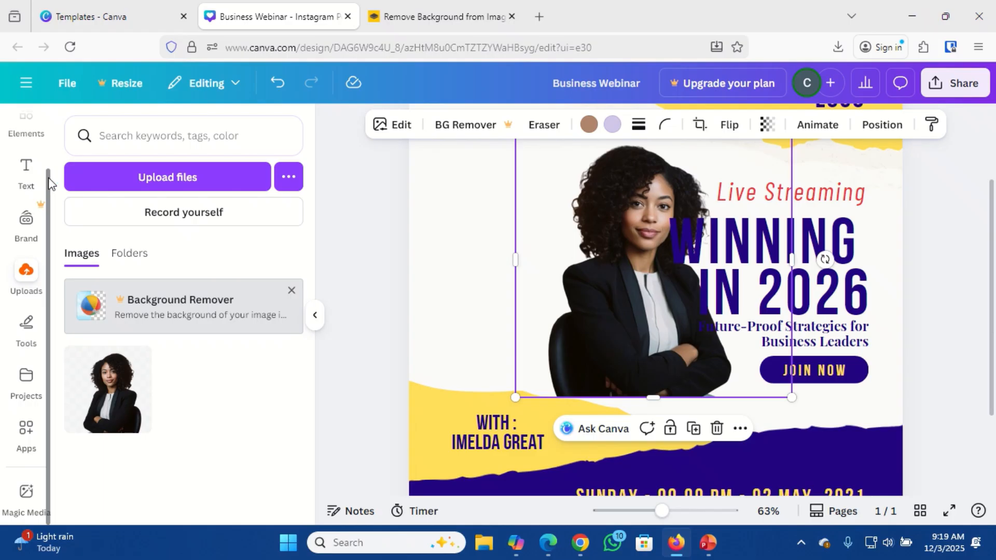
Search the Elements library for 'picture frames' after typing 'frame'.
scroll(49, 183, "up", 2)
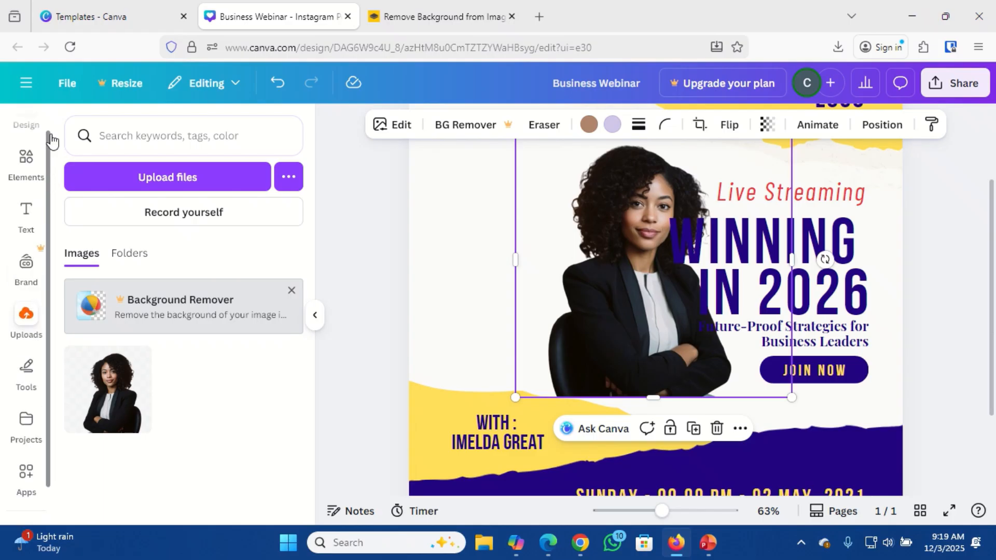
left_click(24, 176)
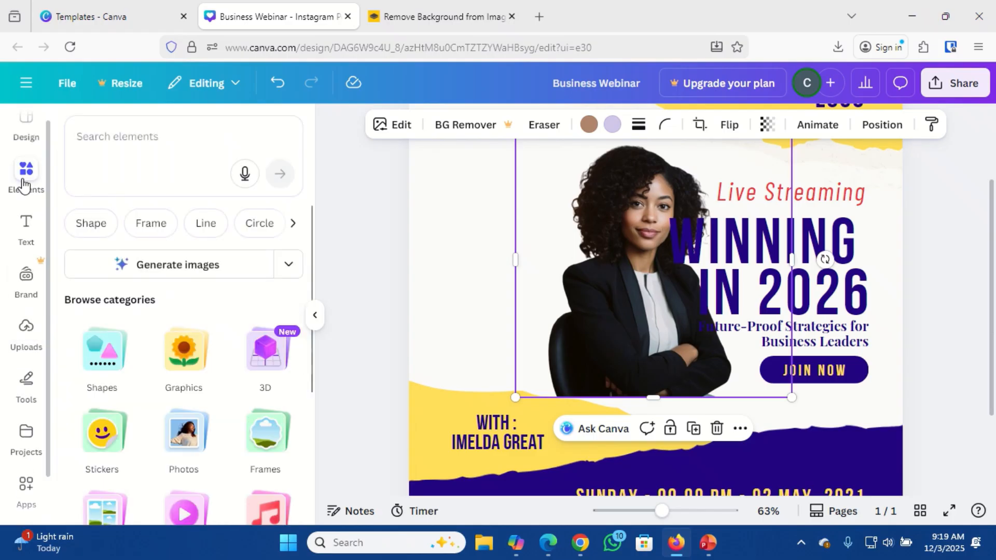
left_click(135, 131)
type("frames")
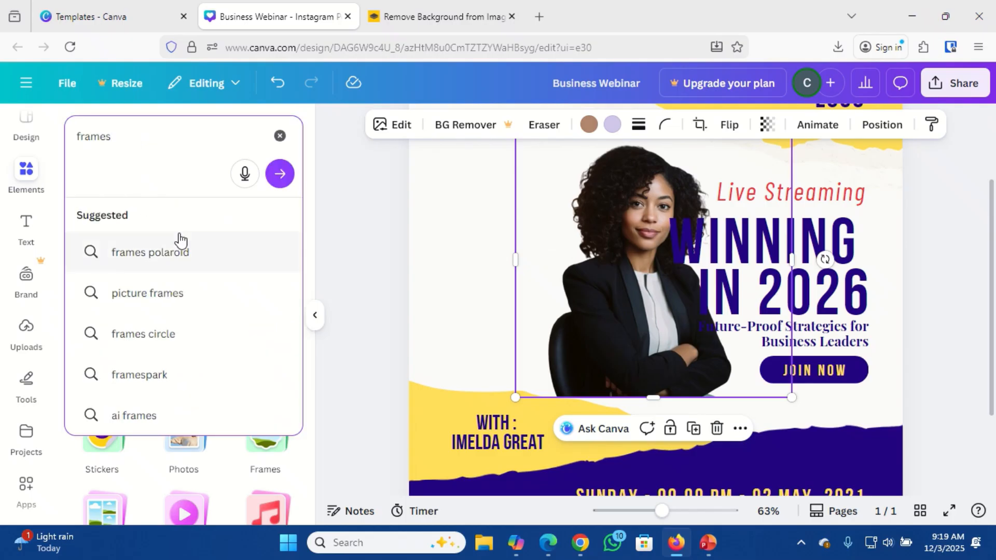
left_click(155, 292)
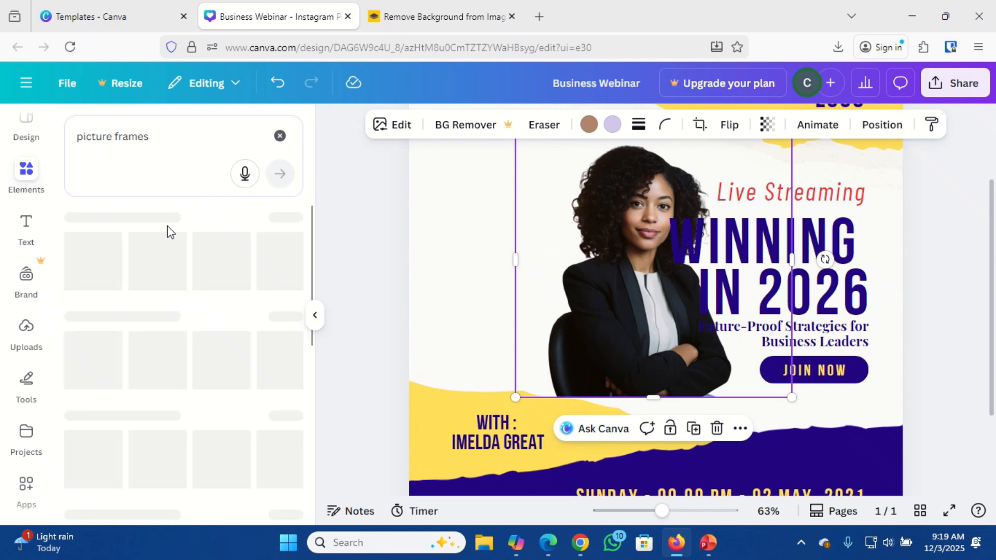
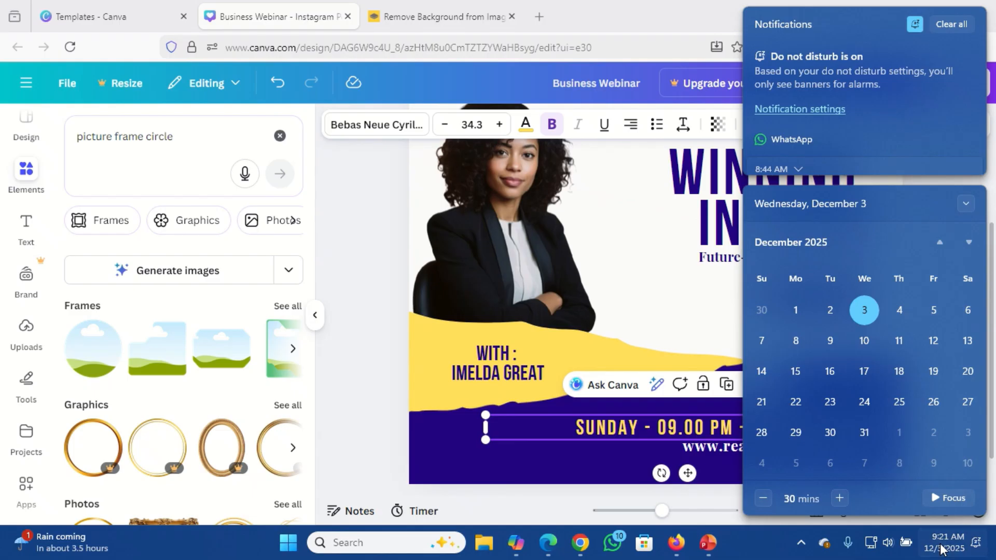
Close the Windows notification and calendar flyout so the webinar design is fully visible.
left_click(767, 428)
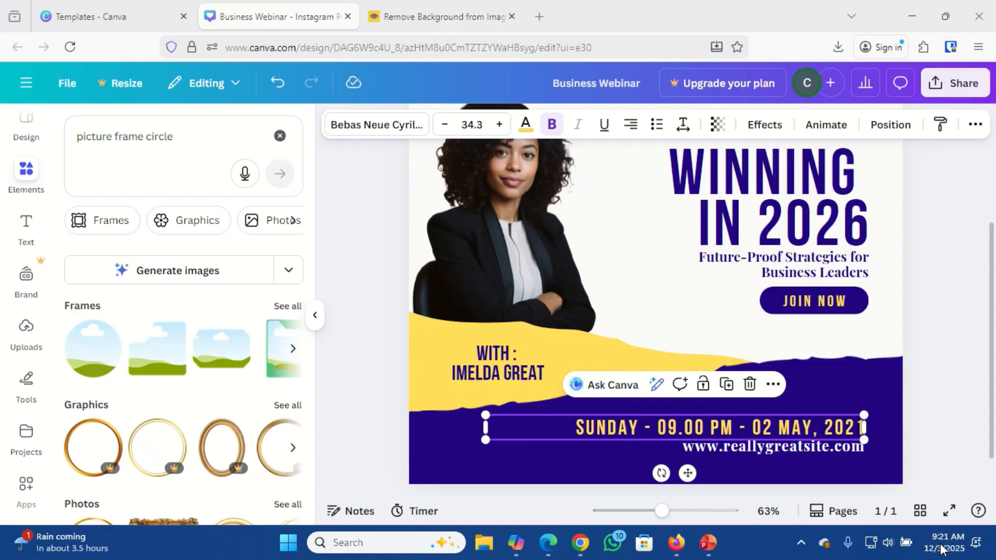
Change the day to 07, the month to DEC., and the year to 2025 in the schedule line.
double_click(767, 428)
left_click(767, 428)
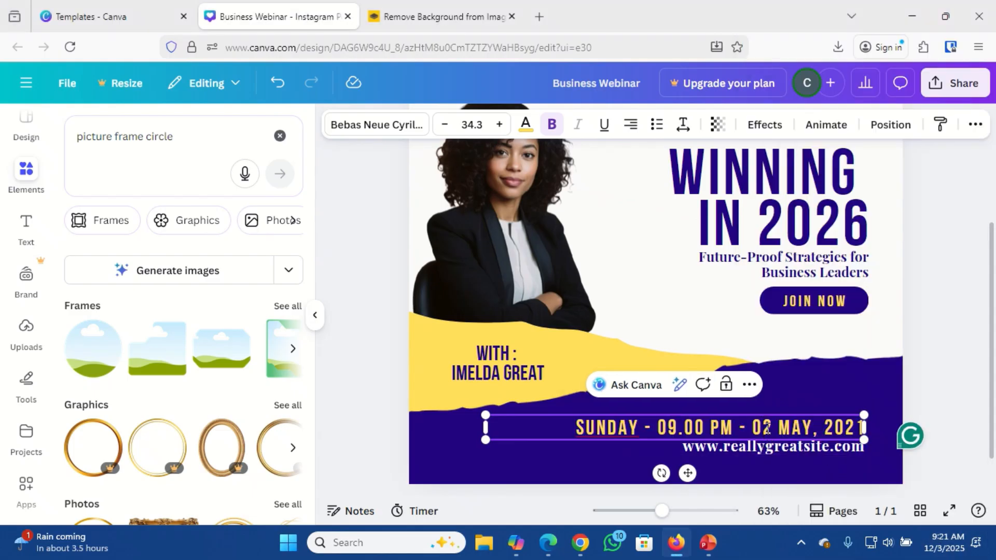
key("BackSpace")
type("7")
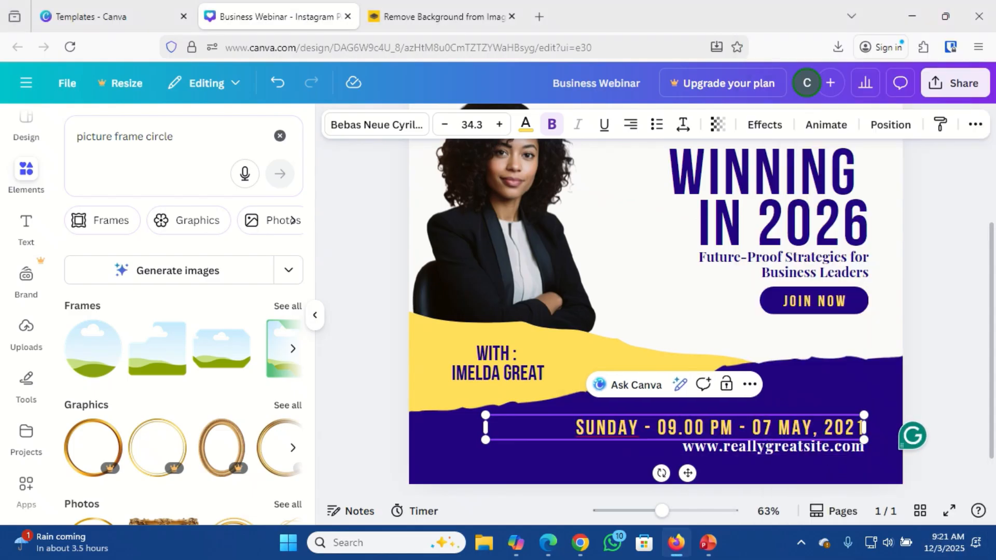
double_click(796, 428)
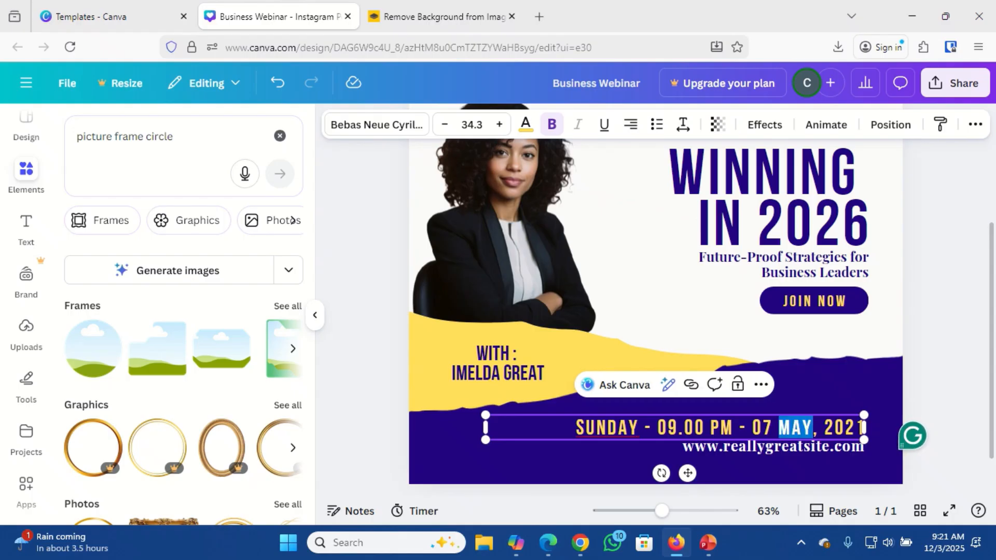
type("DEC.")
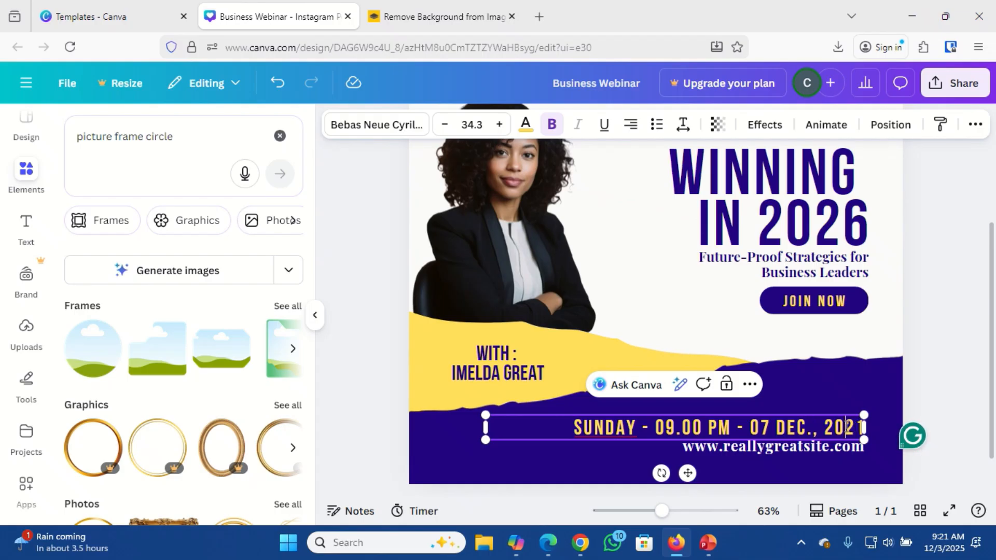
key("BackSpace")
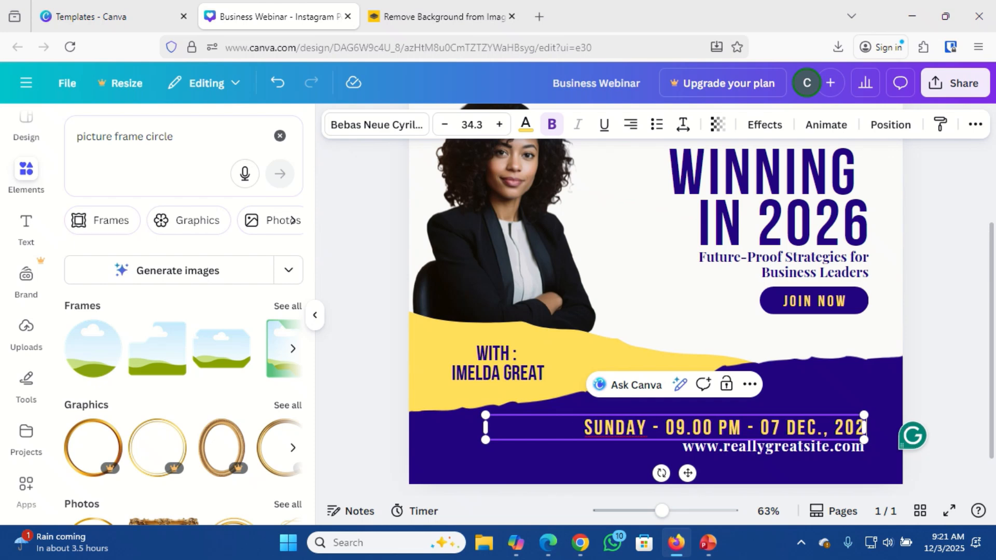
type("5")
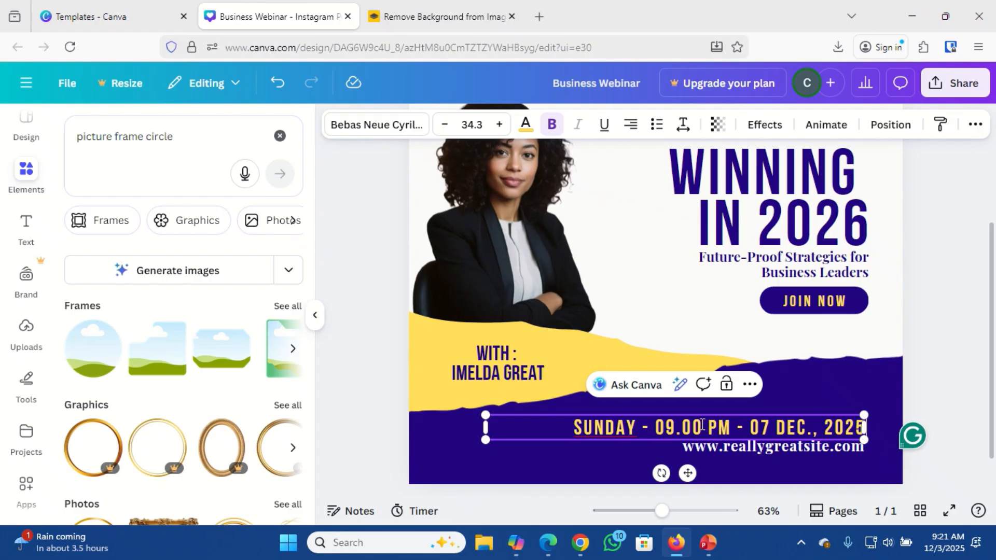
double_click(731, 446)
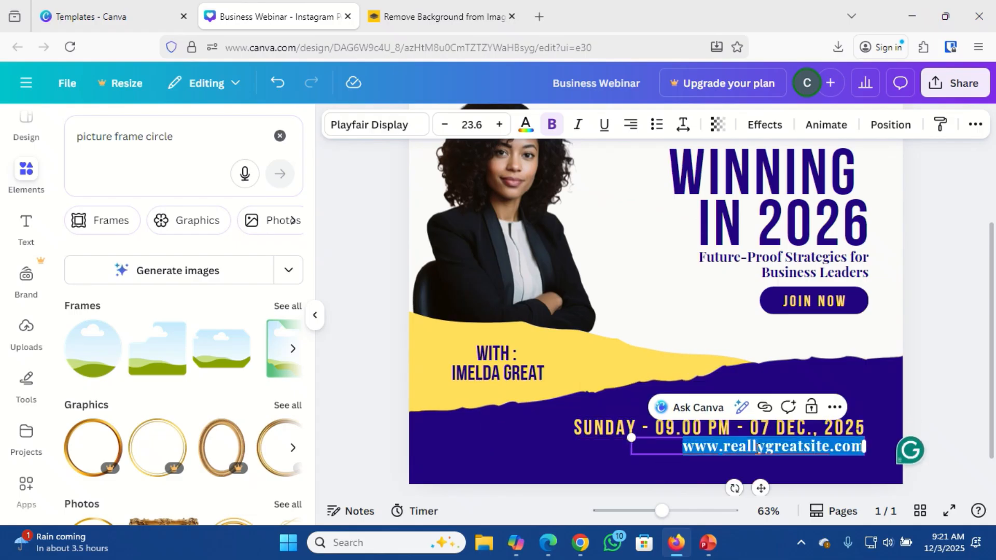
double_click(759, 447)
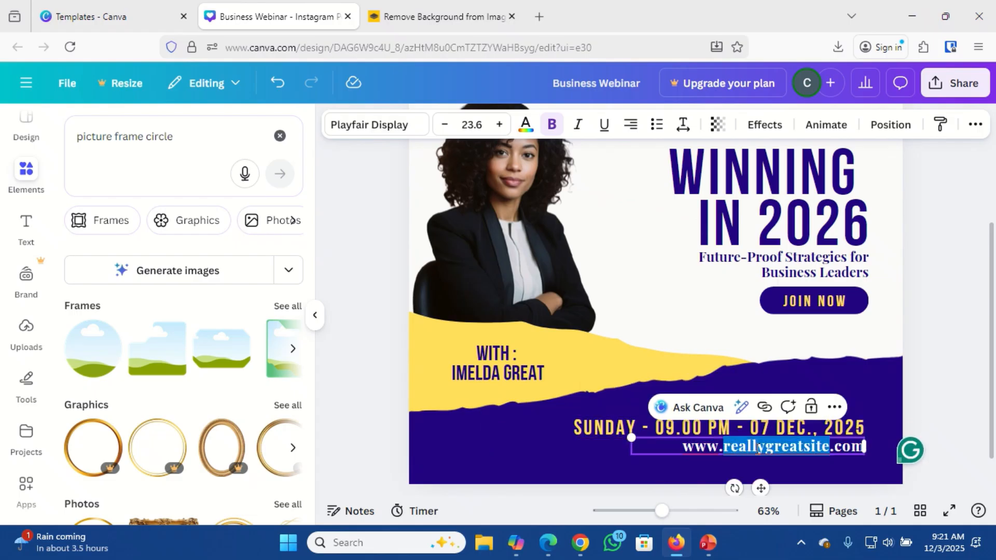
type("kmacims")
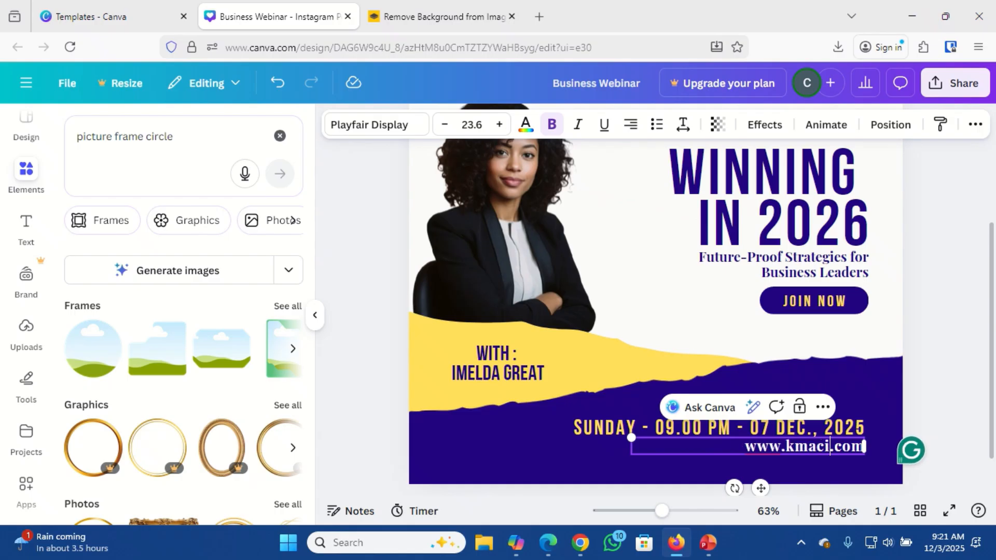
type(".com..com")
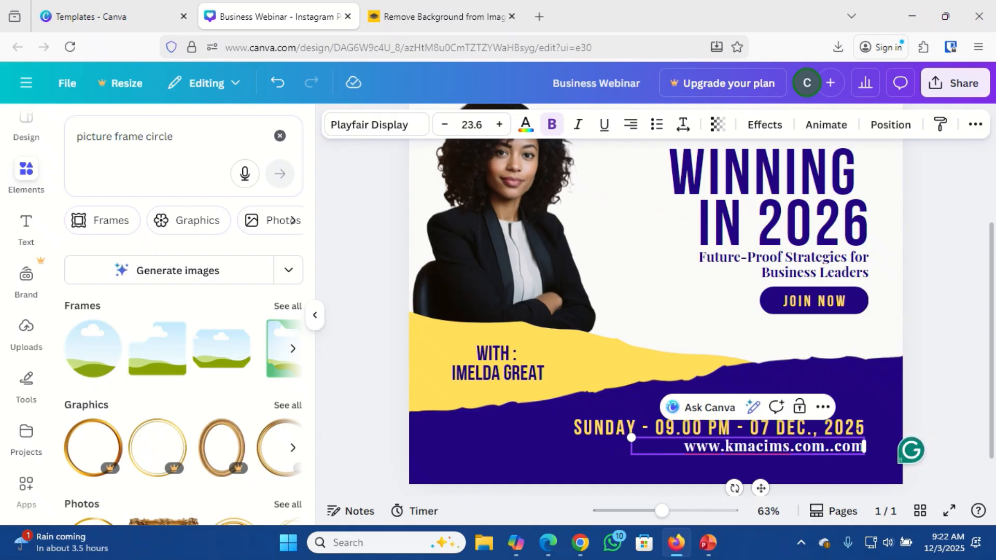
key("BackSpace")
key("BackSpace")
key("BackSpace")
key("BackSpace")
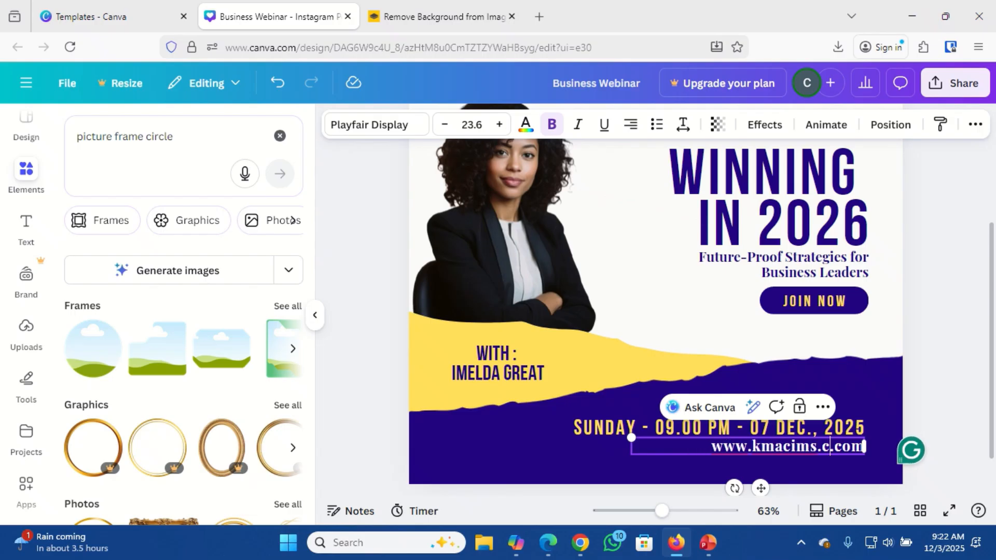
key("BackSpace")
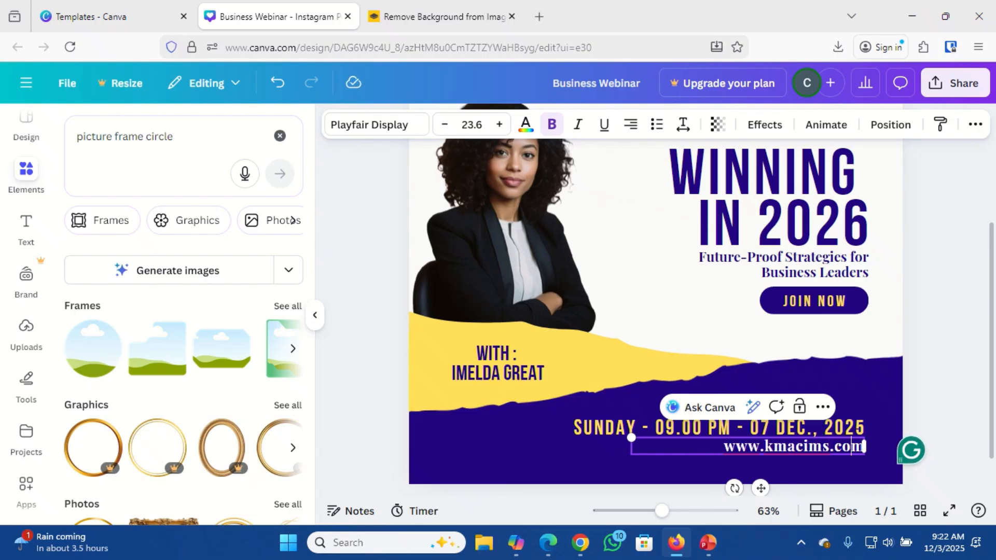
type(".ng")
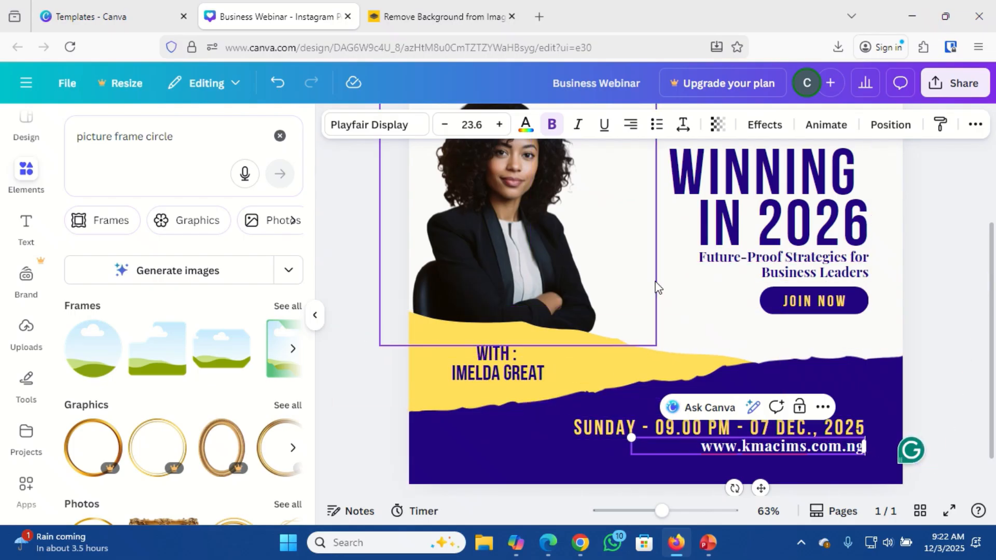
left_click(680, 289)
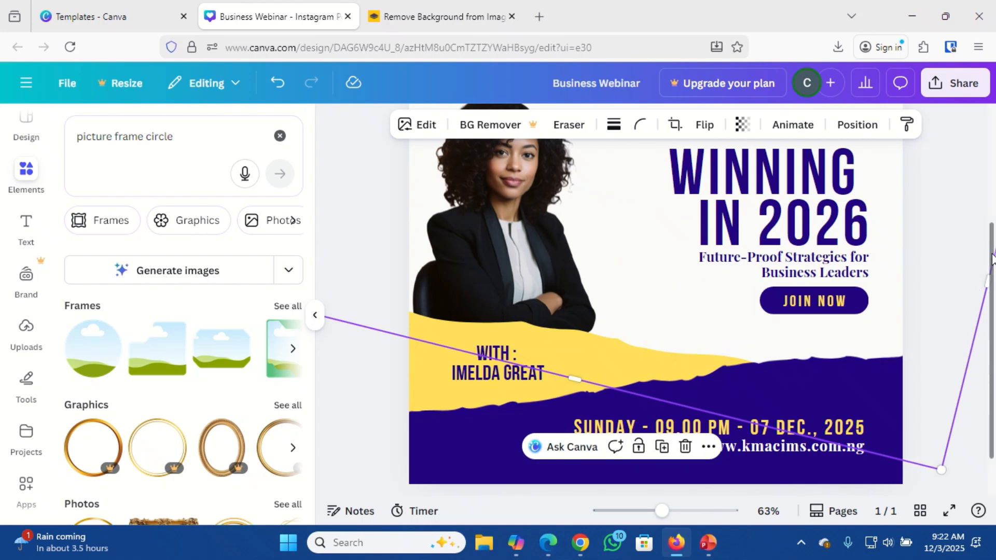
Delete the 'LOGO HERE' text box from the top of the post.
left_click_drag(991, 258, 988, 155)
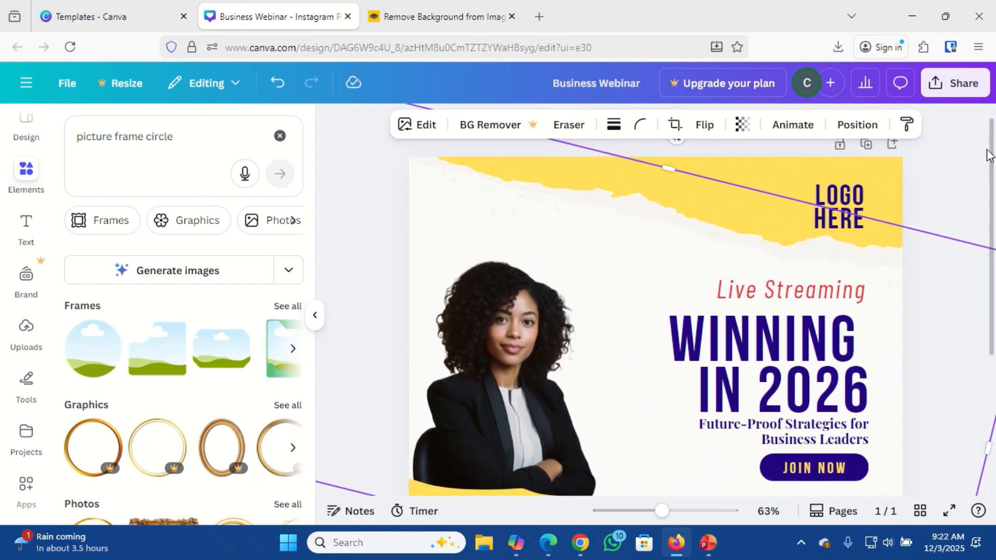
left_click(834, 203)
left_click(833, 202)
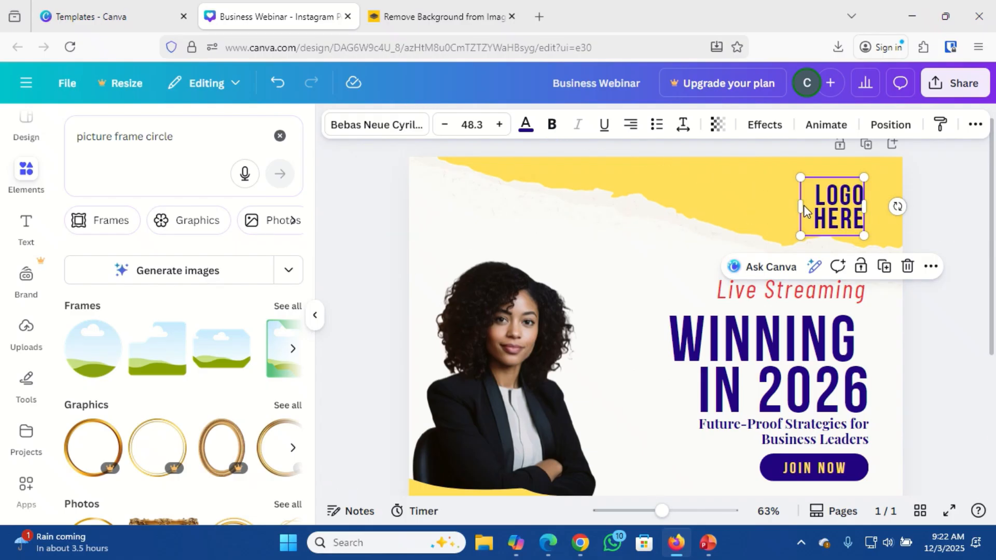
key("Delete")
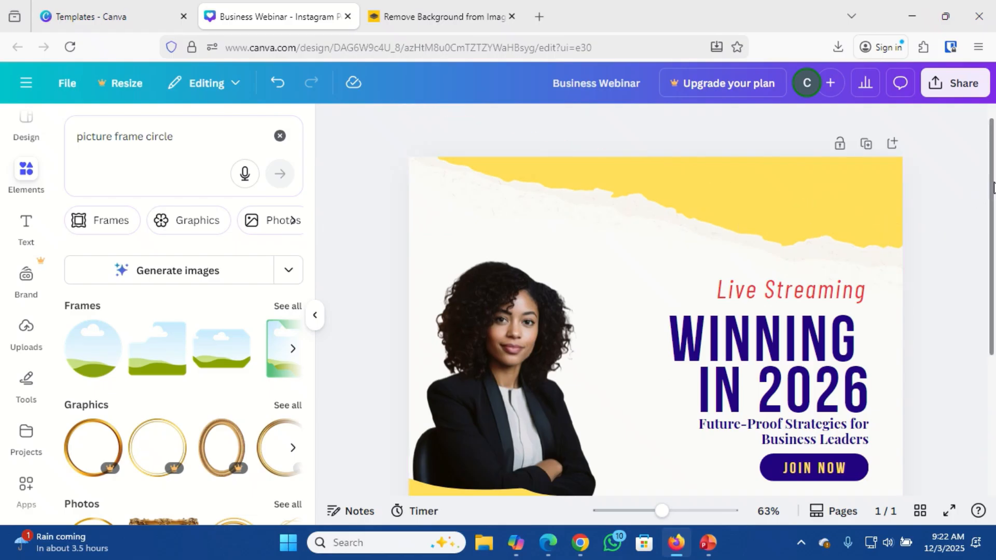
left_click_drag(993, 188, 991, 211)
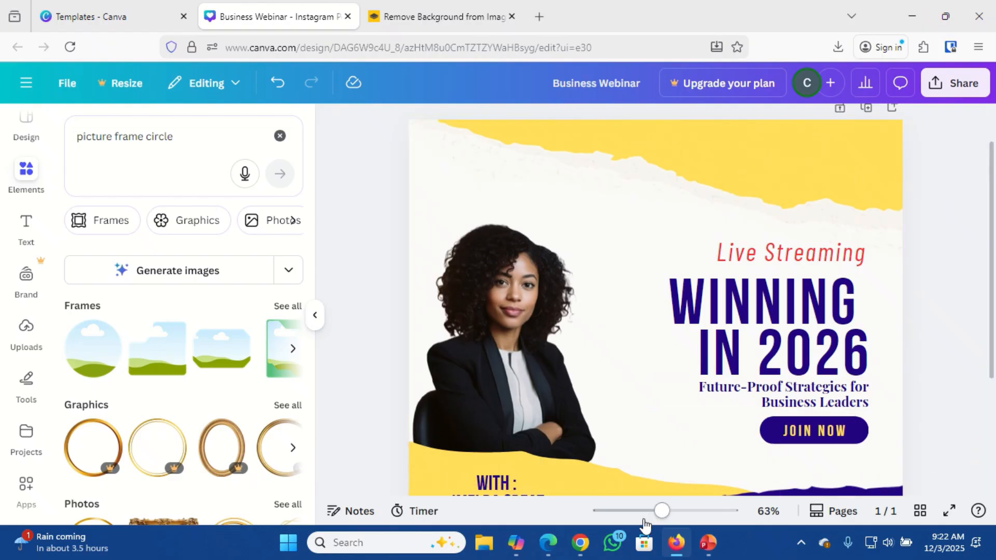
left_click_drag(661, 514, 646, 512)
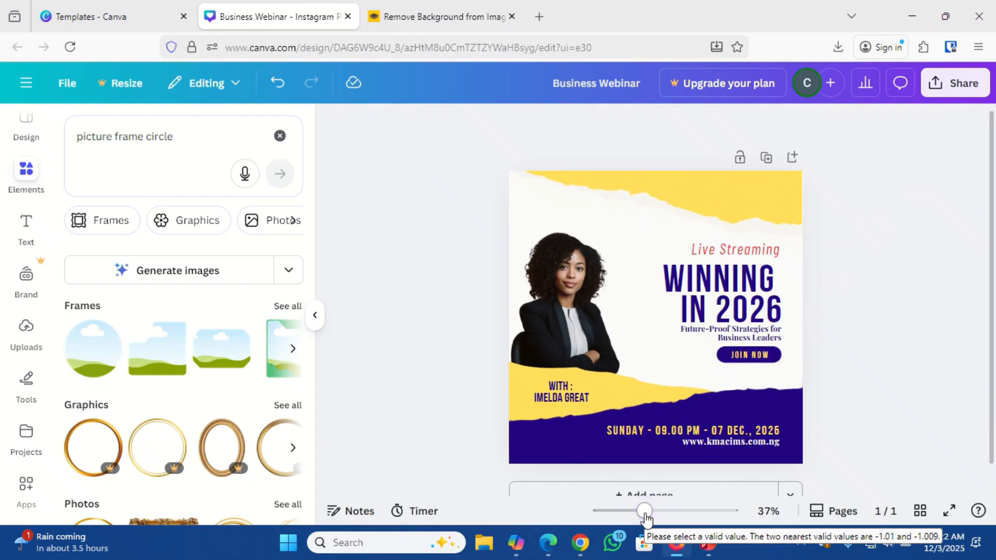
Enlarge the rotated torn-paper image behind the design.
left_click(748, 183)
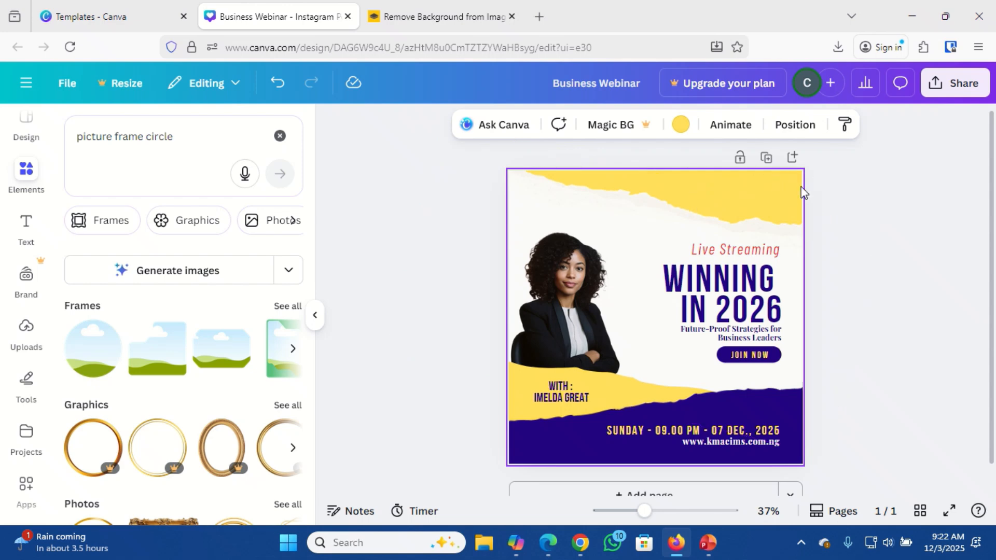
left_click(569, 178)
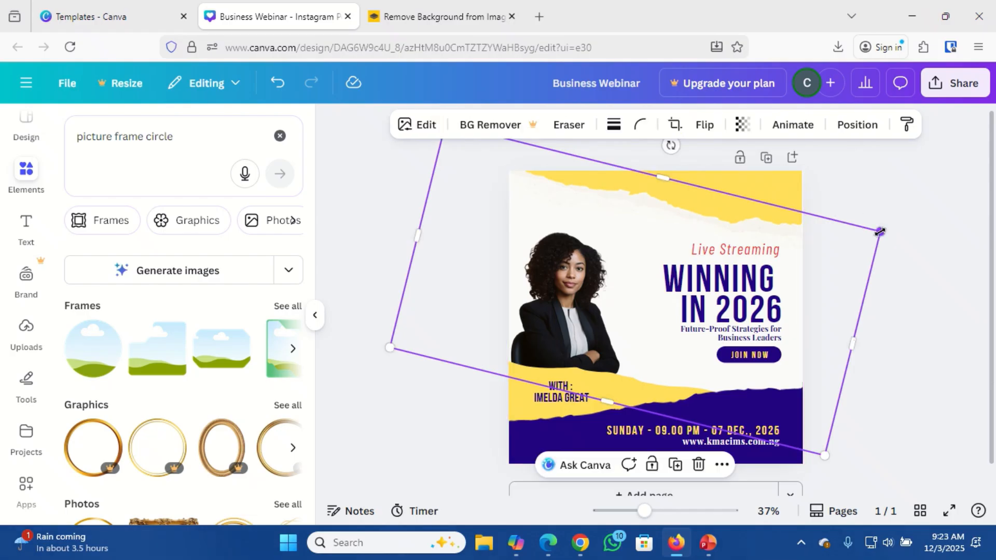
mouse_move(880, 232)
left_mouse_down()
mouse_move(853, 262)
mouse_move(877, 241)
left_mouse_up()
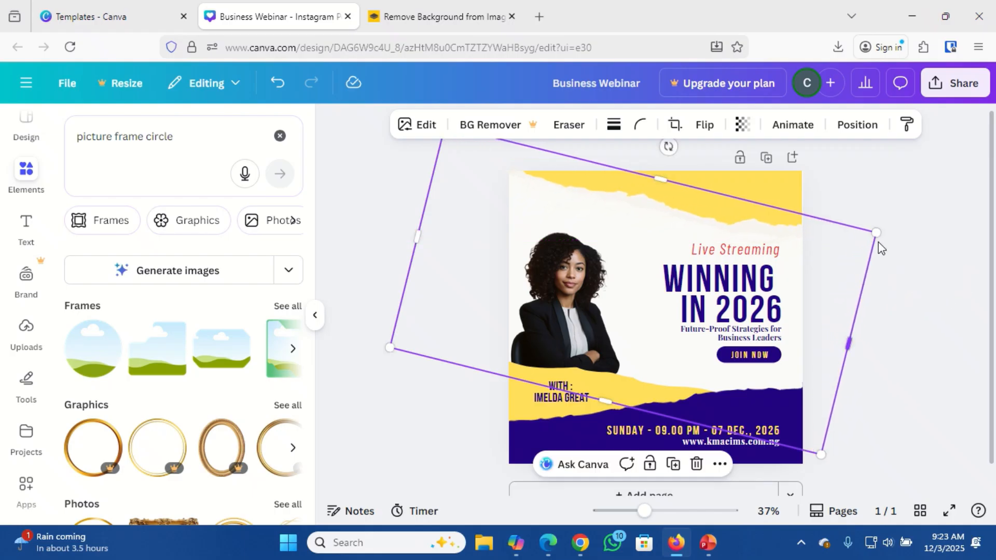
Recolour the yellow torn shape behind 'WITH' to the default solid orange swatch.
left_click(528, 411)
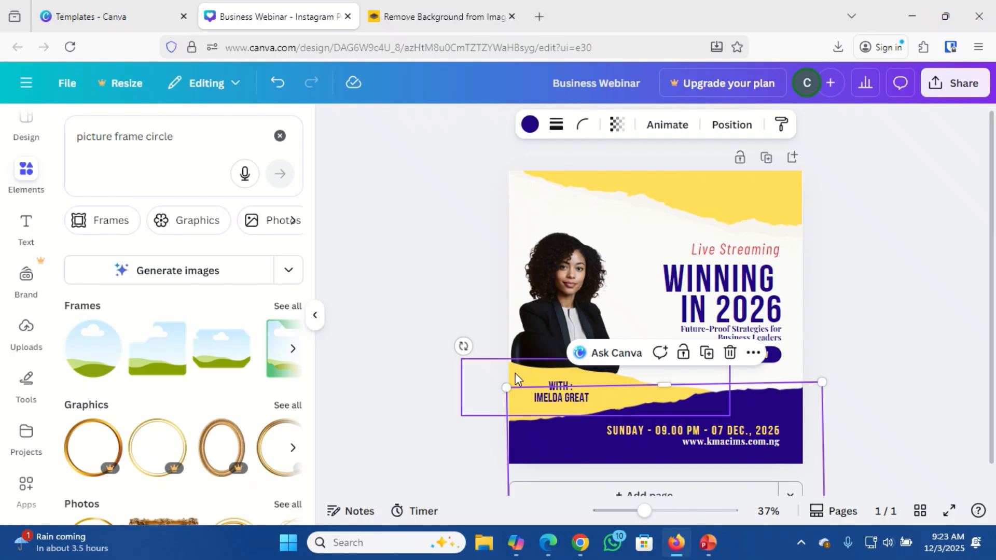
left_click(515, 378)
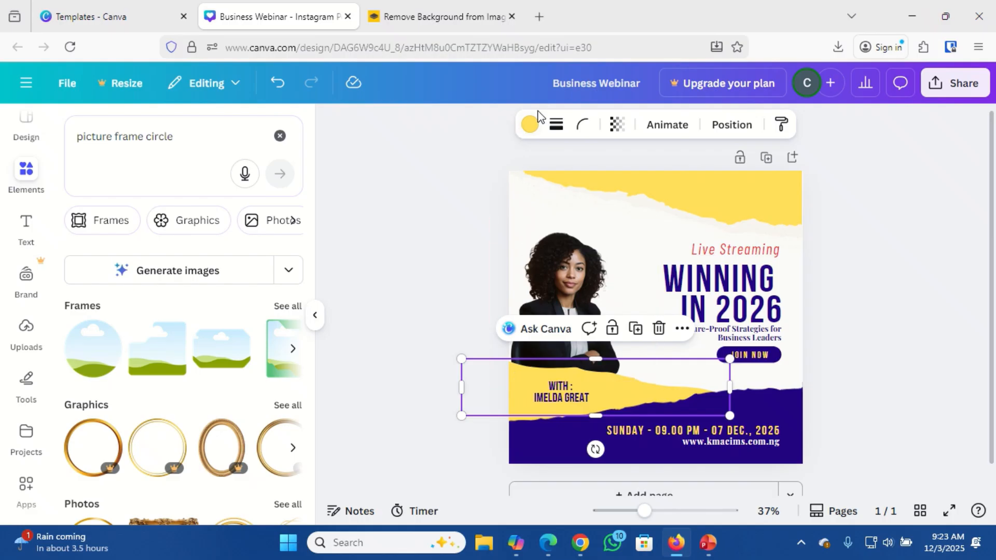
left_click(529, 128)
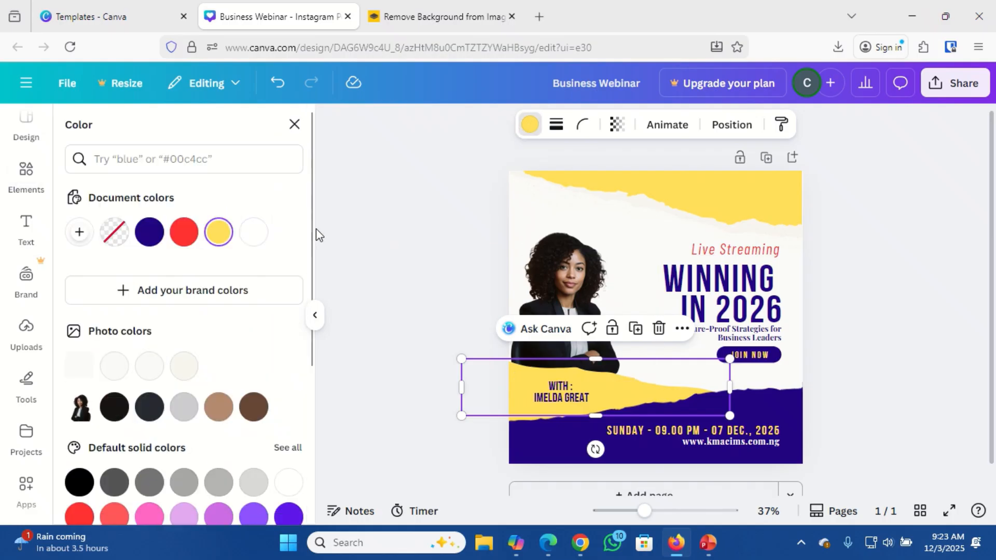
left_click_drag(312, 230, 318, 385)
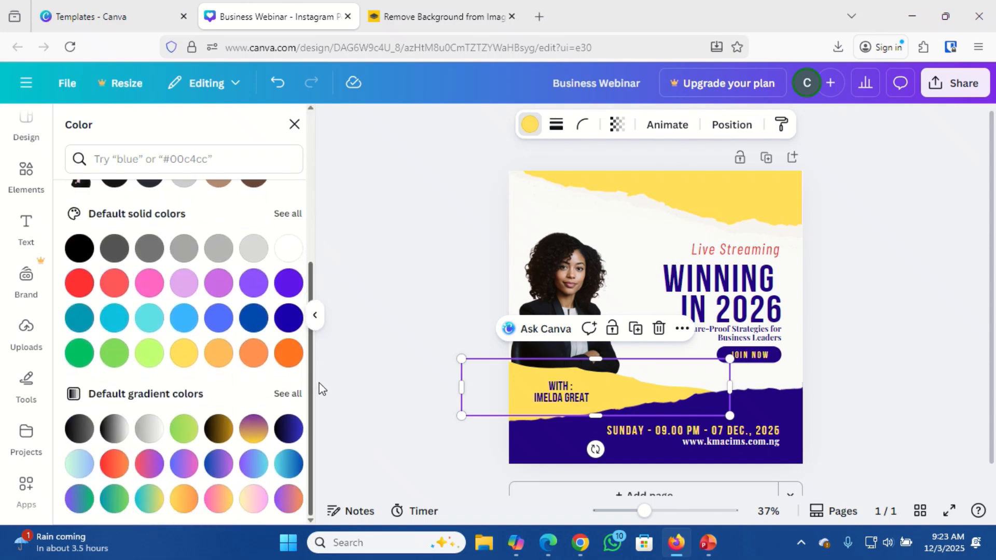
left_click(290, 362)
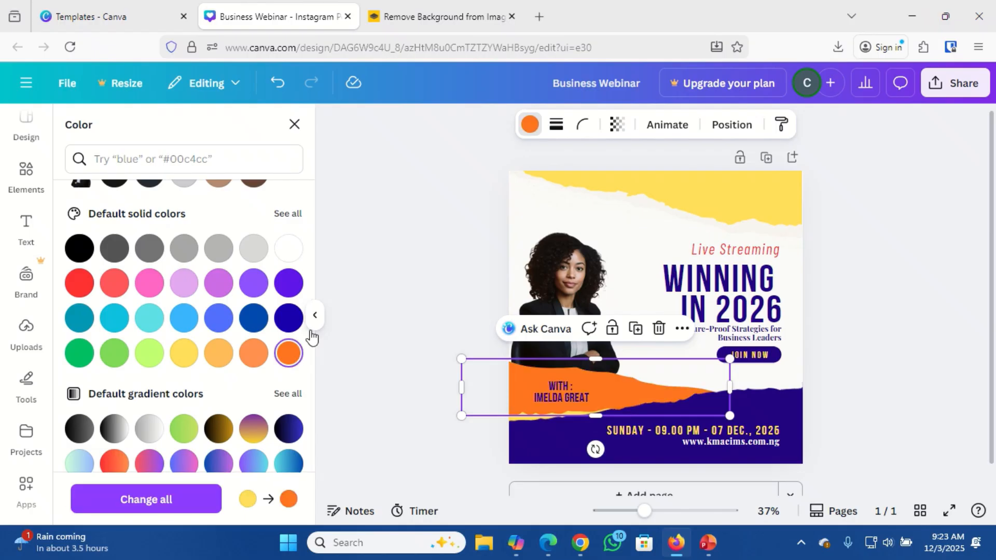
left_click(634, 218)
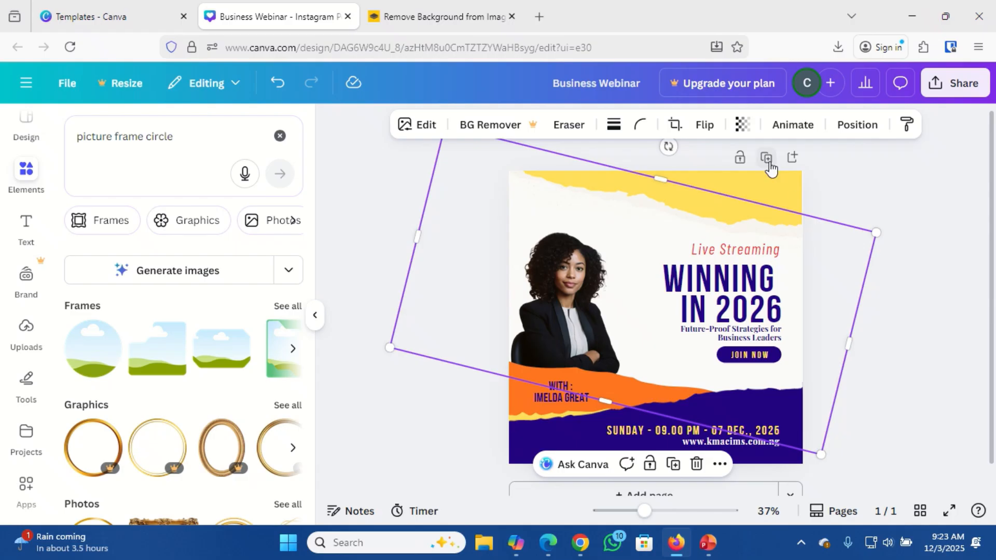
Drop the rotated torn-paper overlay's transparency from 41 to 0.
left_click(742, 125)
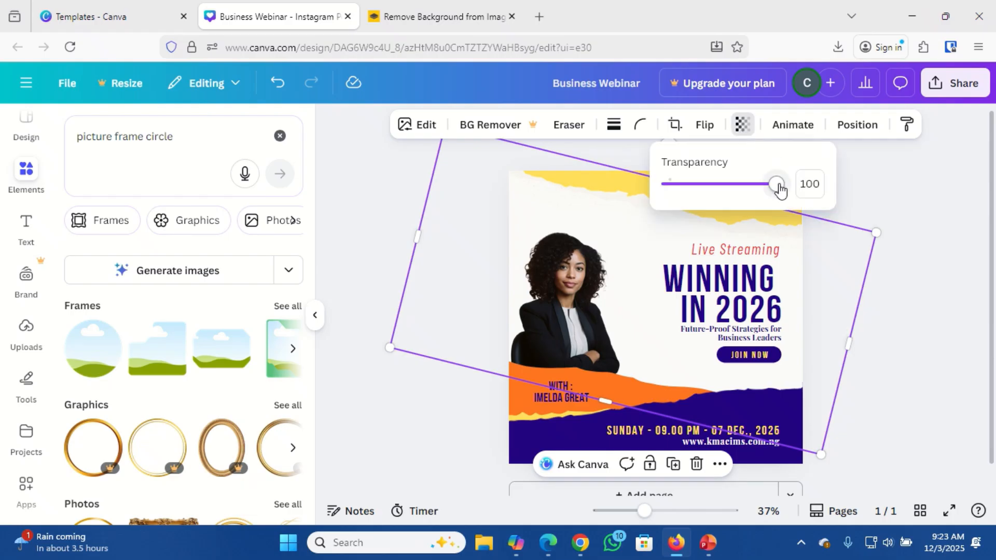
left_click_drag(777, 185, 665, 209)
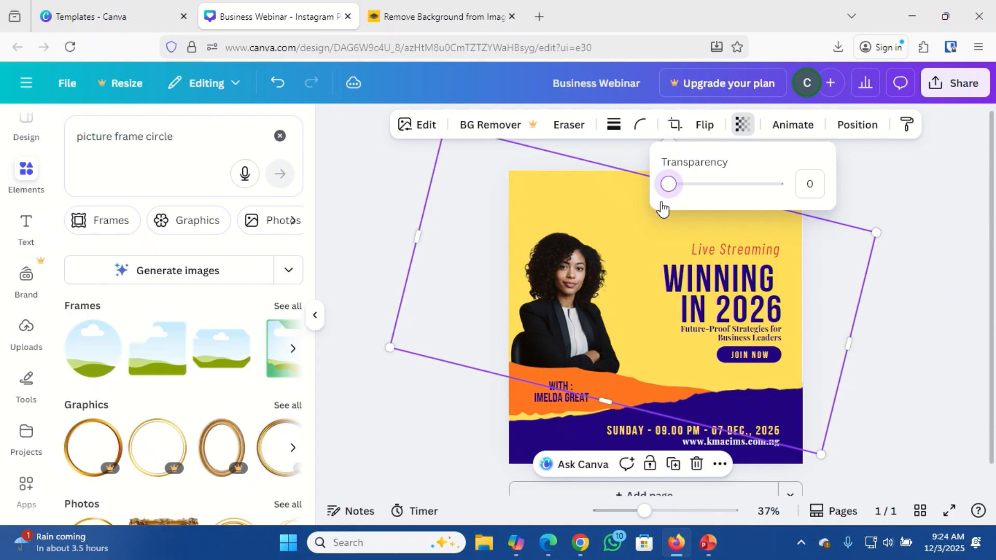
left_click(865, 196)
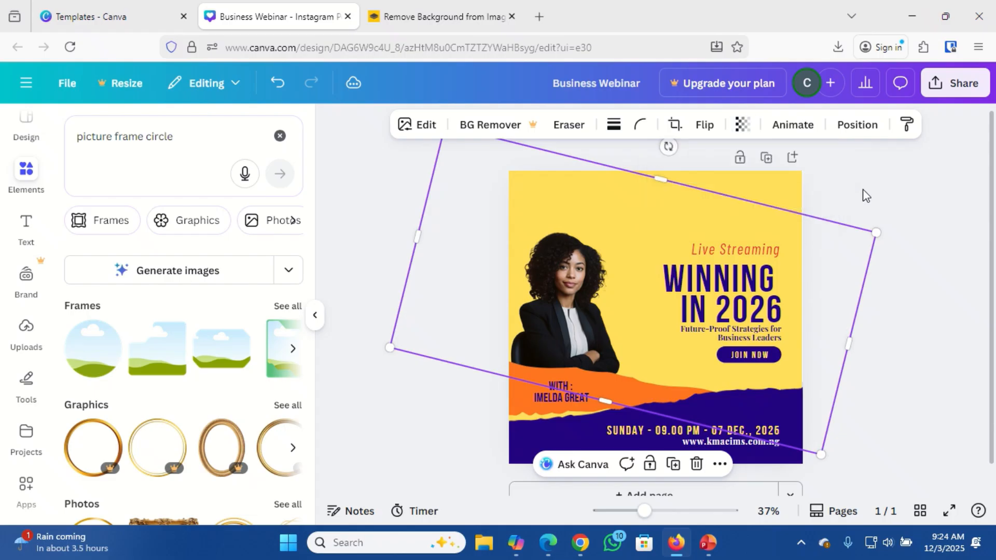
left_click(763, 196)
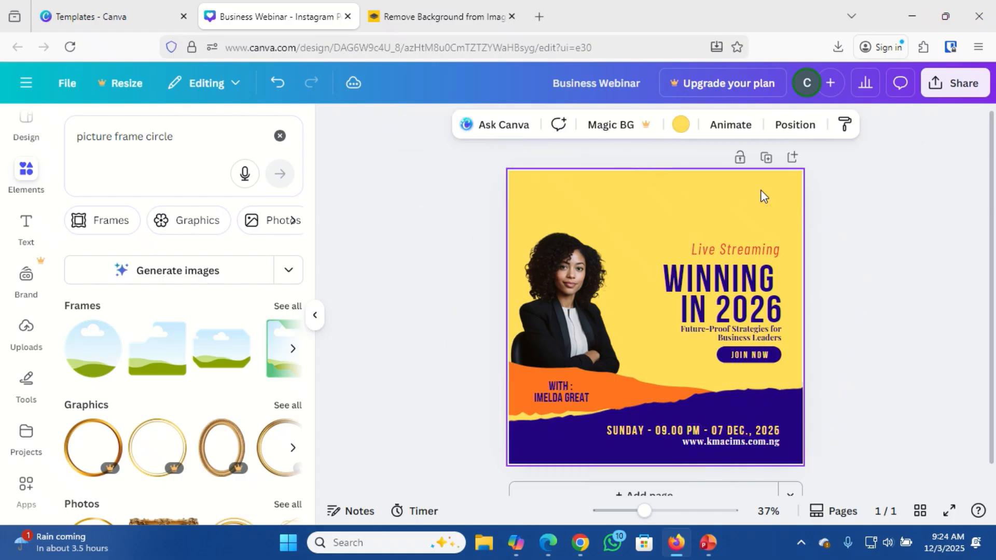
After trying green and black-gold options, apply the lime-green default gradient to the page background.
left_click(681, 125)
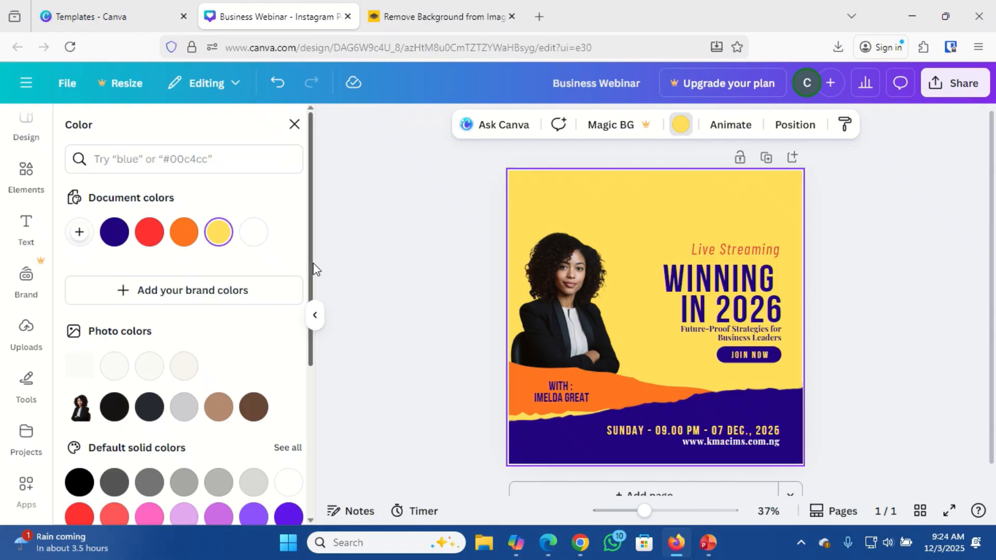
left_click_drag(313, 268, 313, 367)
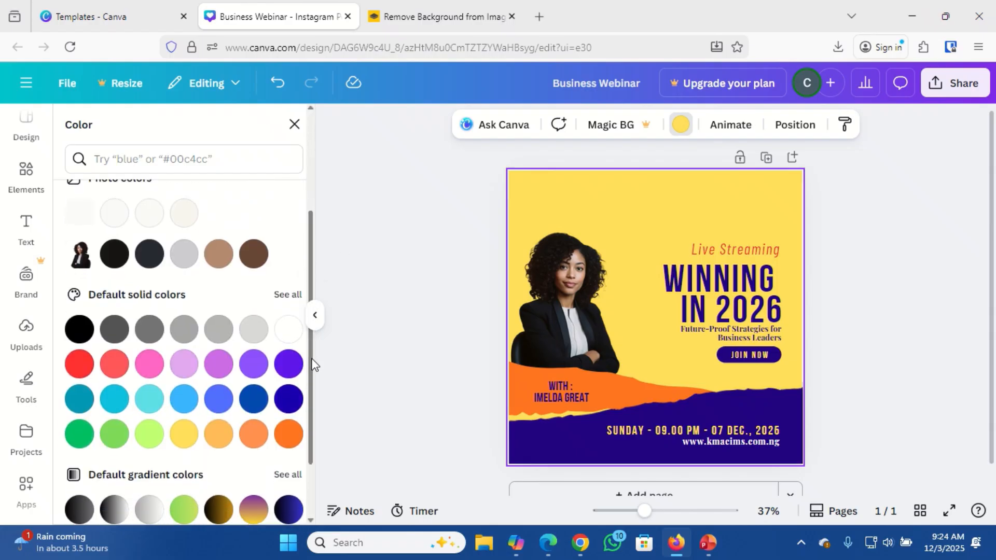
left_click(114, 435)
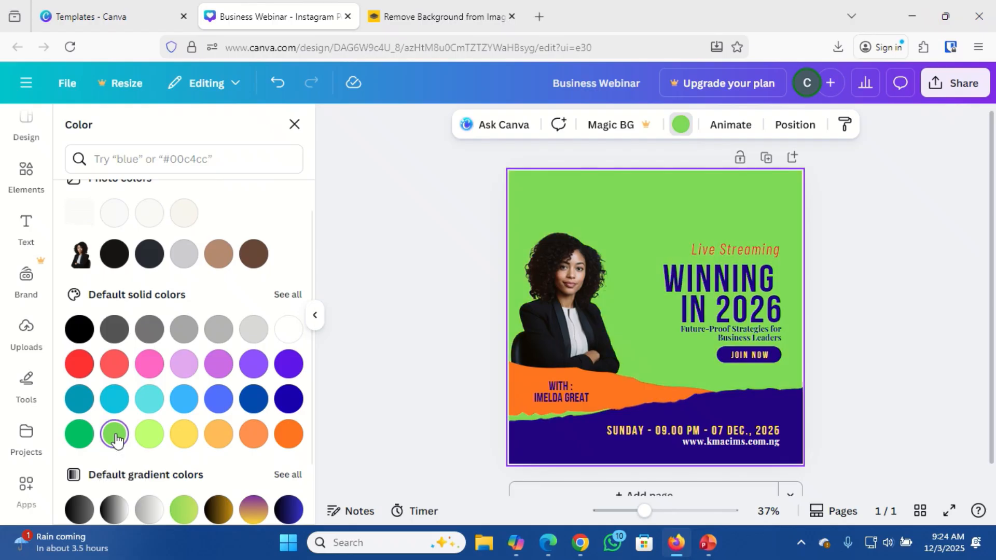
left_click(78, 435)
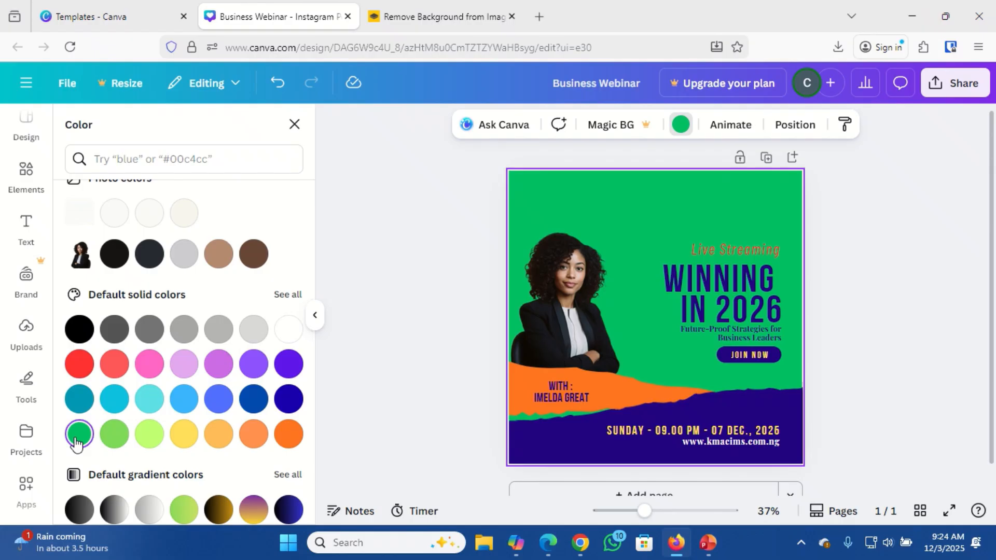
left_click(216, 510)
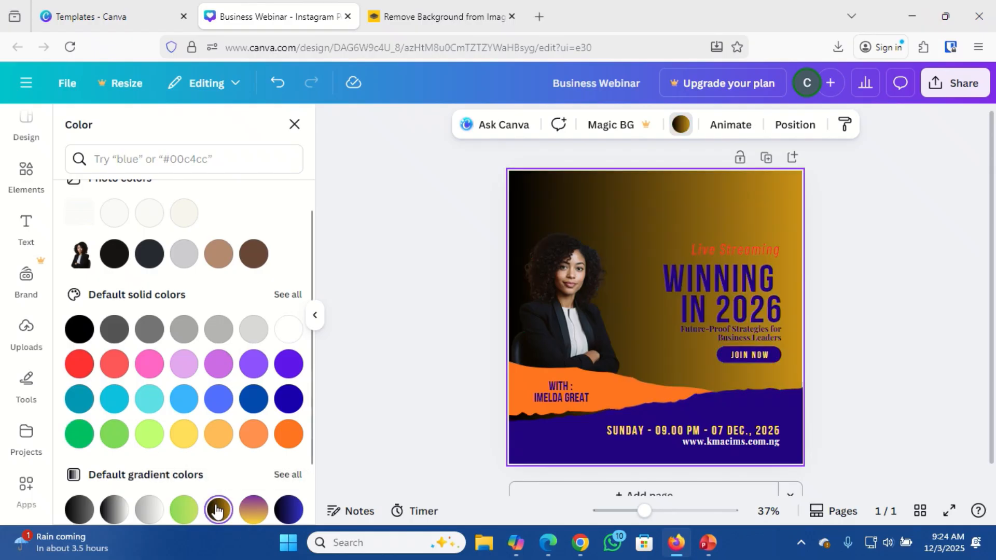
left_click(185, 510)
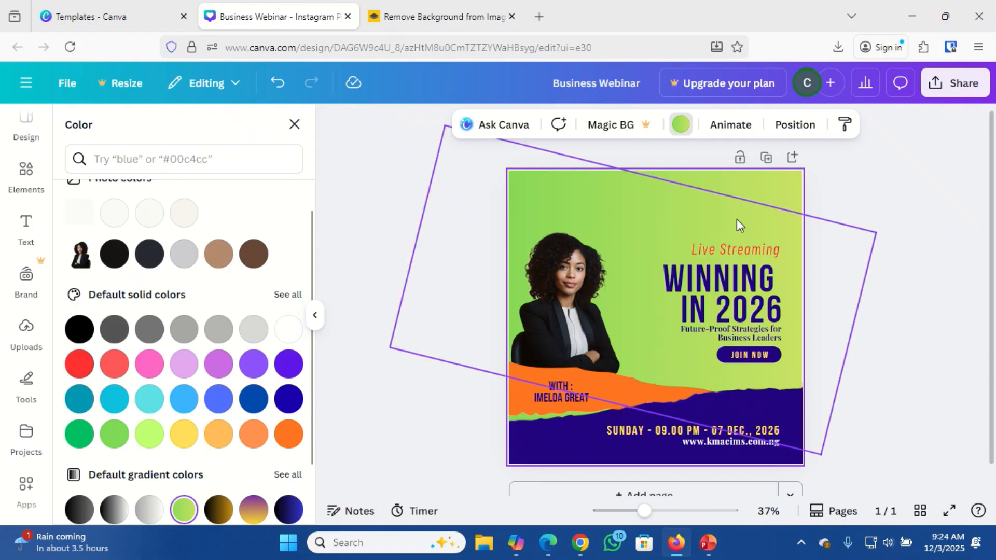
Set the torn-paper overlay's transparency to 50 so pale torn edges show over the gradient.
left_click(769, 228)
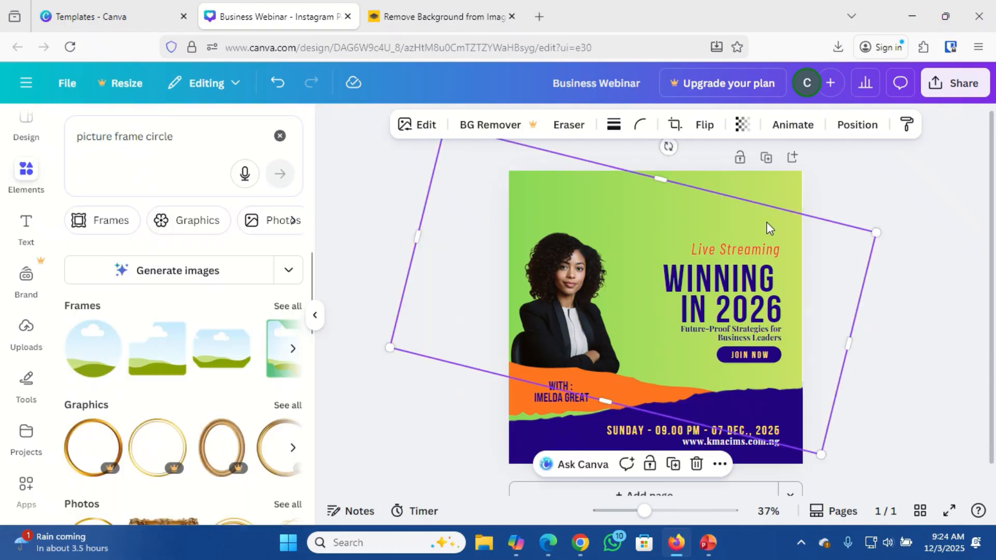
left_click(743, 125)
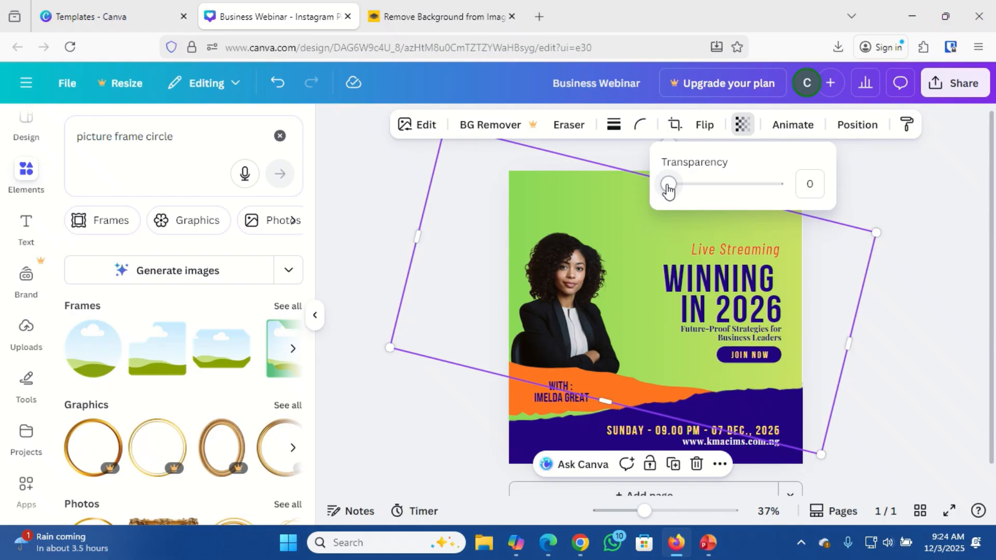
left_click_drag(668, 188, 724, 199)
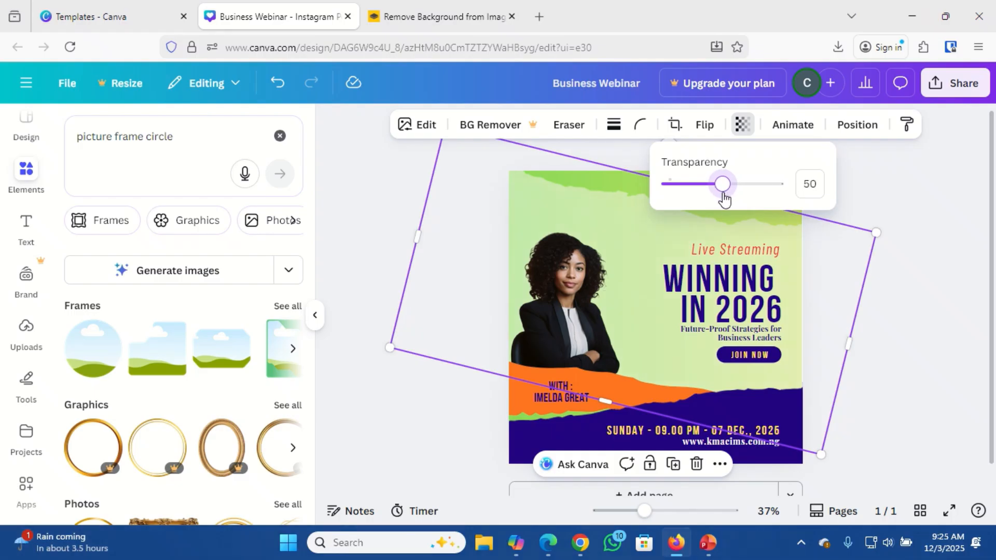
left_click(913, 229)
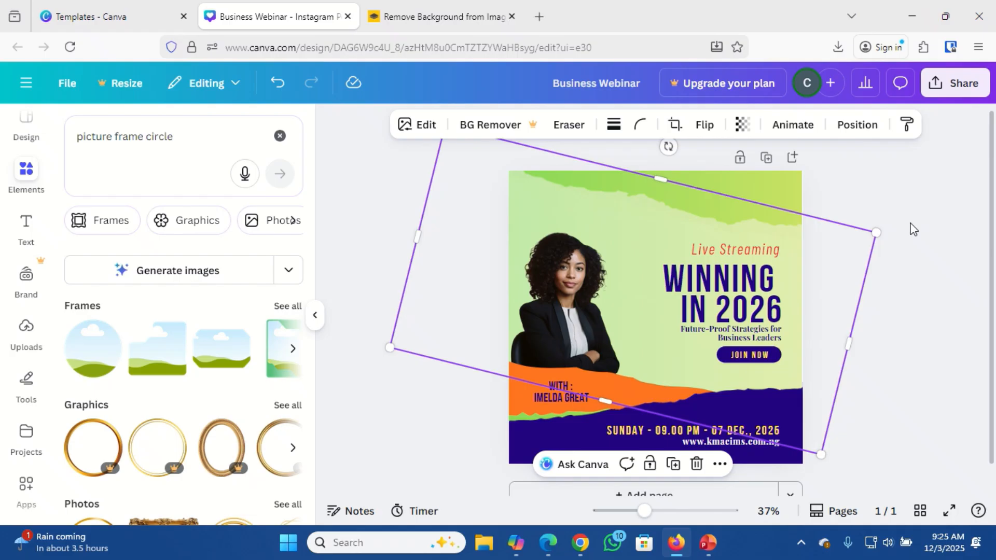
left_click(913, 229)
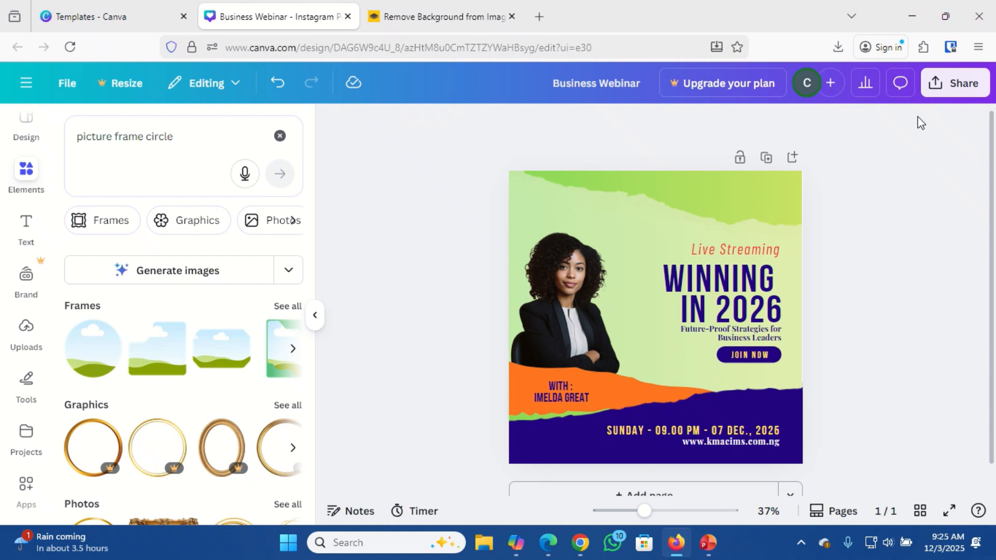
Download the webinar post as a 1,080 × 1,080 PNG through Share > Download.
left_click(938, 94)
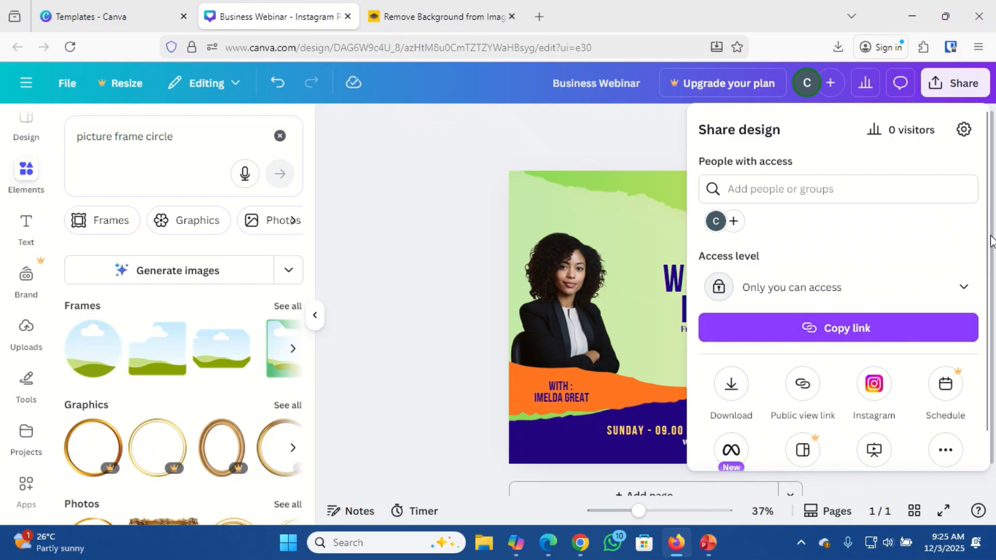
scroll(987, 244, "down", 1)
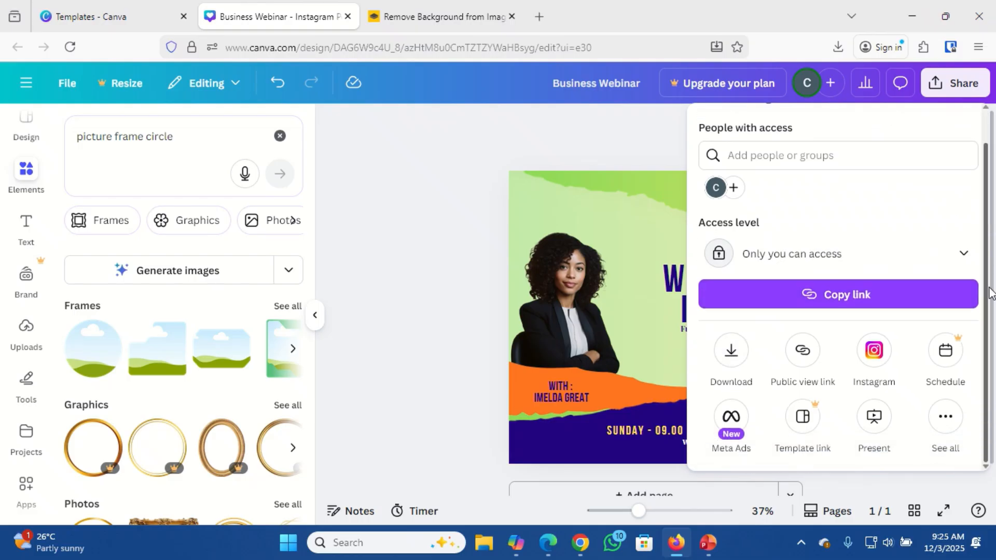
left_click(732, 358)
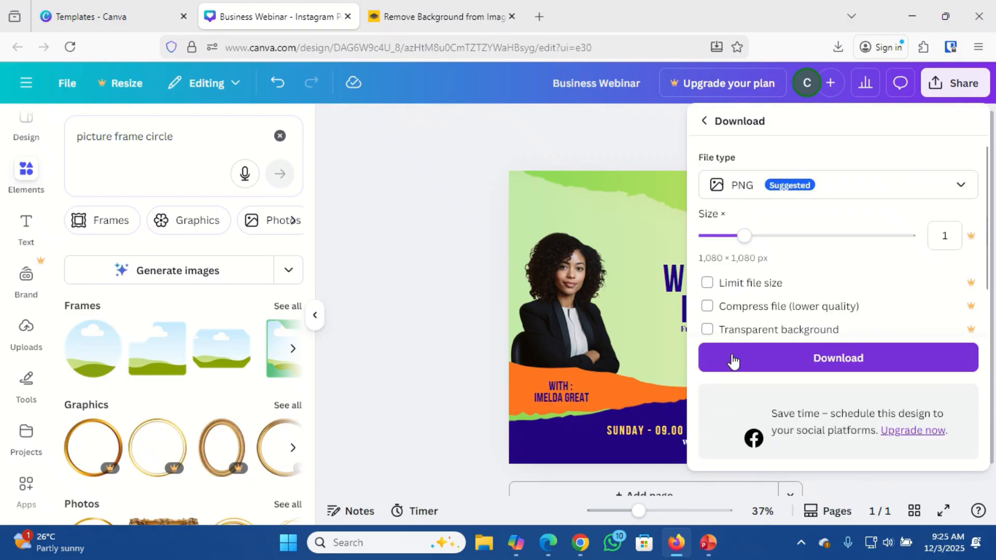
left_click(961, 187)
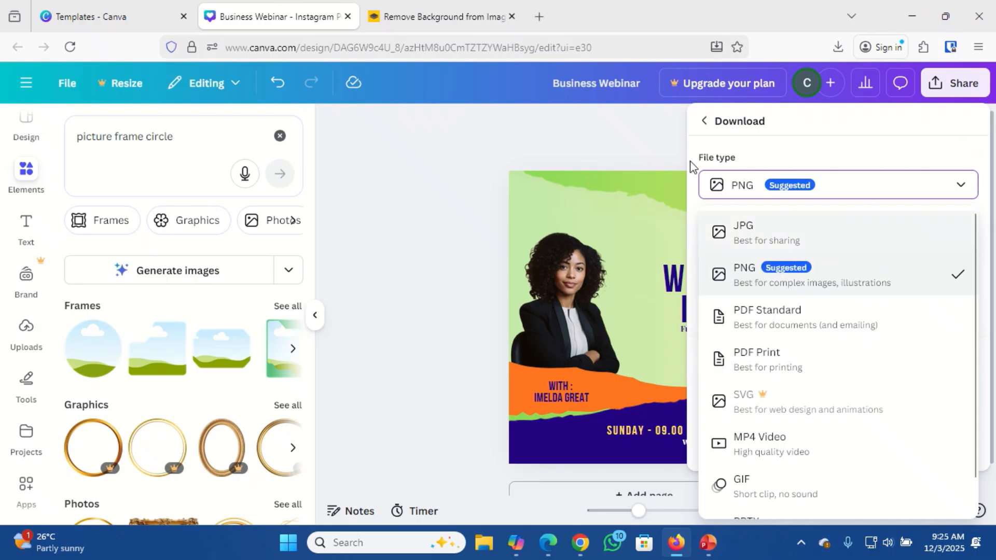
left_click(645, 151)
left_click(644, 150)
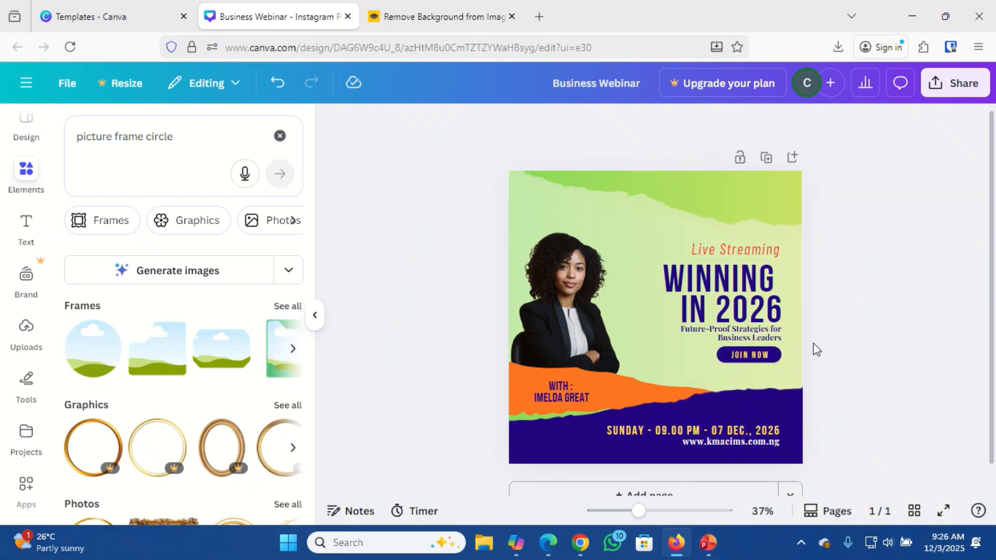
left_click(937, 87)
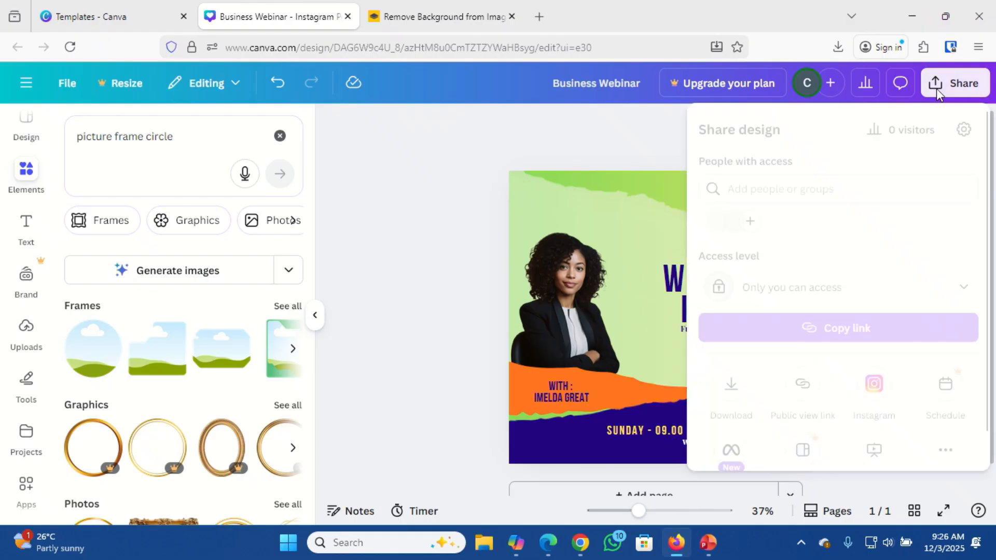
left_click(733, 389)
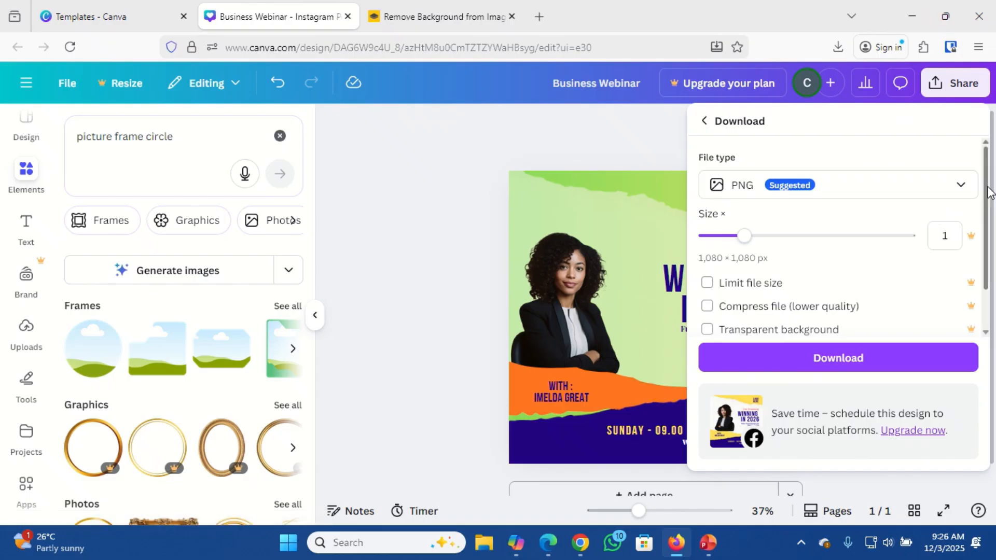
scroll(988, 192, "down", 1)
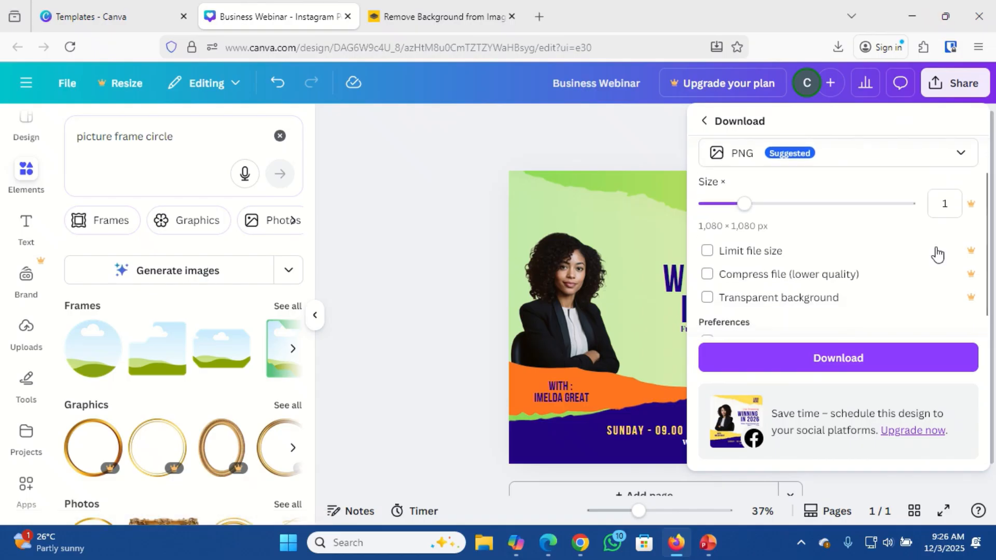
left_click(844, 360)
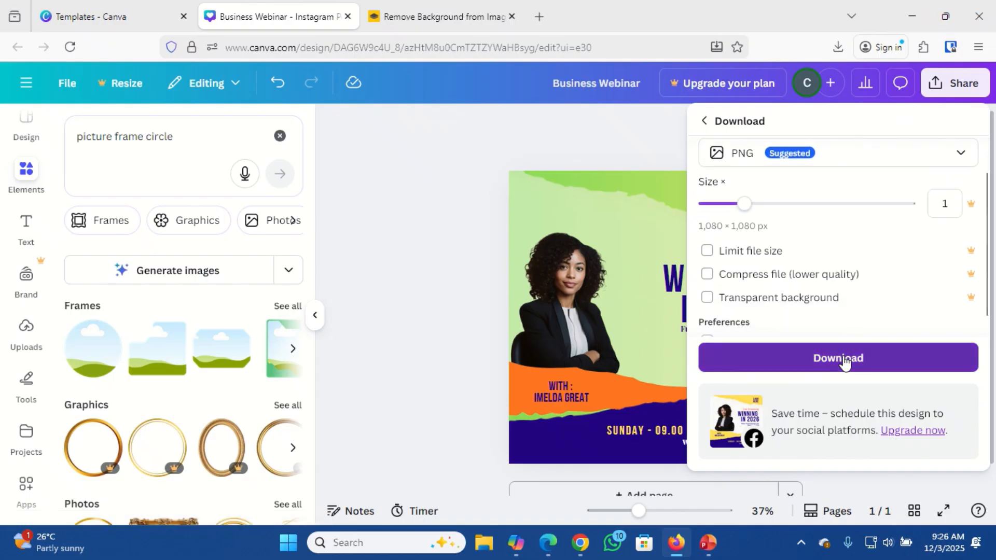
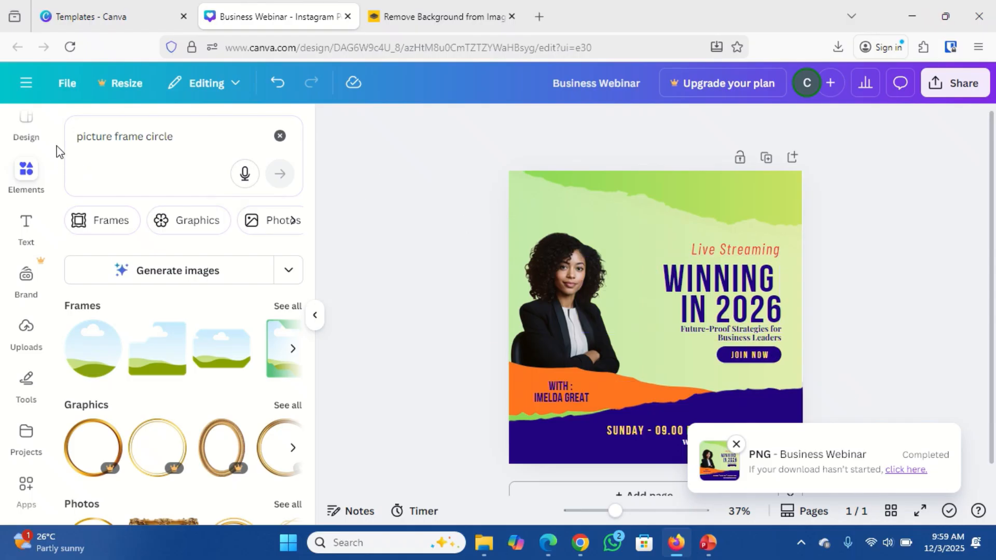
Rename the webinar post design from 'Business Webinar' to 'Winning in 2026'.
left_click(27, 85)
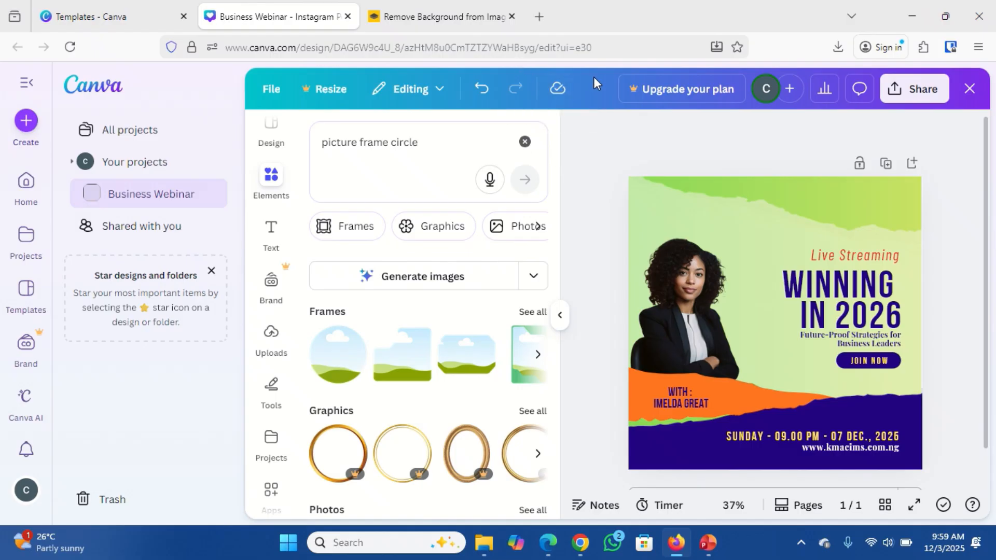
left_click(745, 265)
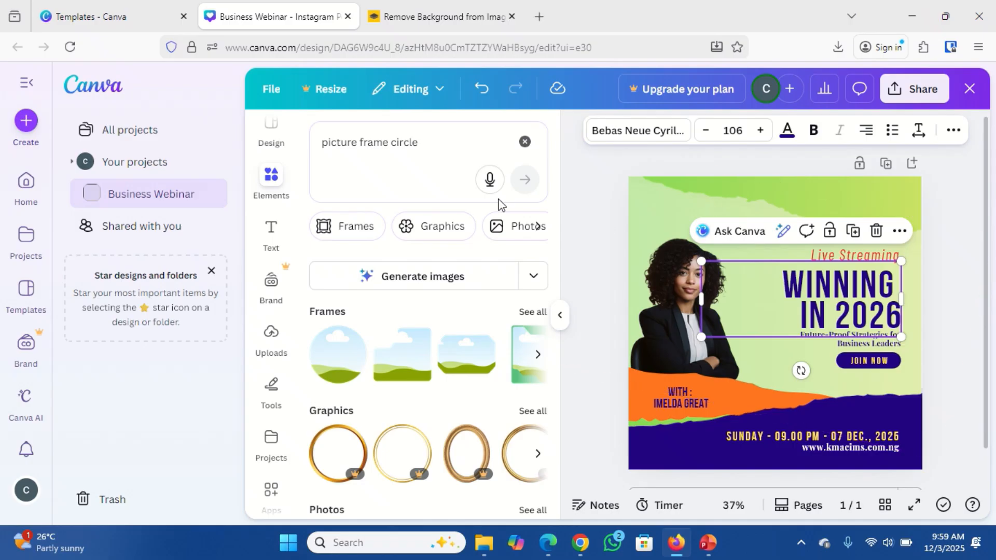
left_click(269, 89)
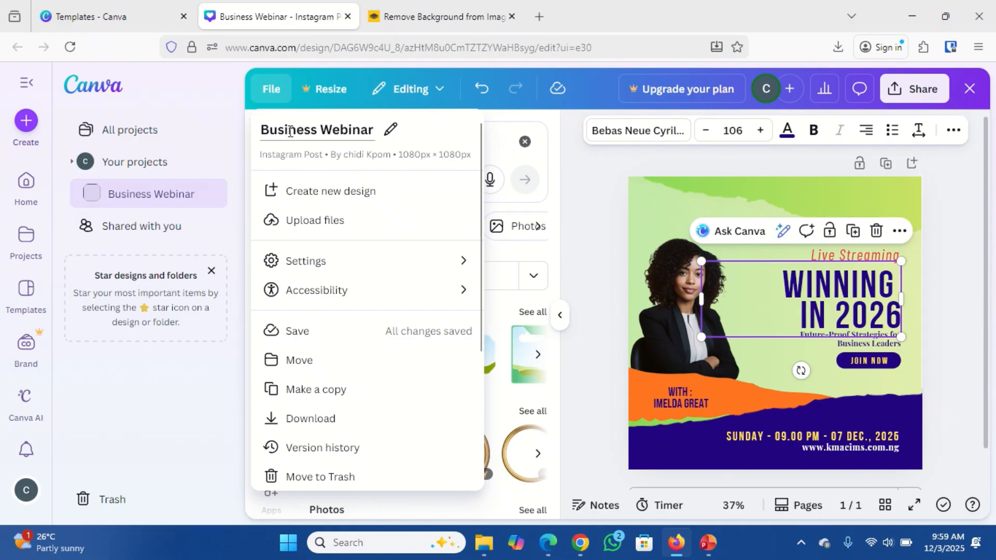
double_click(359, 134)
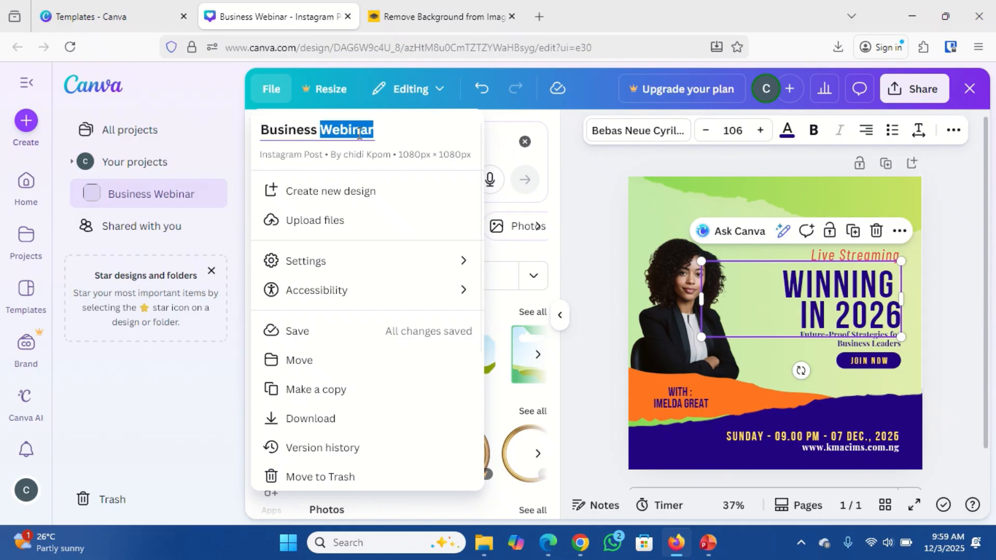
double_click(289, 128)
triple_click(288, 129)
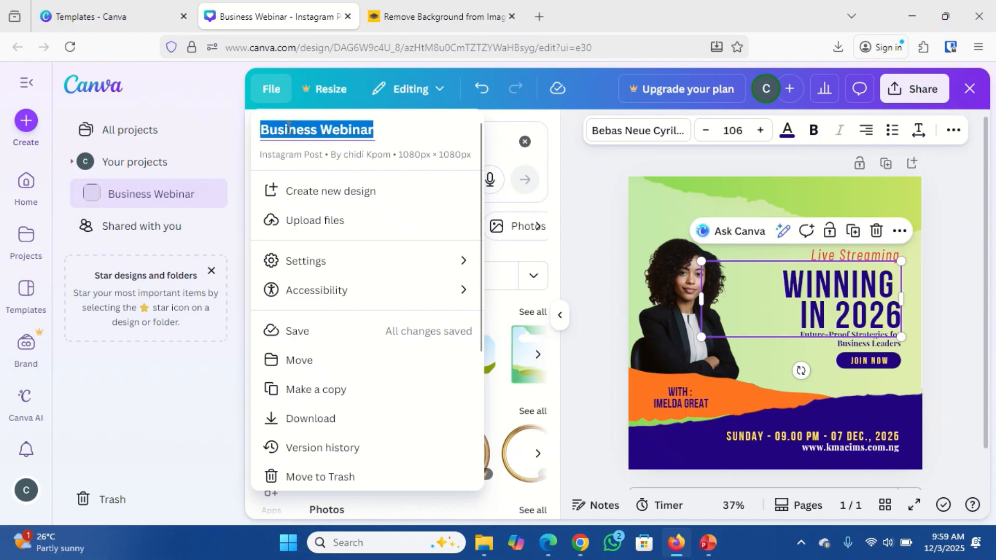
type("W")
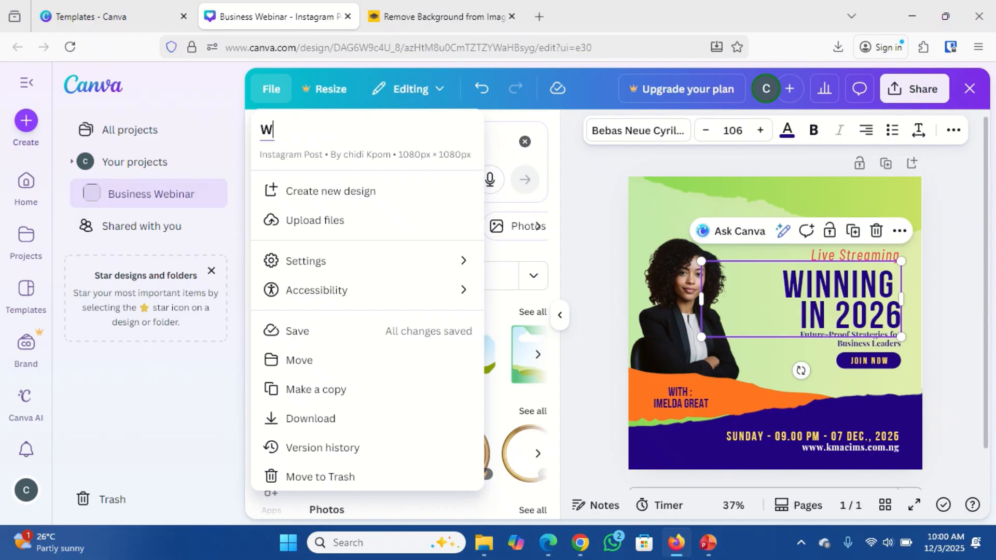
type("inning in ")
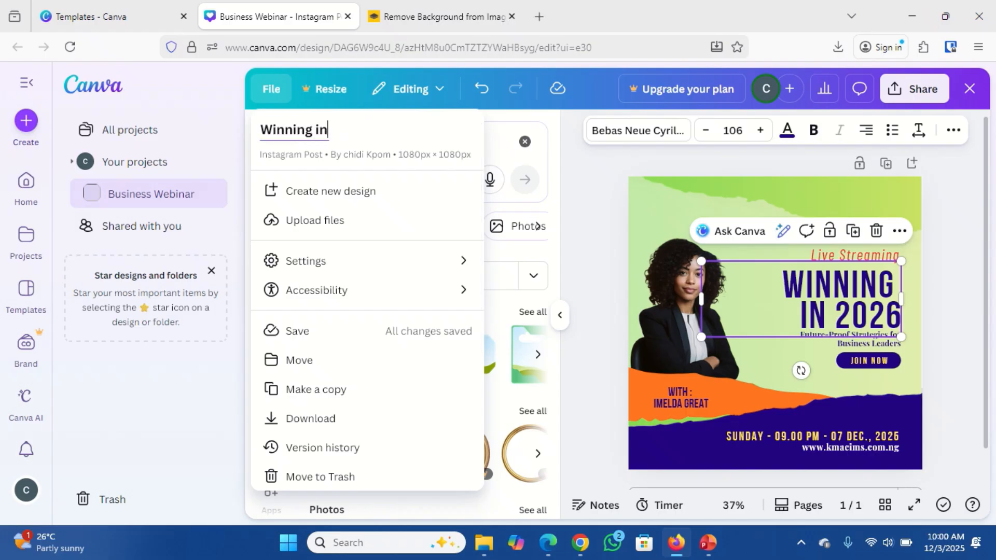
type("2026")
key("Return")
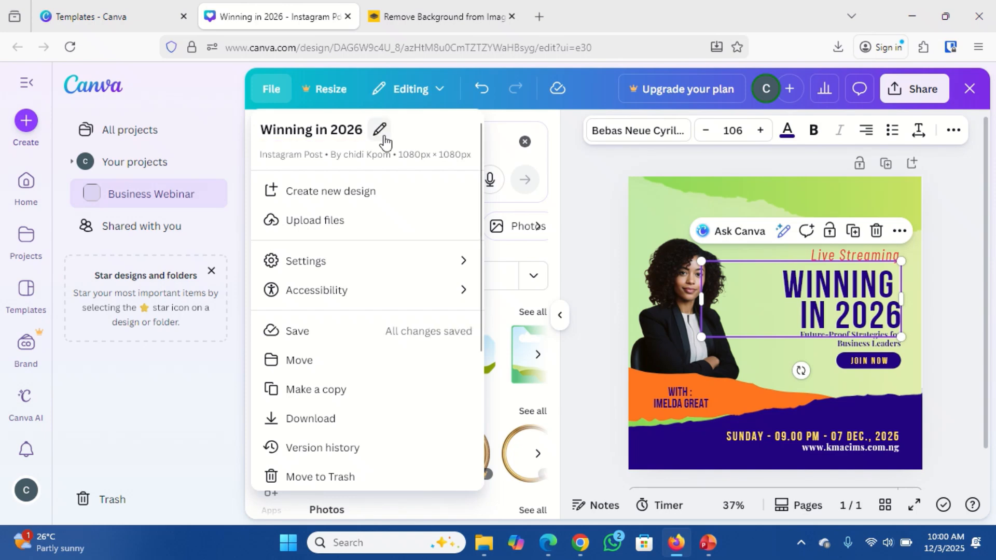
left_click(969, 93)
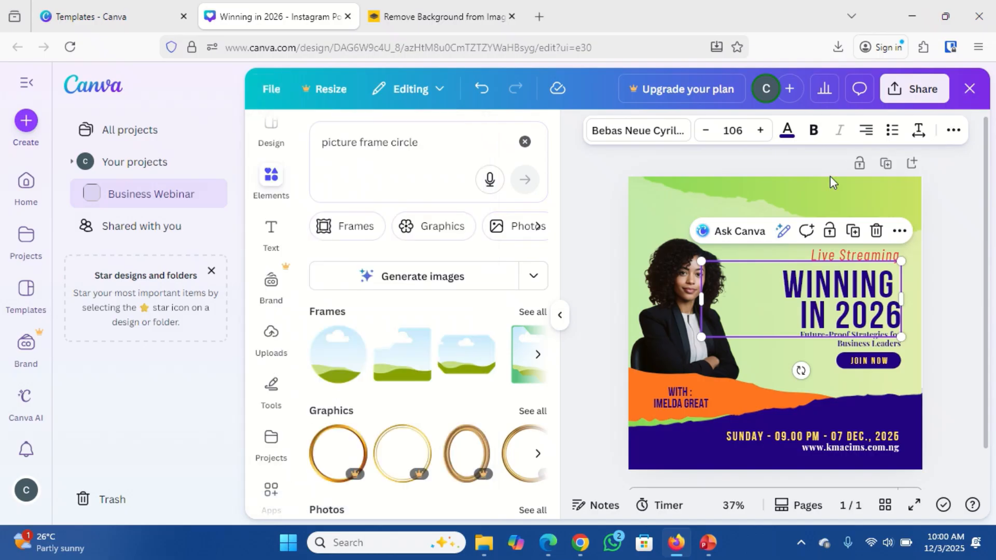
Close the Winning in 2026 design editor to return to Canva's Templates page.
left_click(969, 96)
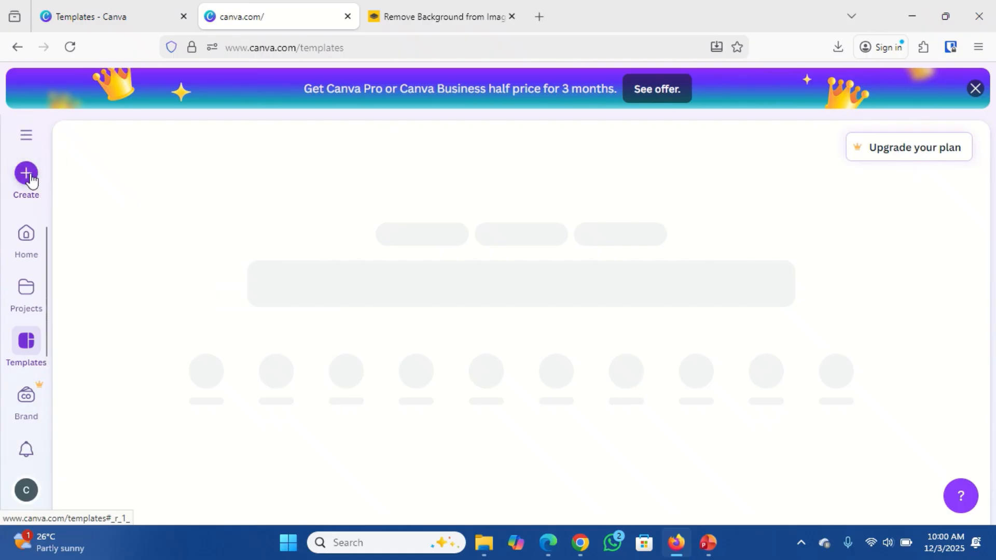
Create a blank 1584 × 396 px LinkedIn Background Photo design by searching 'linkedin'.
left_click(27, 174)
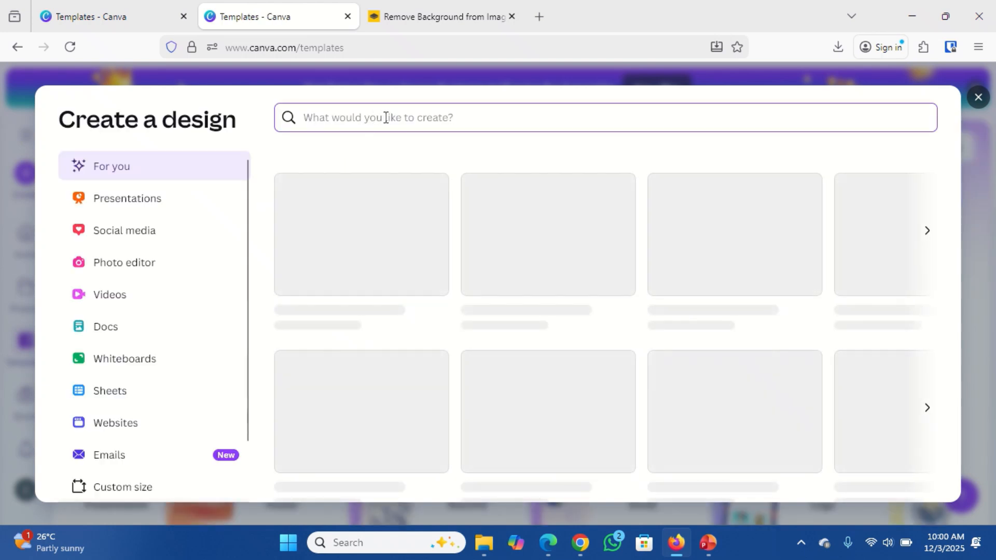
type("linked")
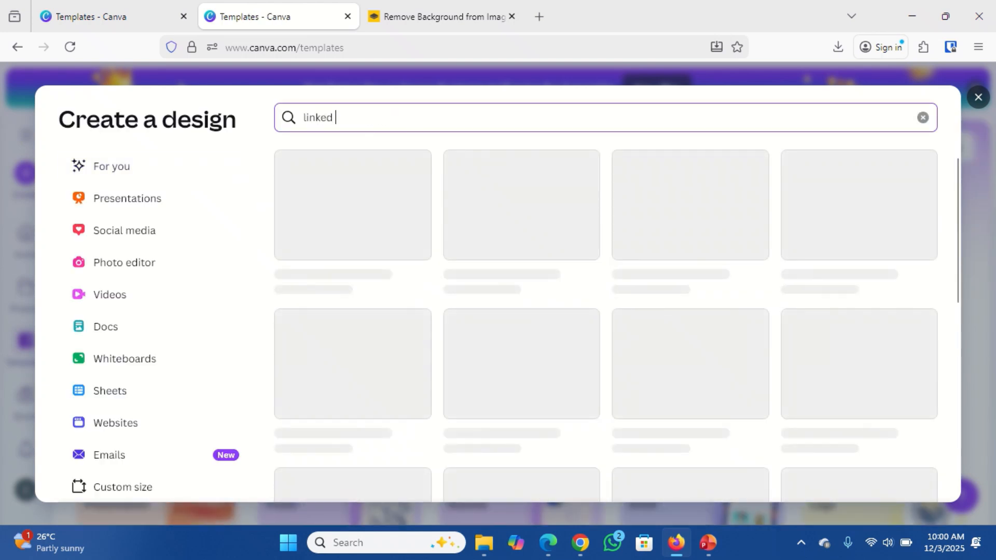
type("in")
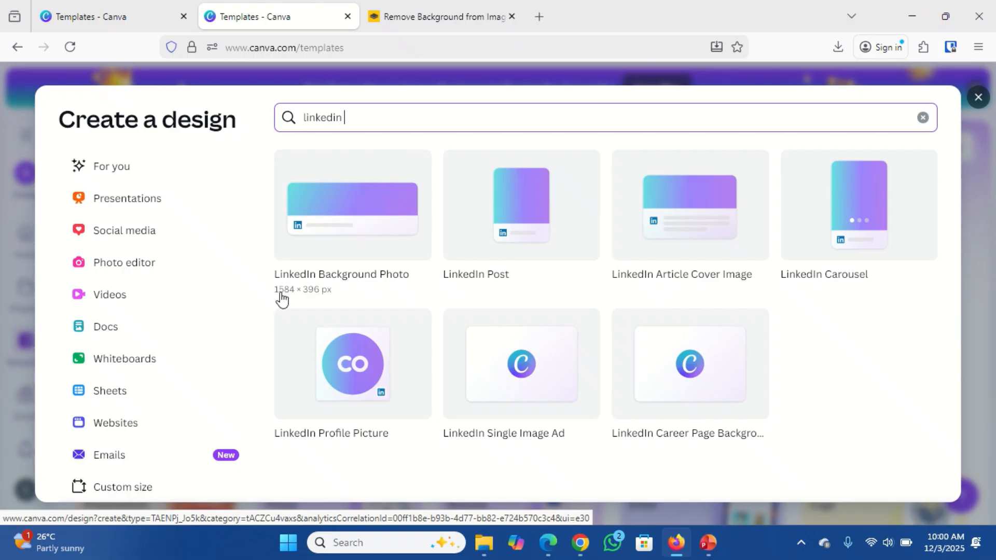
left_click(371, 220)
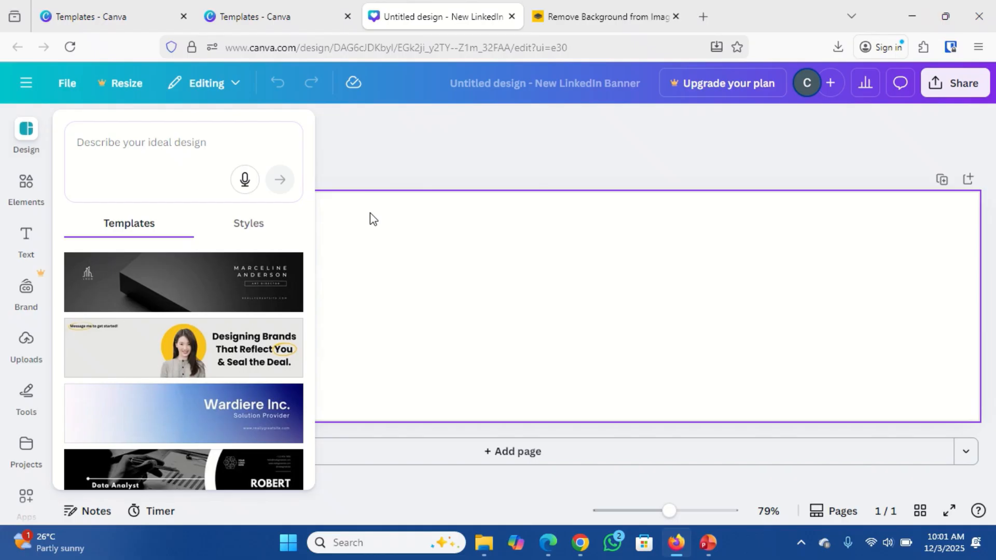
Close the template suggestions so the empty 1584 × 396 px banner fills the editor.
left_click(416, 253)
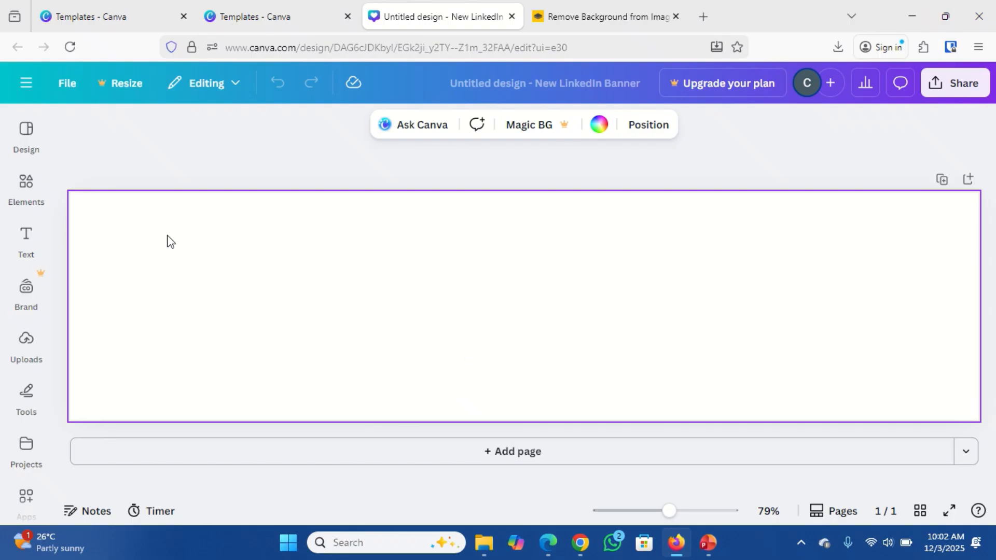
Title the blank banner 'LinkedIn Banner', trimming 'BG' from the typed 'LinkedIn BG Banner'.
left_click(26, 83)
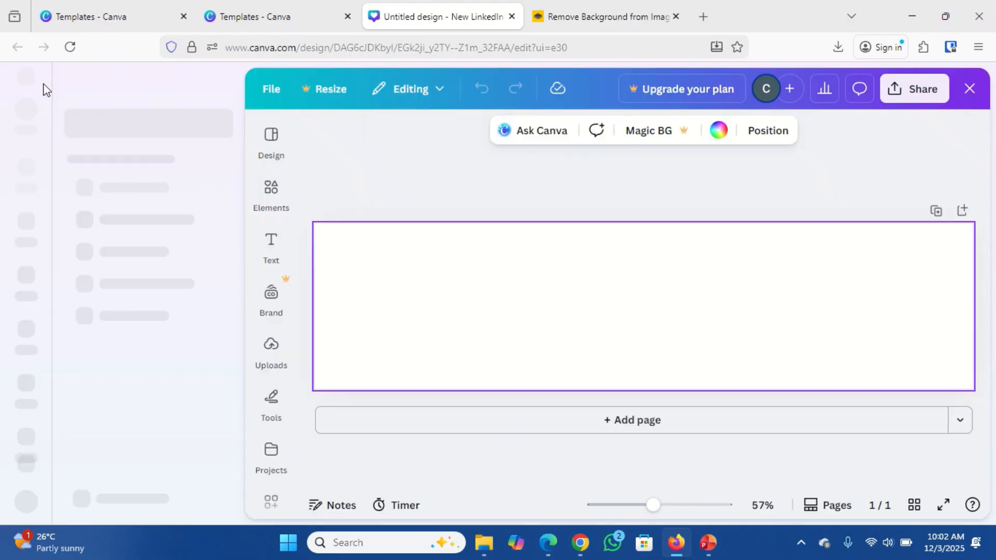
left_click(269, 95)
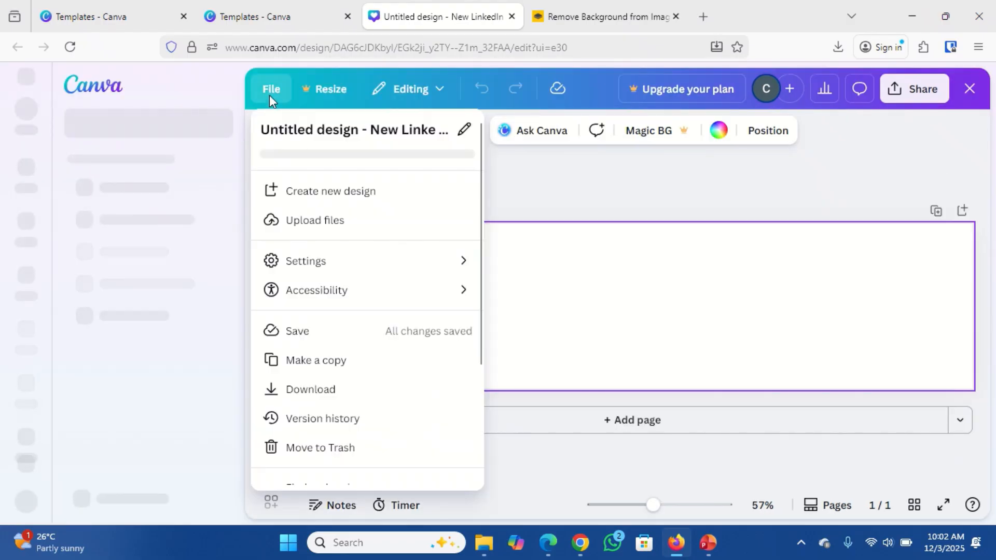
left_click(332, 131)
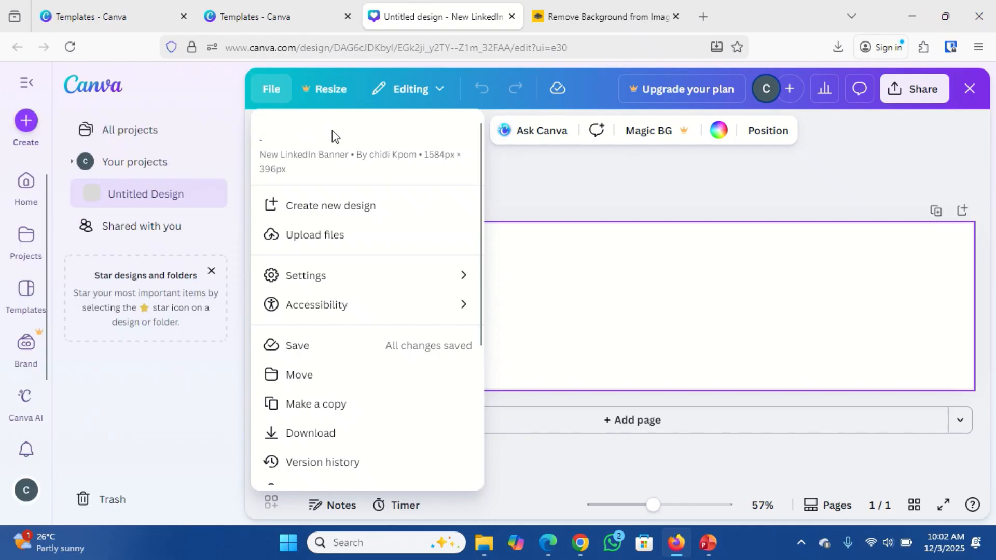
type("Link")
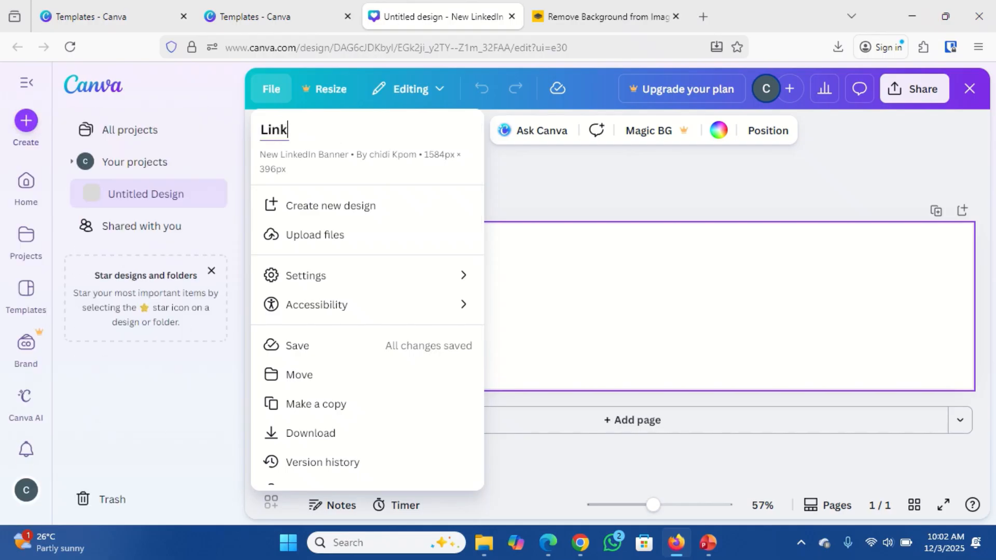
type("edIn BG")
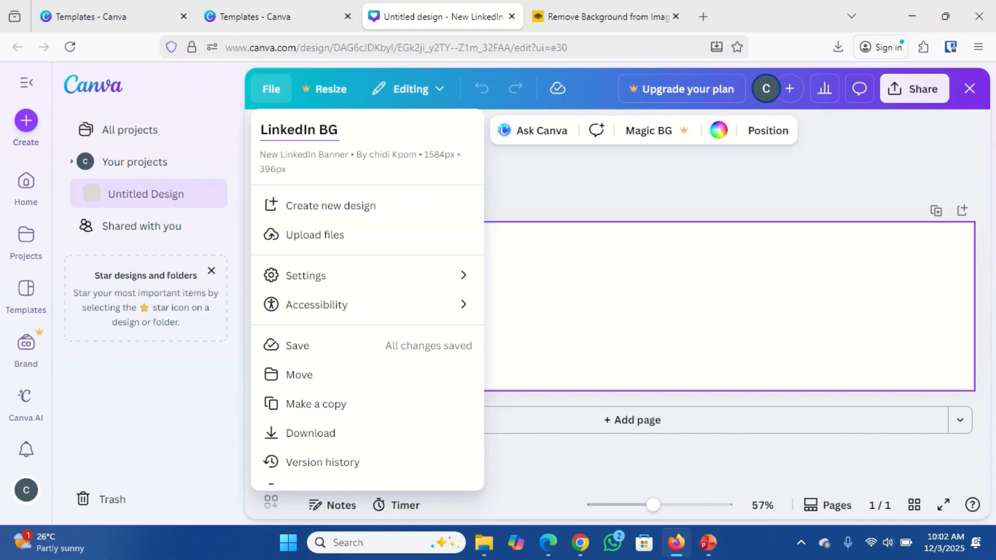
type(" Banner")
key("Left")
key("Left")
key("Left")
key("Left")
key("Left")
key("BackSpace")
key("BackSpace")
key("BackSpace")
key("Return")
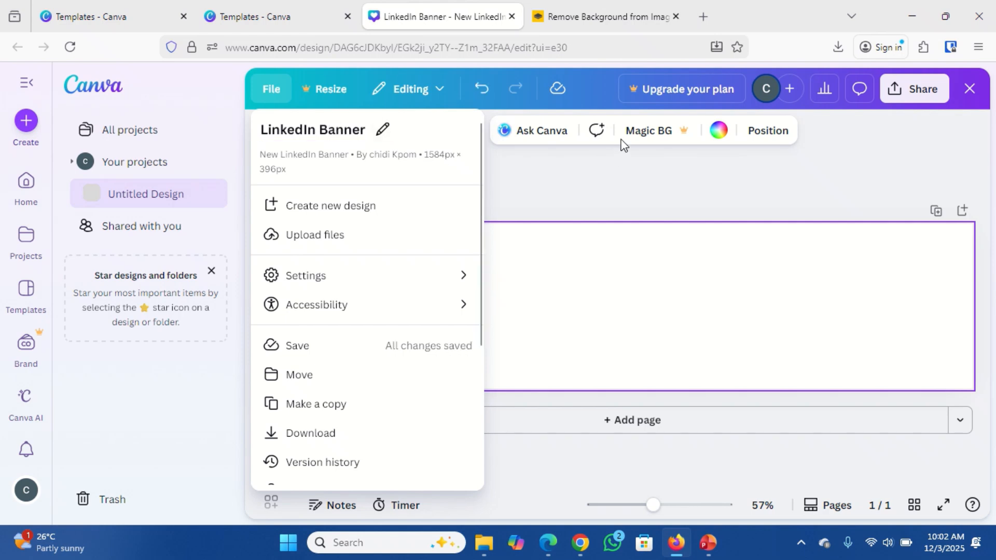
key("Escape")
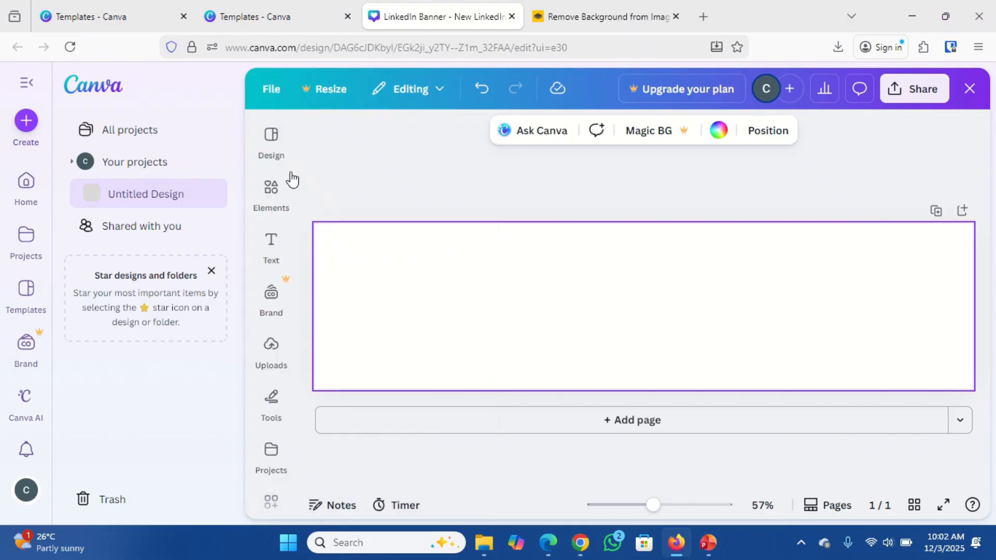
Show rulers and guides around the banner canvas, then briefly preview it full screen.
left_click(271, 98)
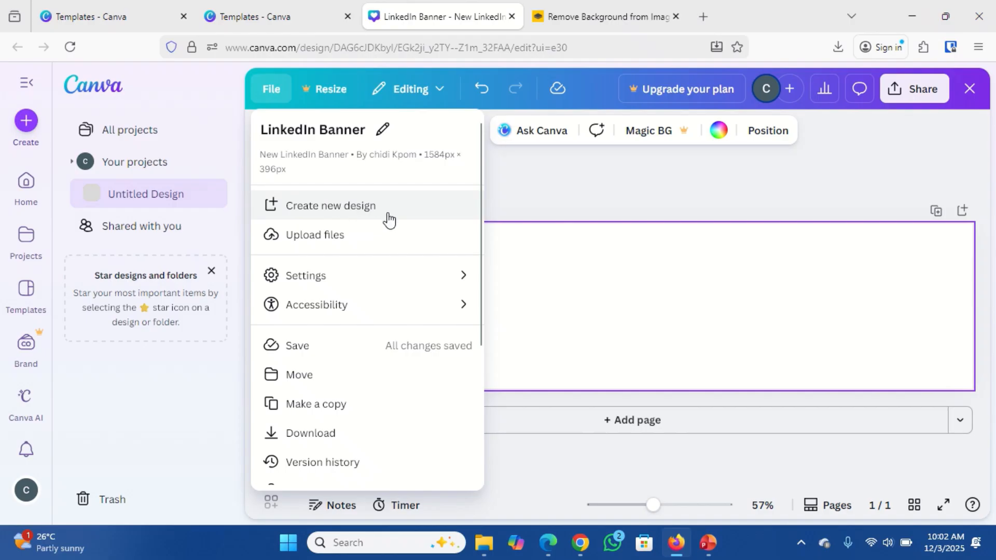
mouse_move(437, 282)
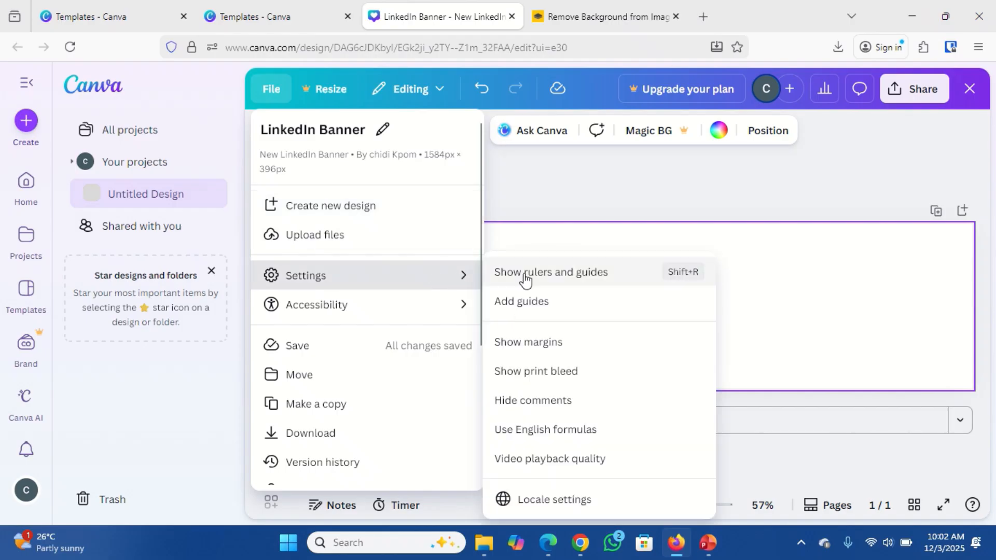
left_click(554, 276)
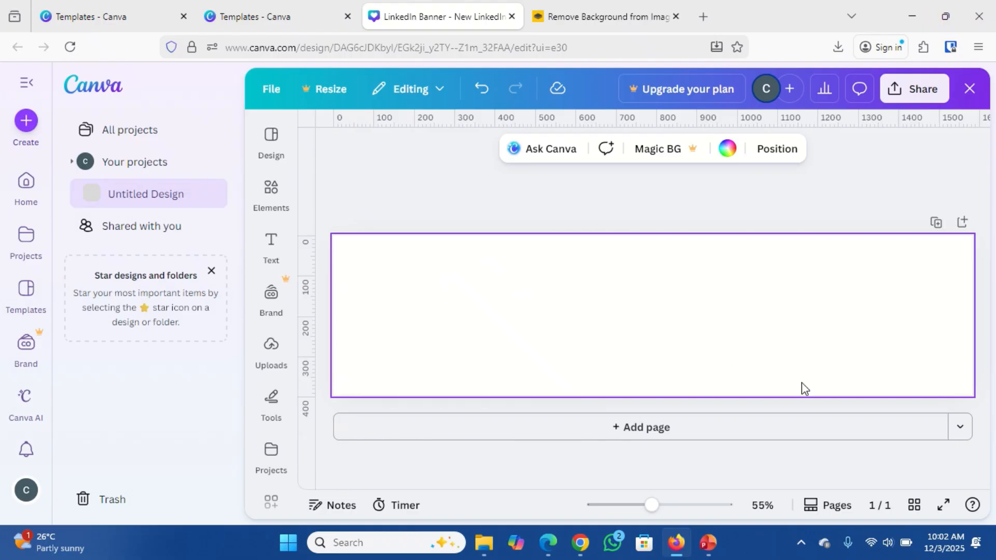
left_click(945, 505)
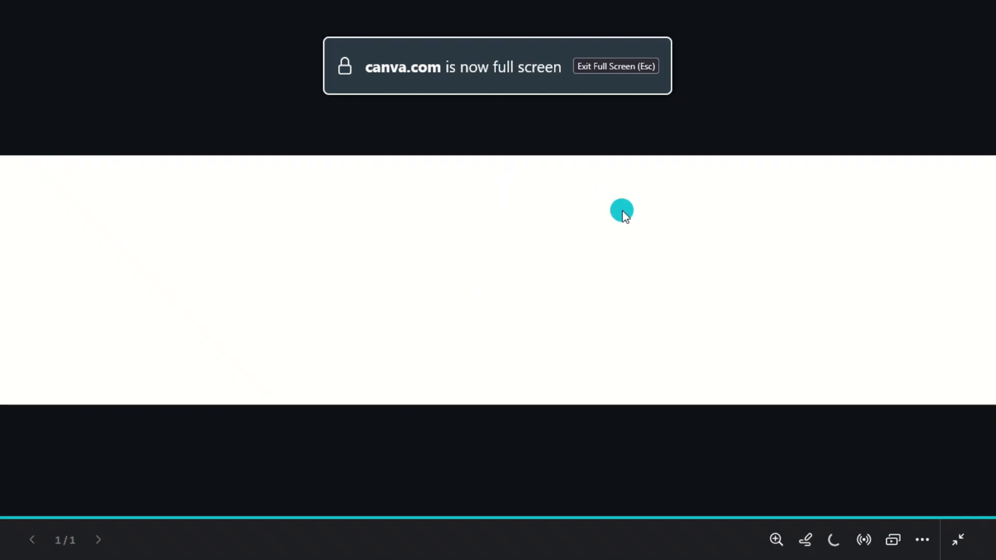
left_click(960, 541)
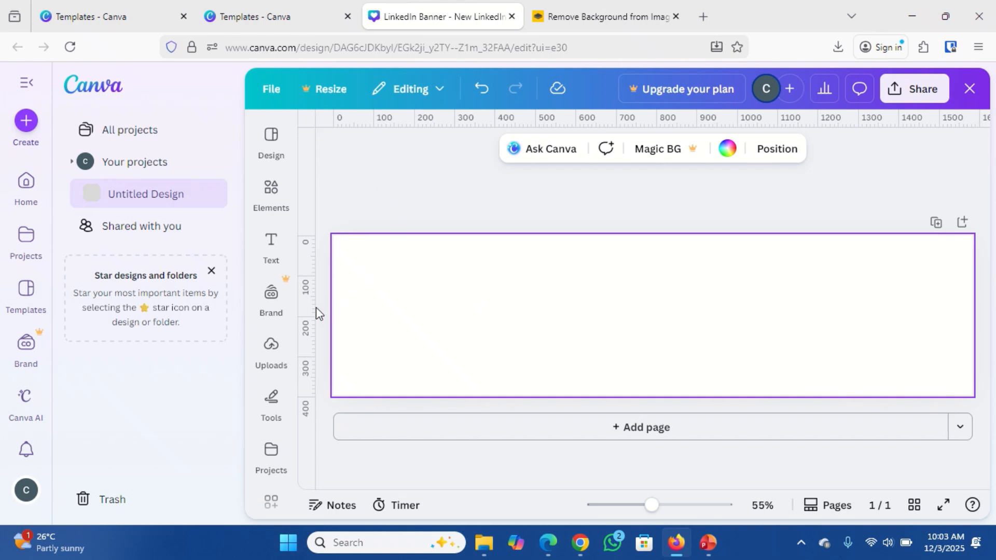
Place a vertical guide at about 417 px across the banner and bring up Elements.
left_click_drag(315, 308, 522, 306)
left_click(271, 212)
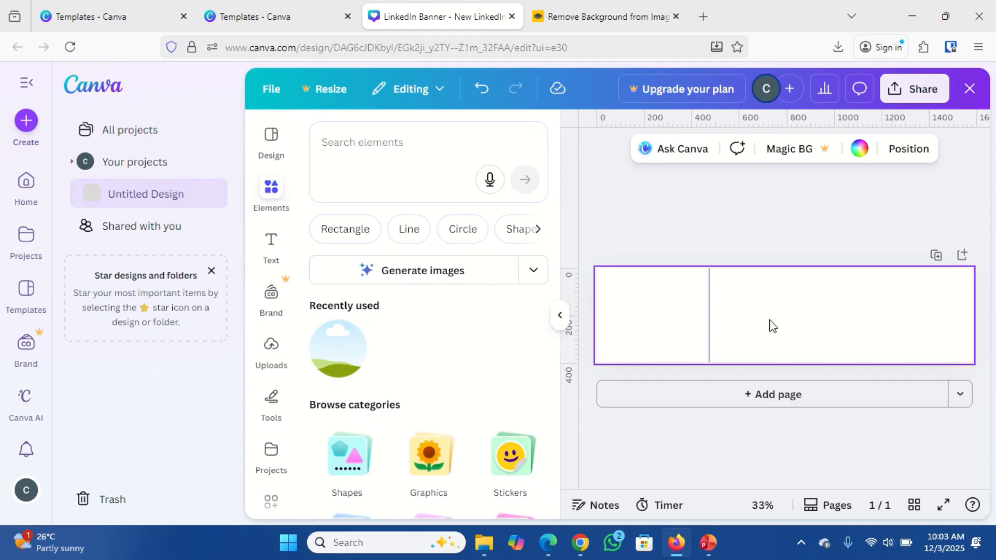
Search elements for 'technology background' and collapse the side navigation.
left_click(406, 151)
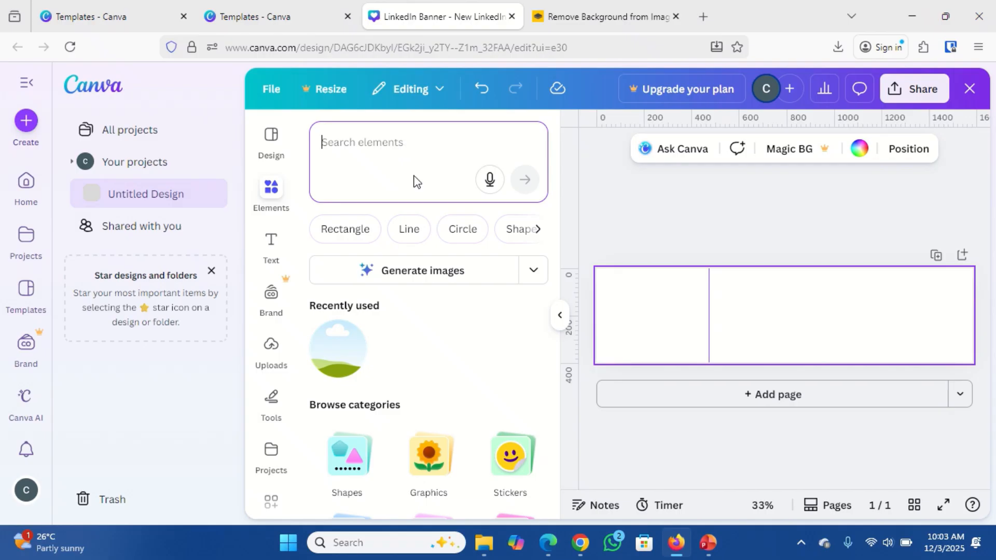
type("techn")
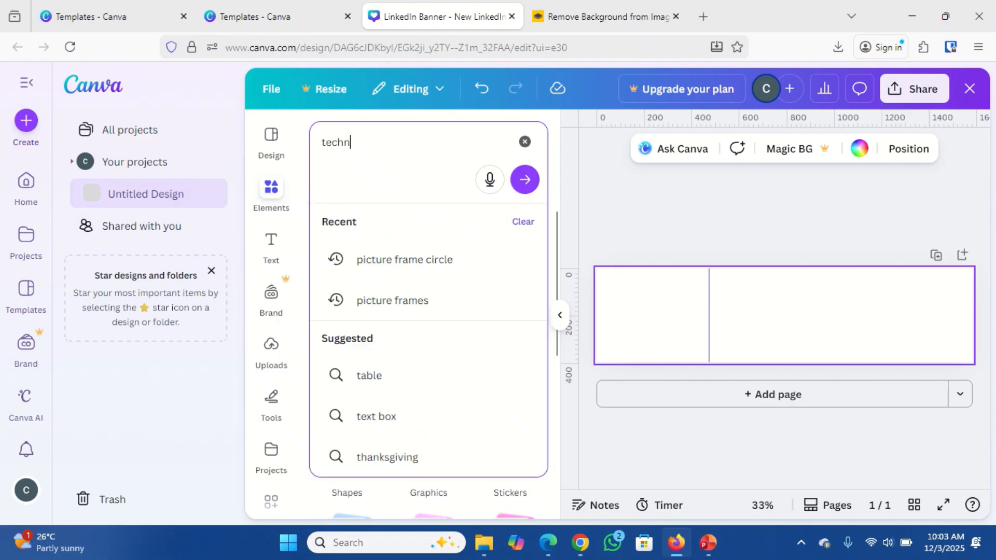
type("ology")
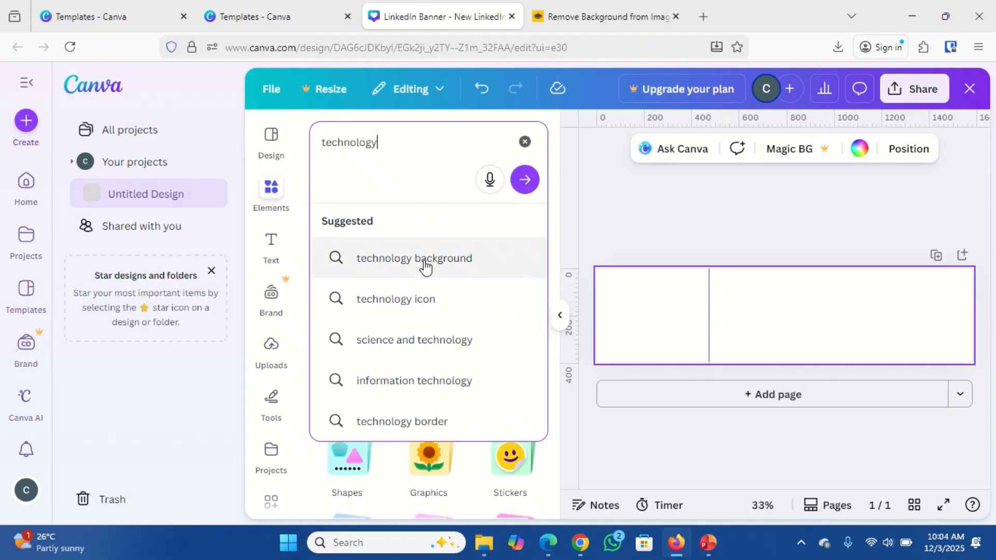
left_click(425, 267)
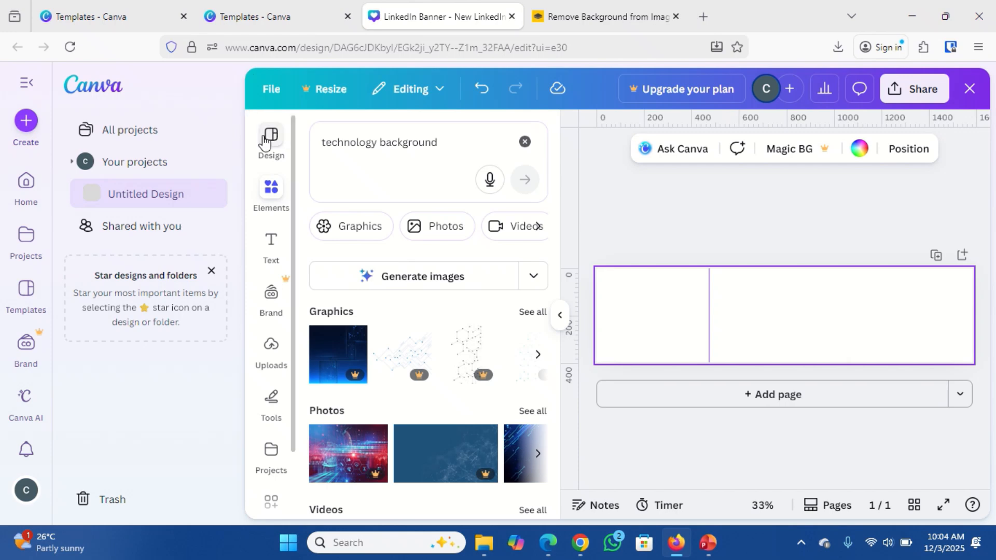
left_click(34, 85)
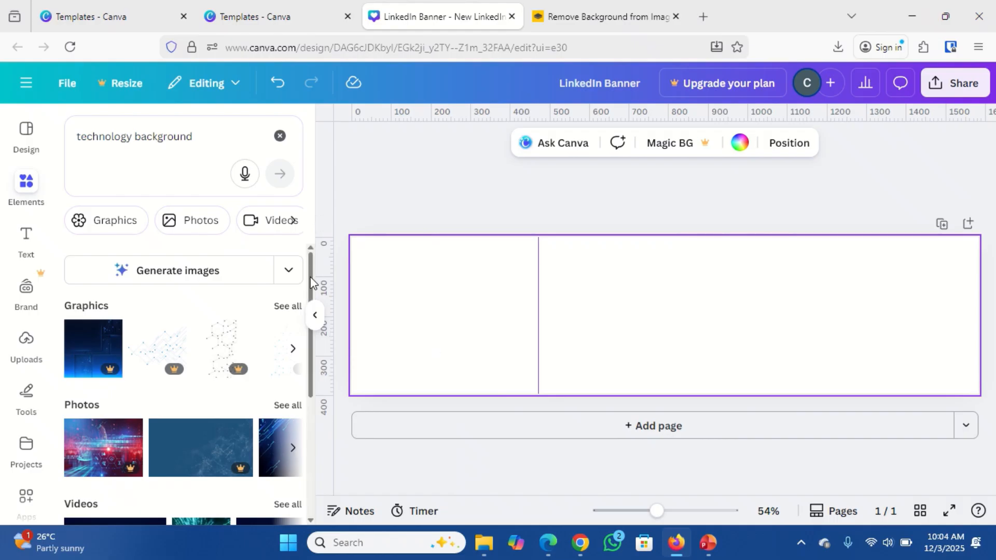
Page through the technology background photo results to reach the purple desk photo.
left_click_drag(311, 282, 317, 322)
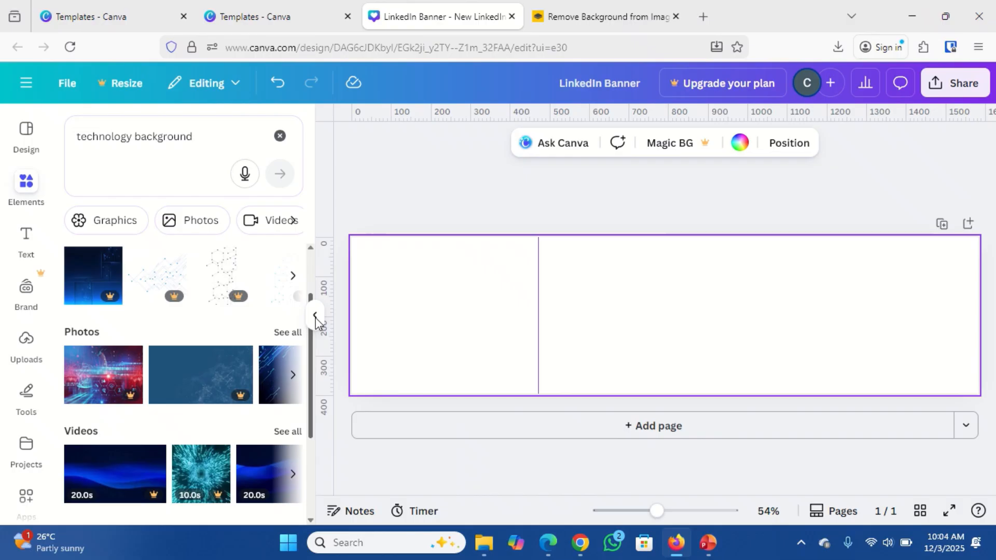
left_click(294, 376)
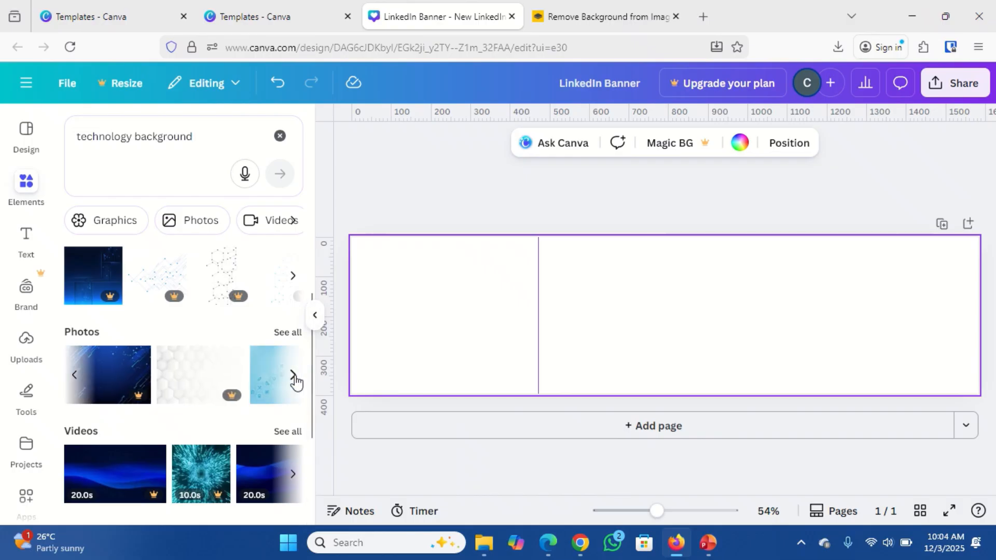
left_click(294, 376)
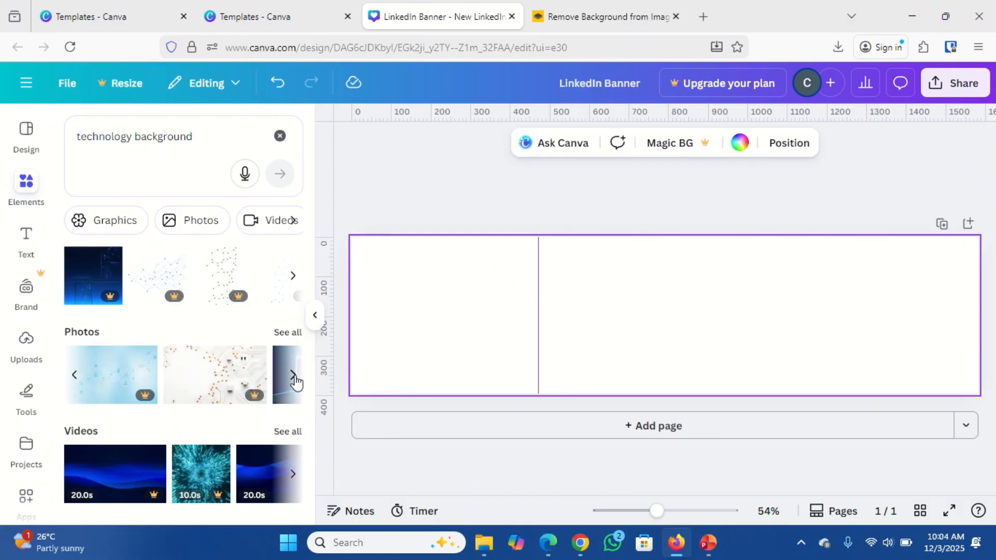
left_click(294, 376)
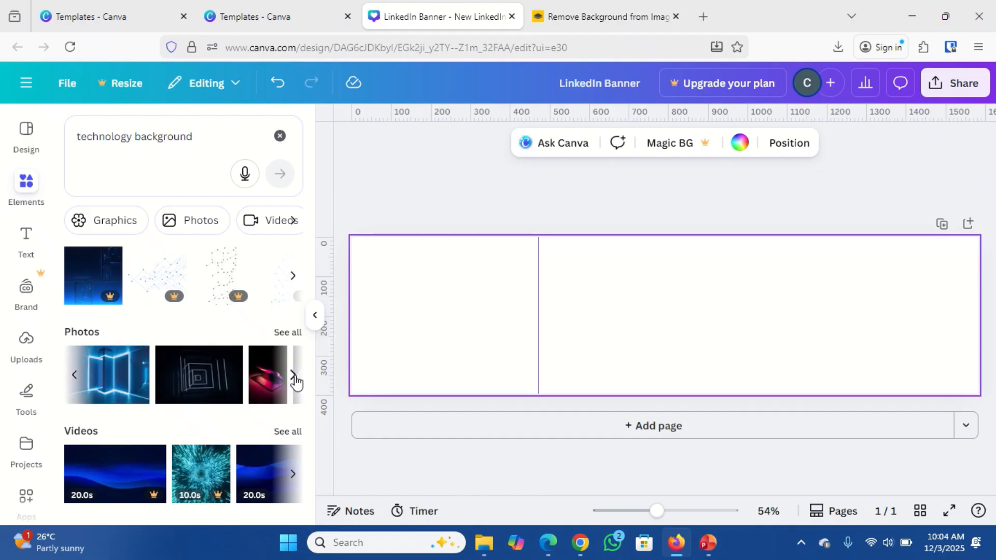
left_click(294, 376)
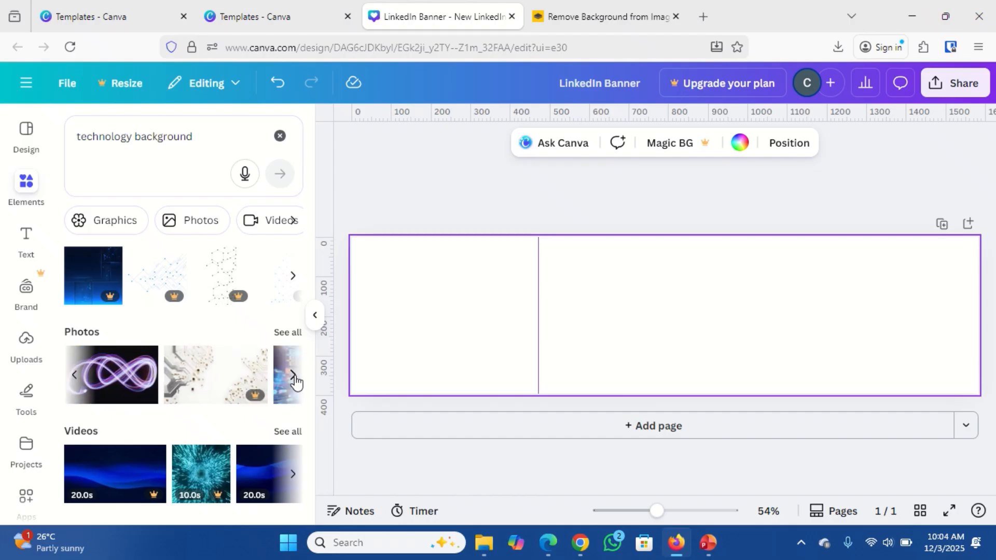
left_click(294, 376)
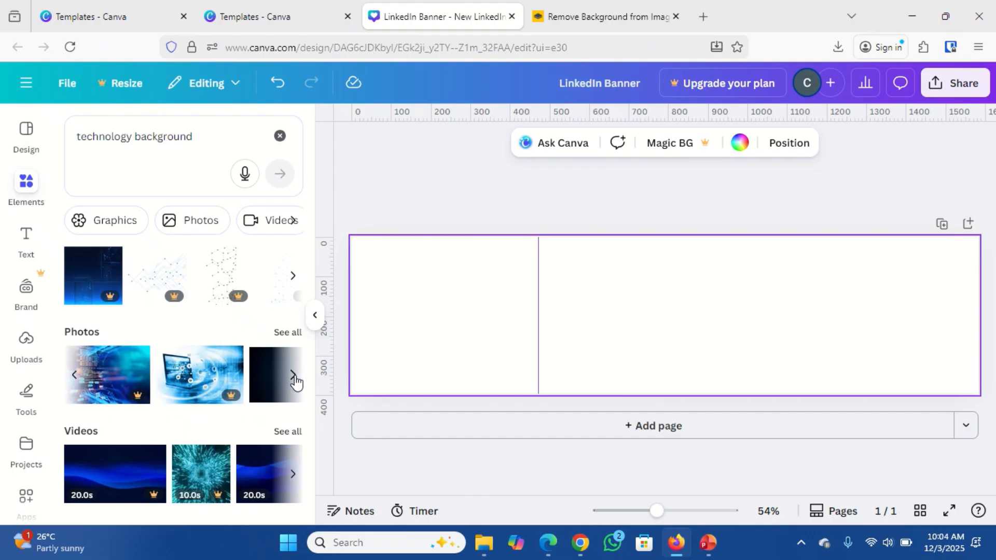
left_click(294, 377)
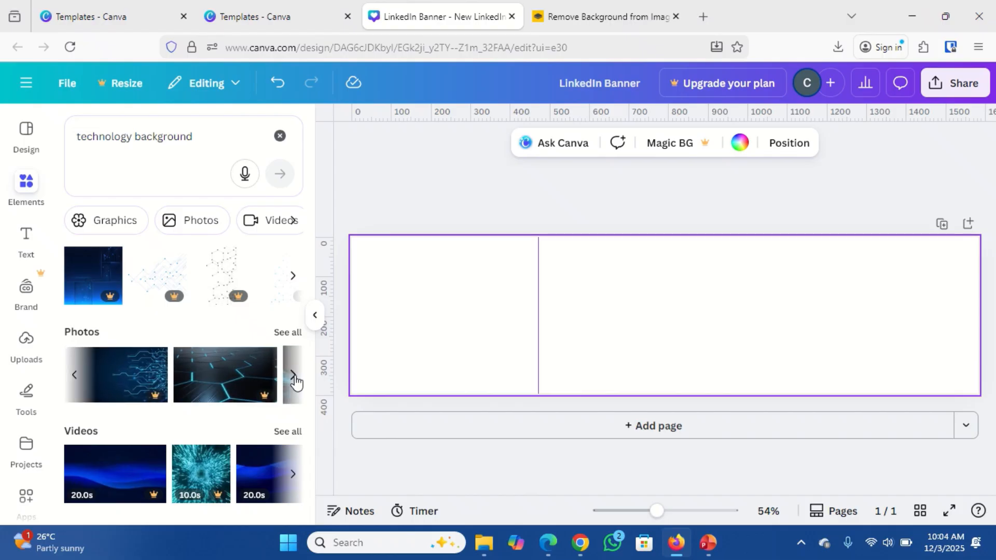
left_click(294, 377)
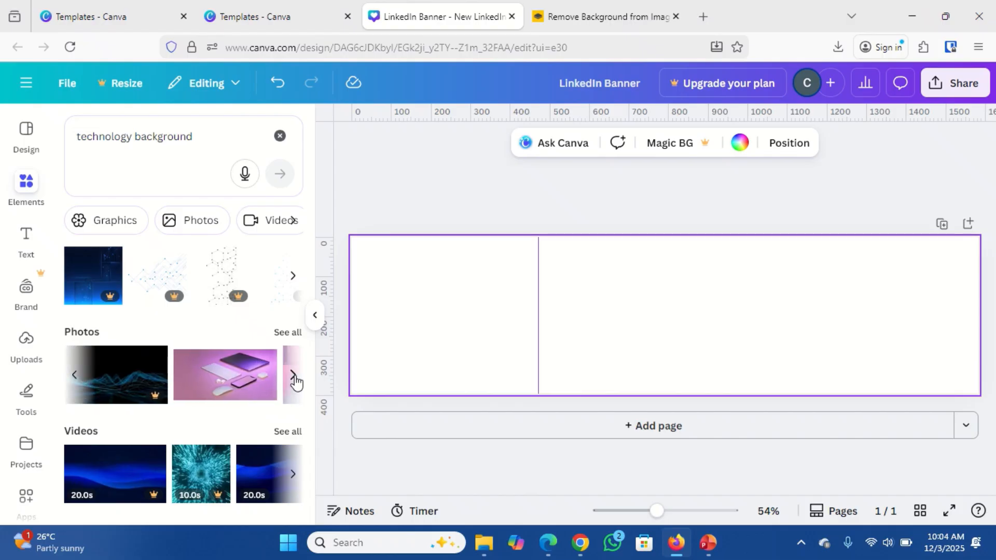
Add the purple desk photo and resize and reposition it to span the entire banner.
left_click(244, 381)
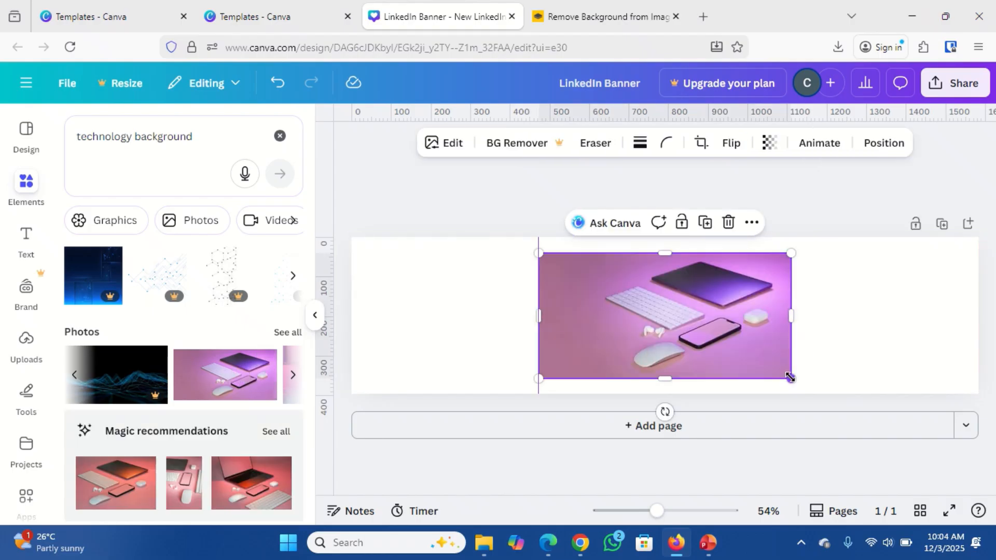
left_click_drag(790, 377, 858, 372)
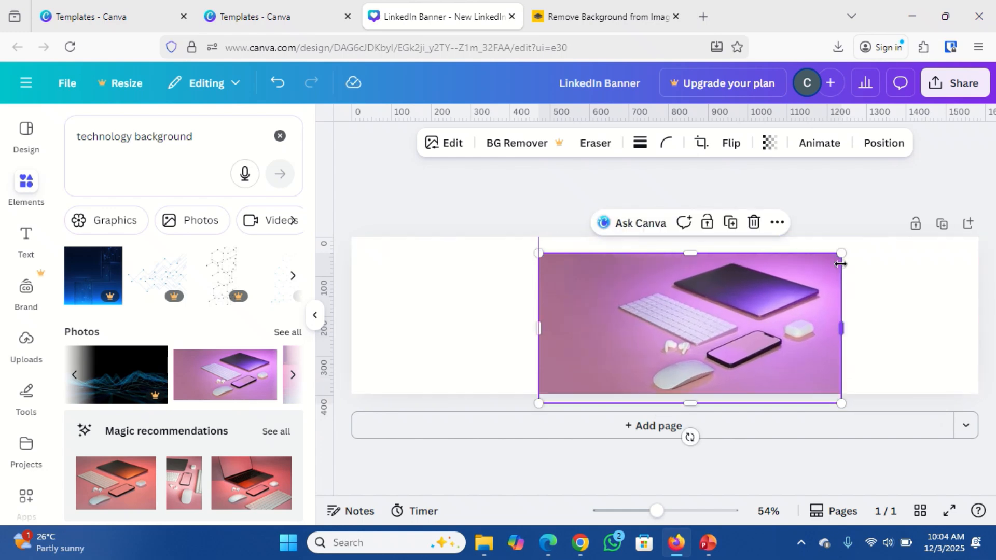
left_click_drag(839, 253, 874, 237)
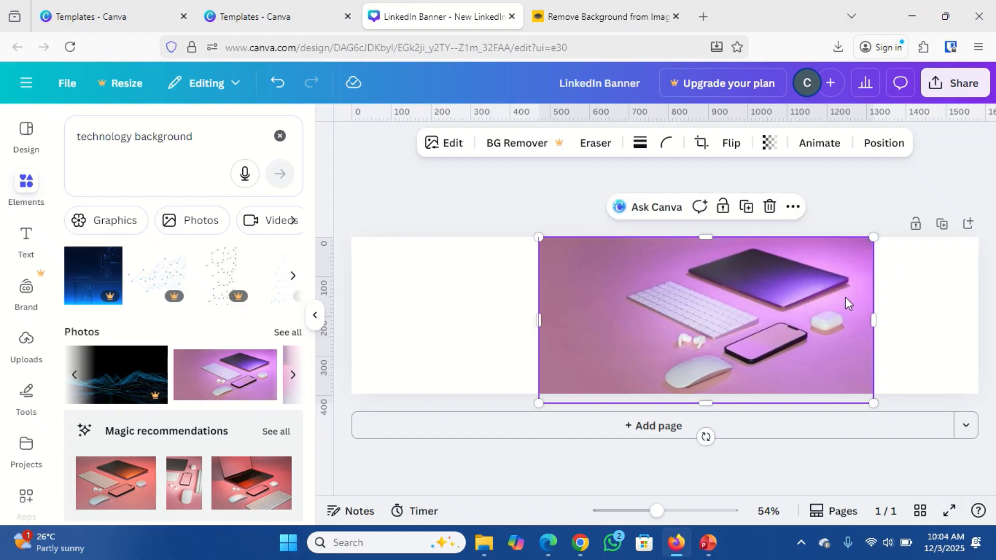
left_click_drag(849, 303, 950, 286)
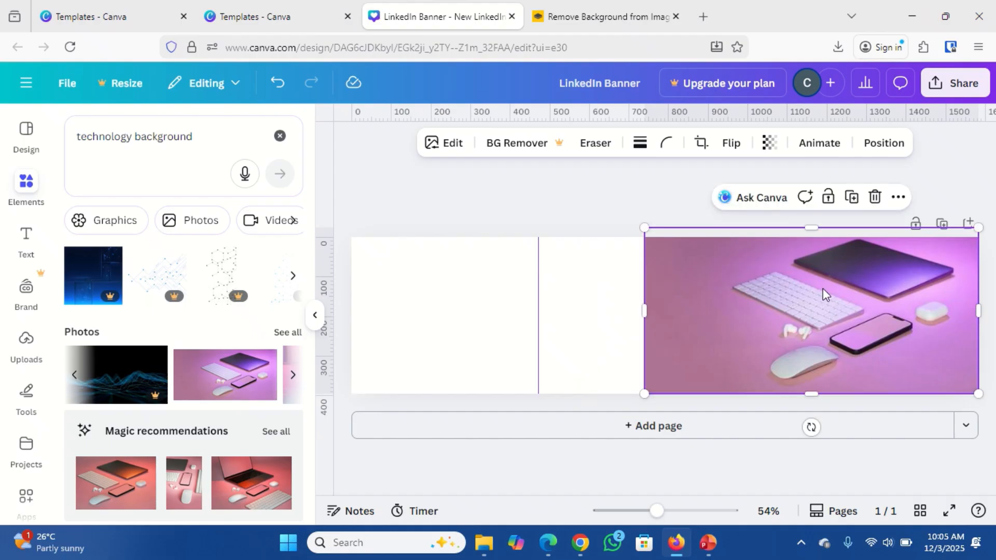
double_click(734, 326)
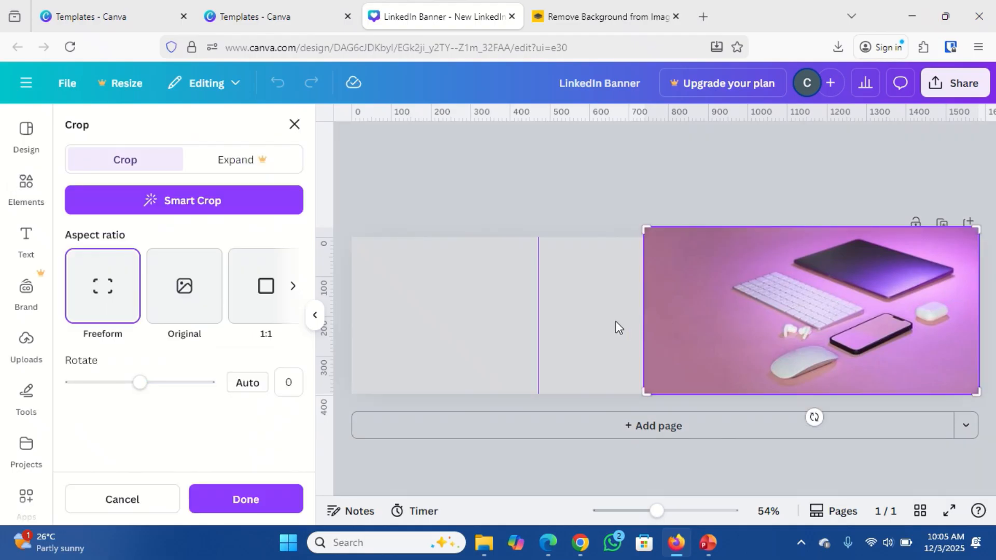
left_click(583, 324)
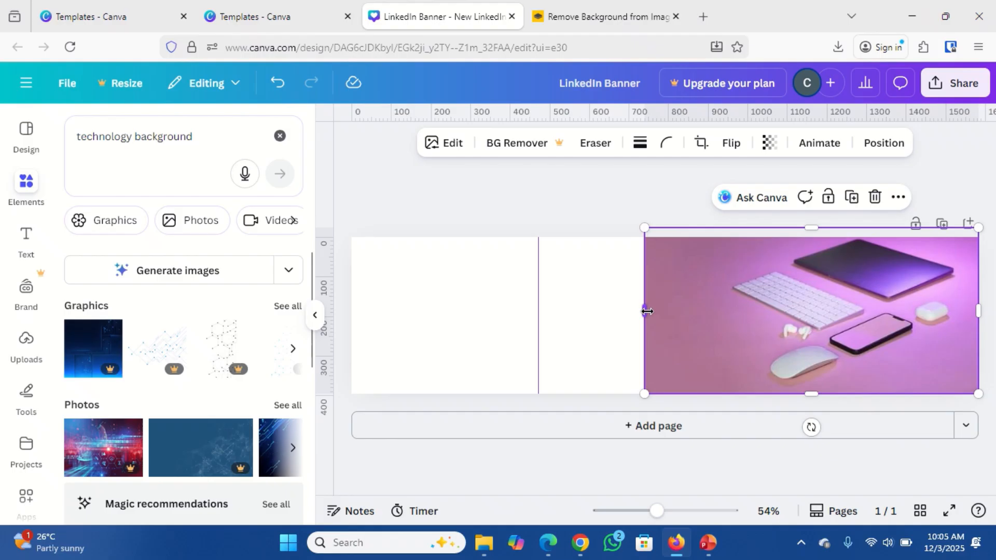
left_click_drag(645, 311, 351, 310)
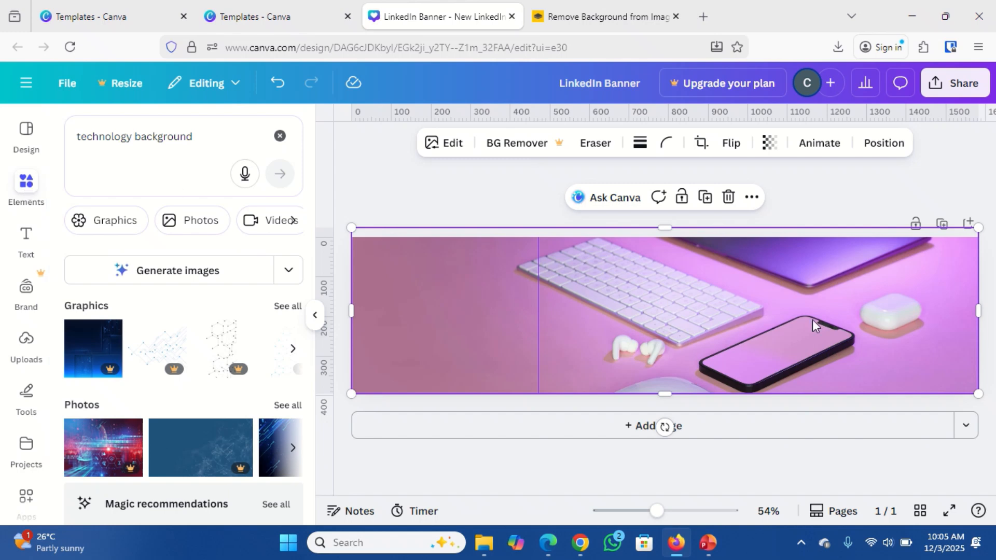
Lower the purple desk photo's transparency to 60 for a faded background.
left_click(768, 150)
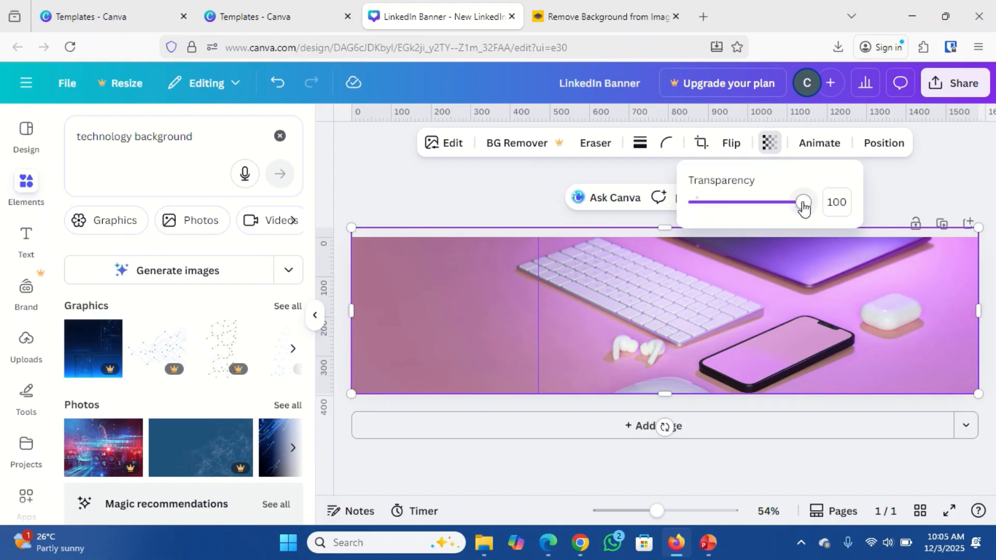
left_click_drag(803, 204, 762, 225)
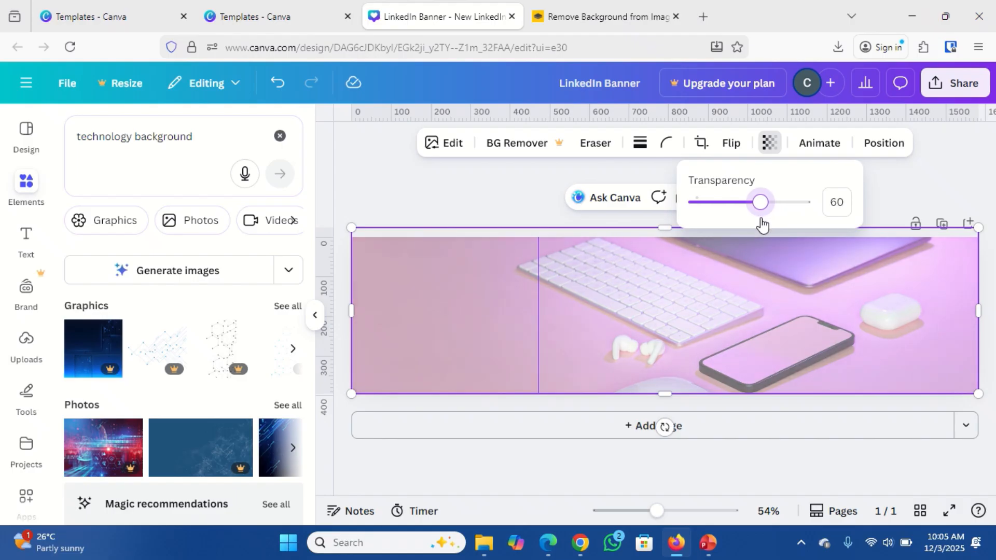
left_click(760, 260)
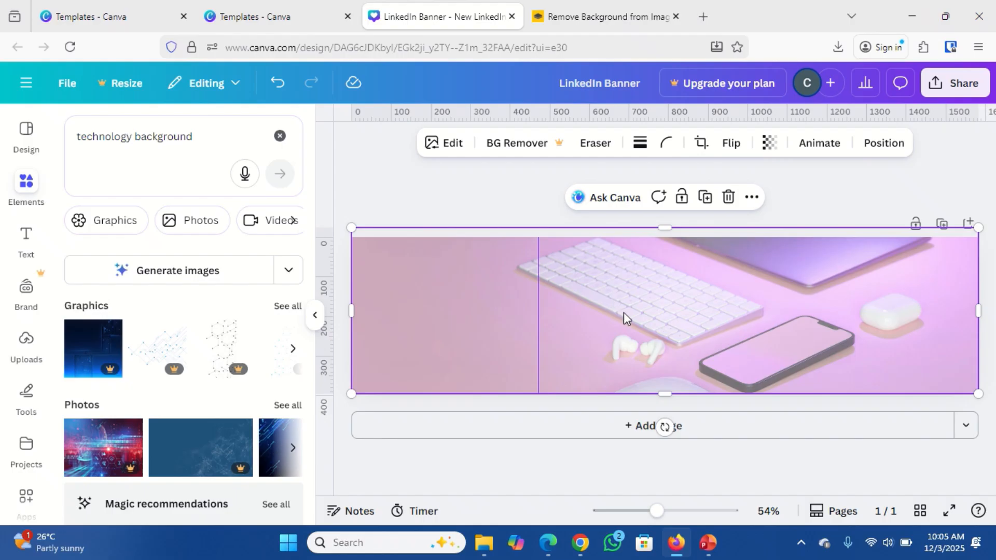
Open the Text panel and add the TECH STACK font combination to the banner.
left_click(26, 241)
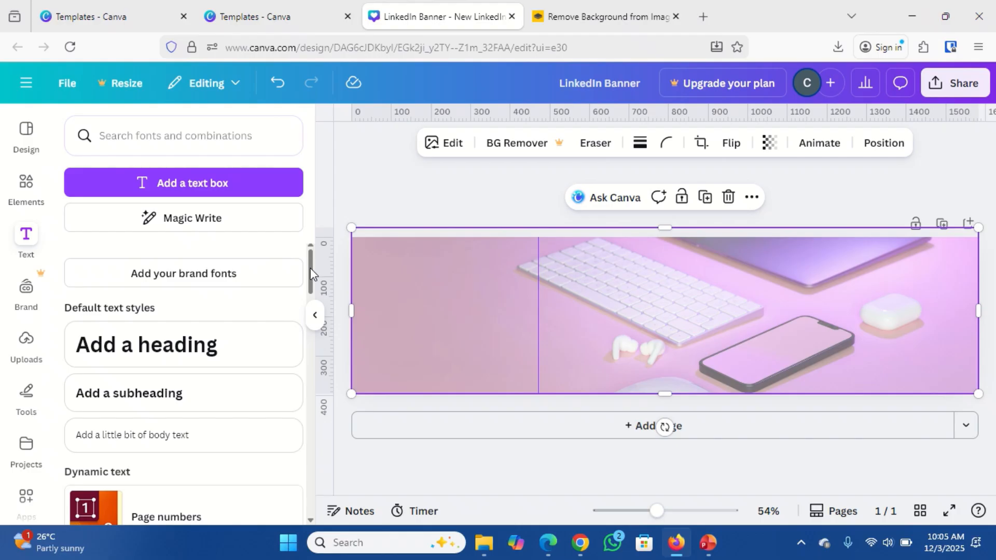
left_click_drag(310, 267, 309, 356)
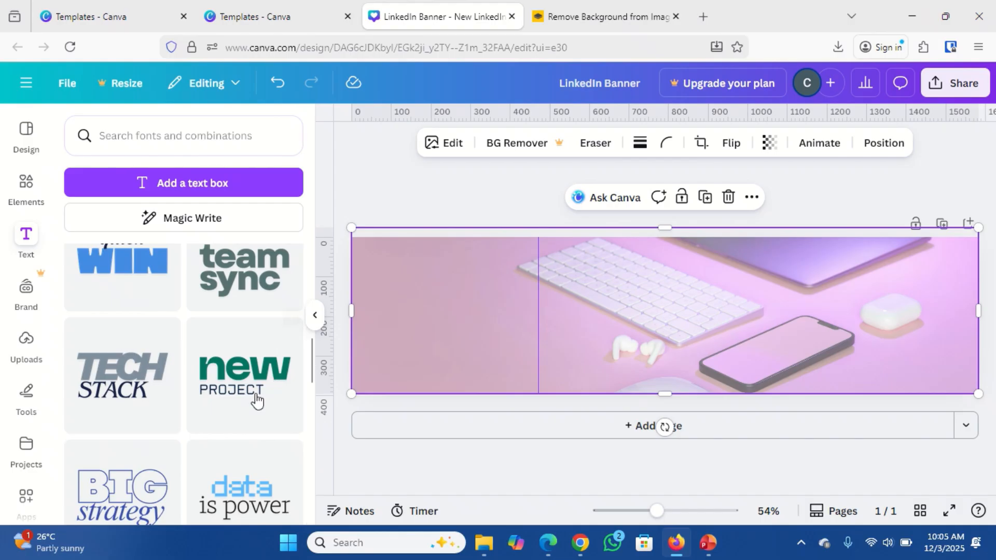
left_click(109, 370)
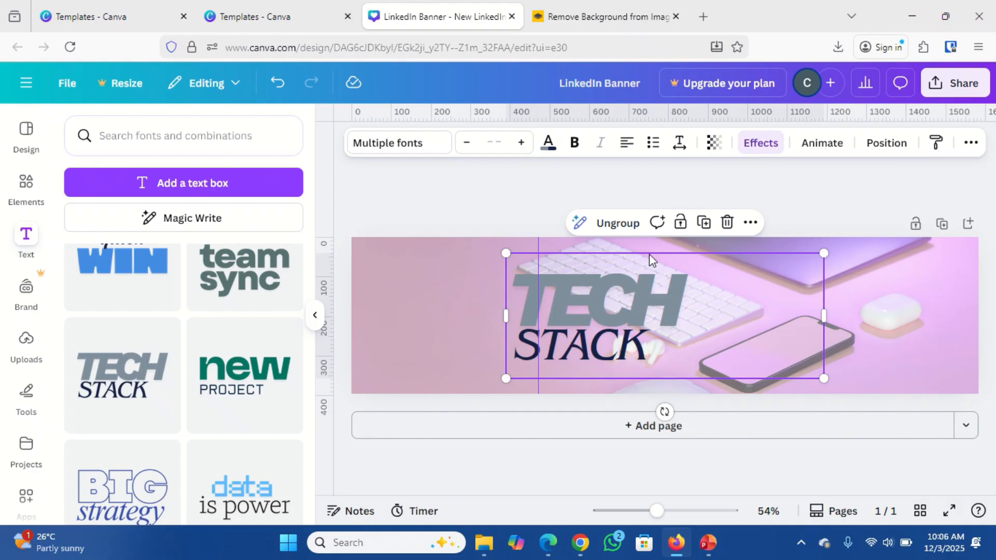
Move the TECH STACK text right, delete it, and scroll down to the Roll Out combinations.
left_click_drag(649, 257, 762, 254)
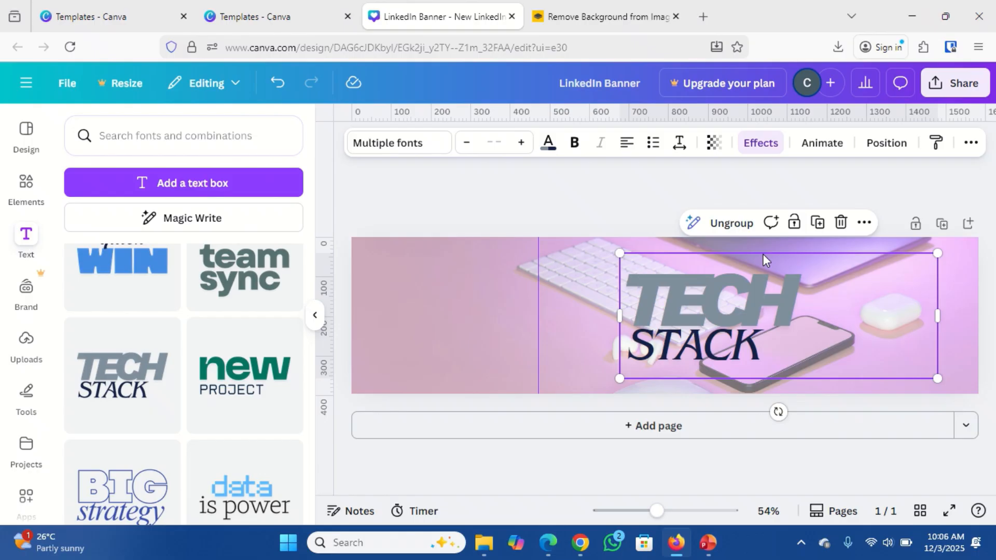
key("Delete")
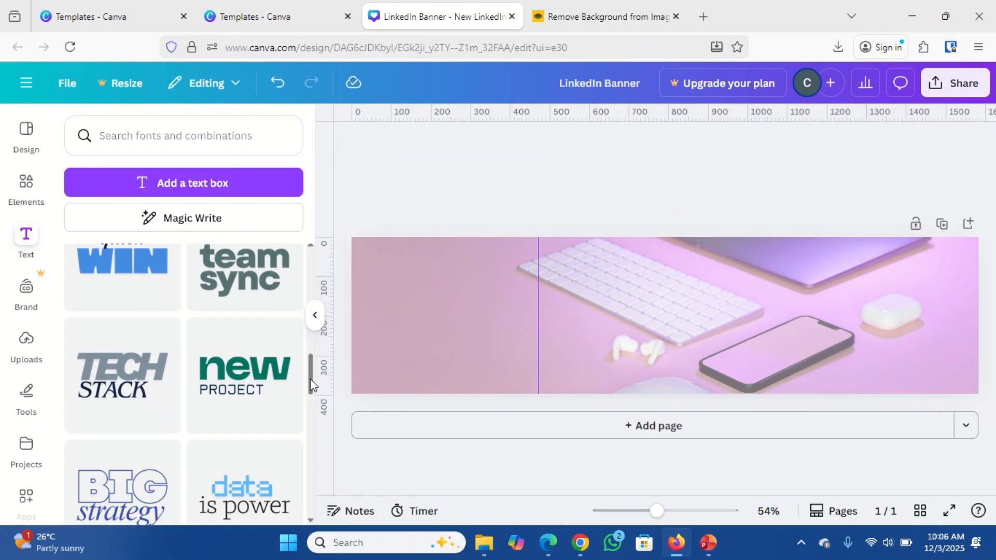
left_click_drag(311, 384, 299, 437)
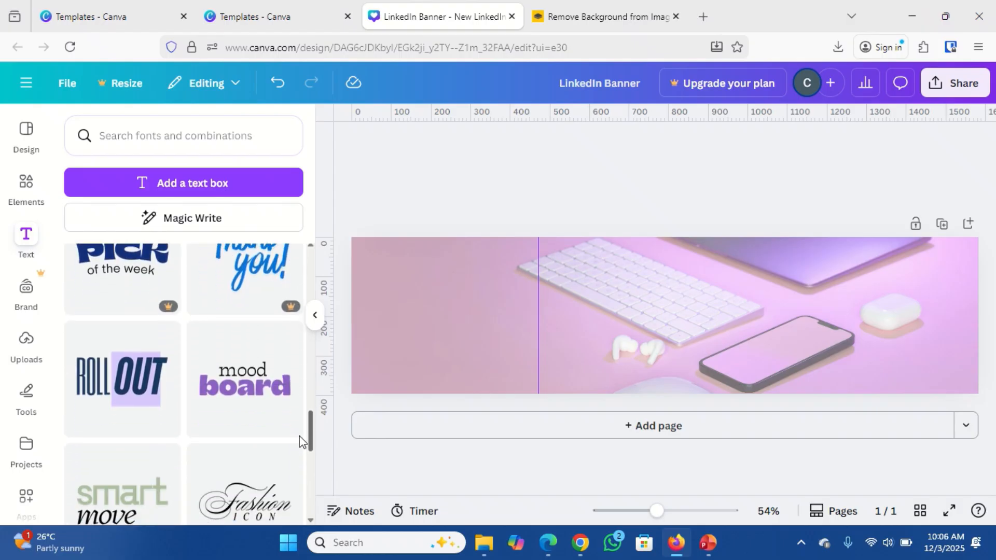
Add the Roll Out combination right of centre and start retyping ROLL as 'HELPING BUSINE'.
left_click(124, 397)
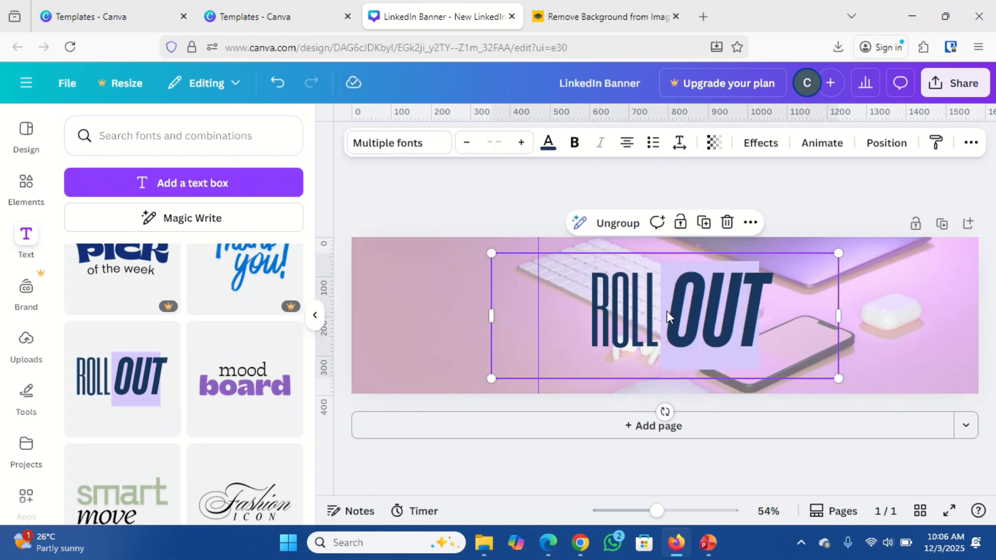
left_click_drag(655, 309, 725, 296)
double_click(685, 298)
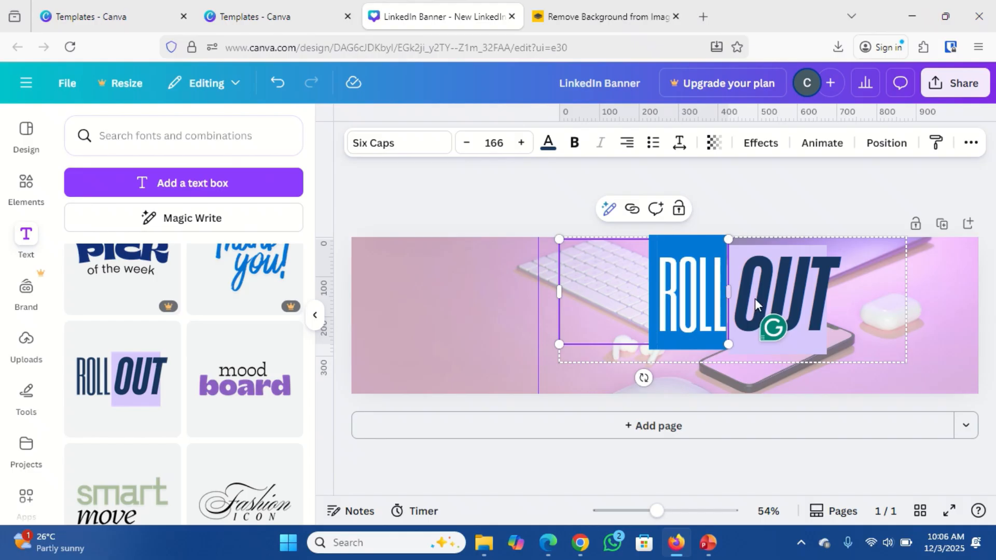
type("HEL")
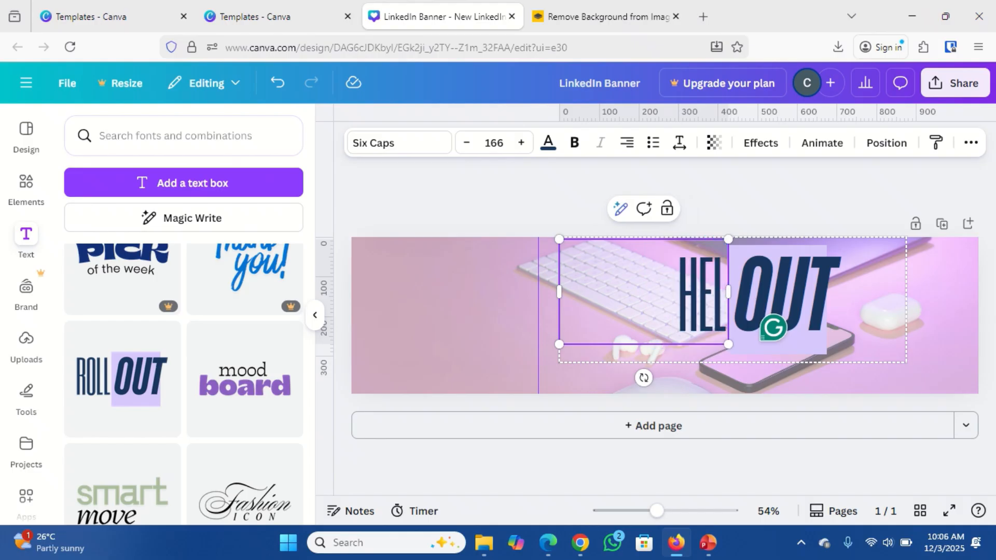
type("PING BUSINE")
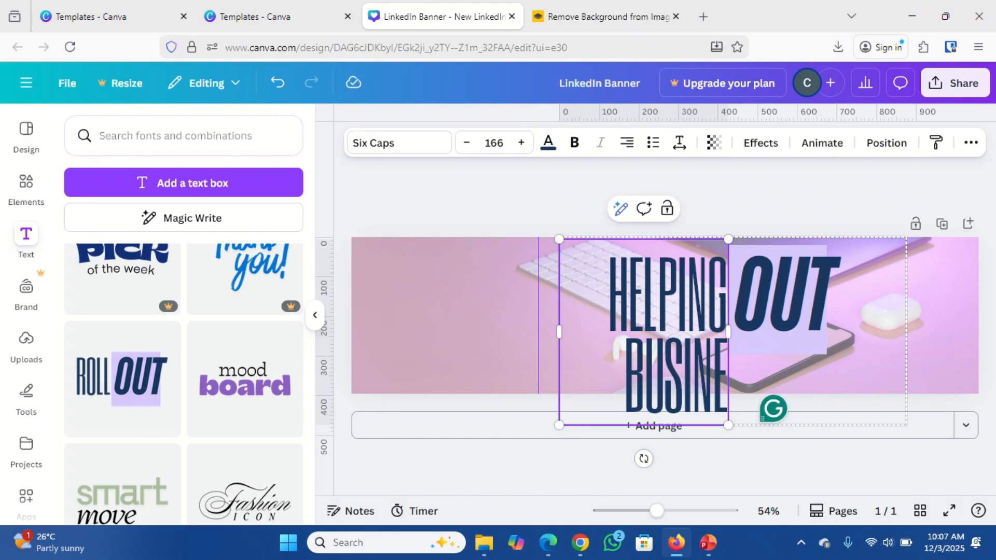
Delete the OUT word, widen the headline box, and add 'GROW' to the headline.
left_click(792, 312)
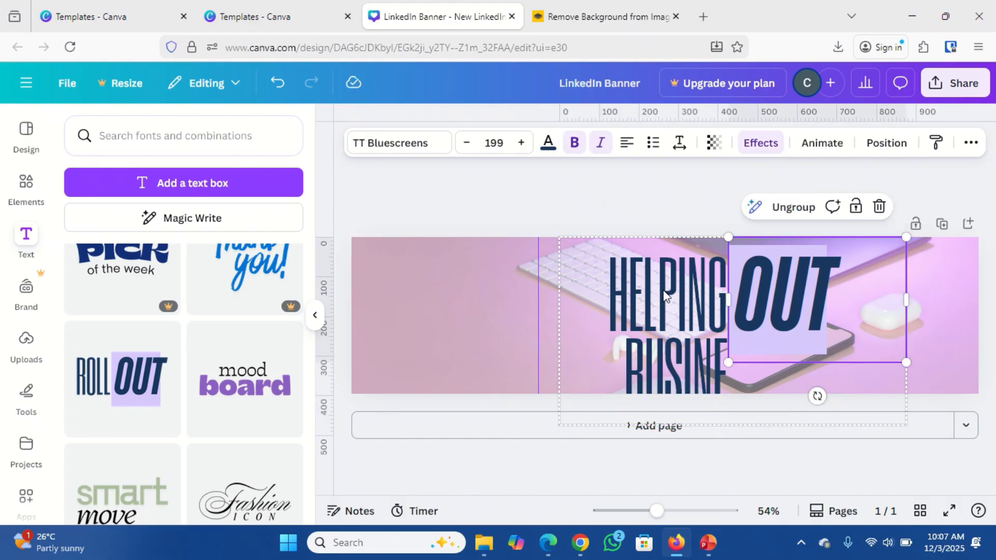
left_click(879, 207)
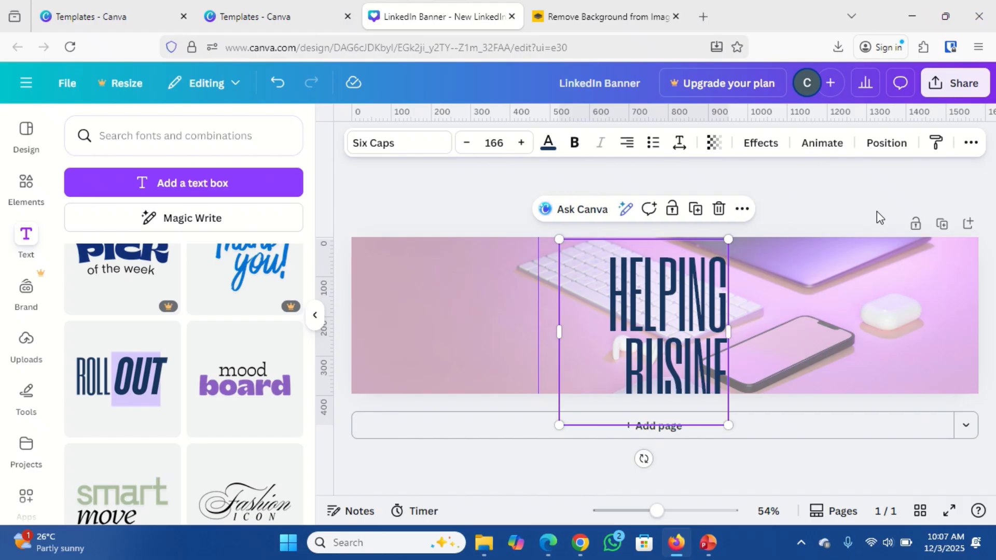
double_click(716, 319)
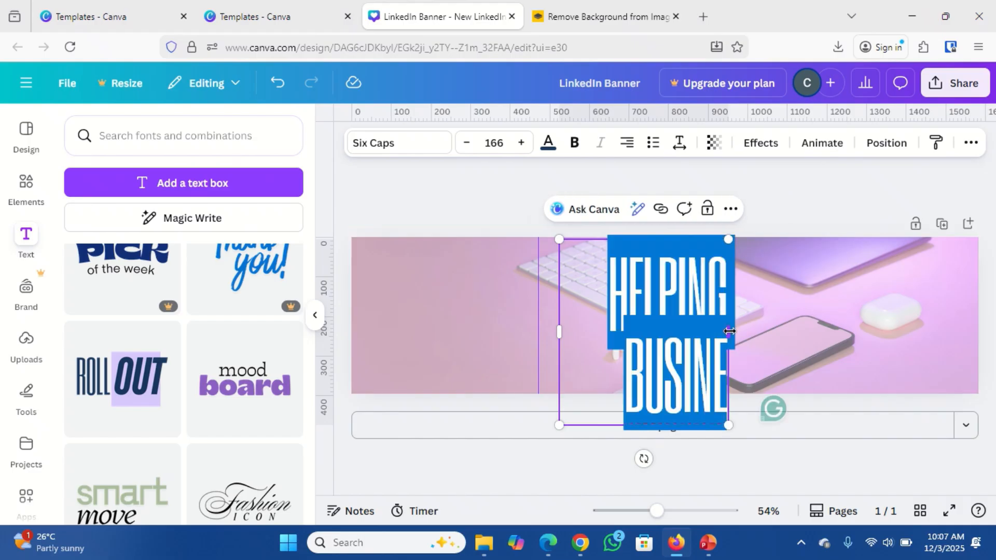
left_click_drag(729, 329, 853, 307)
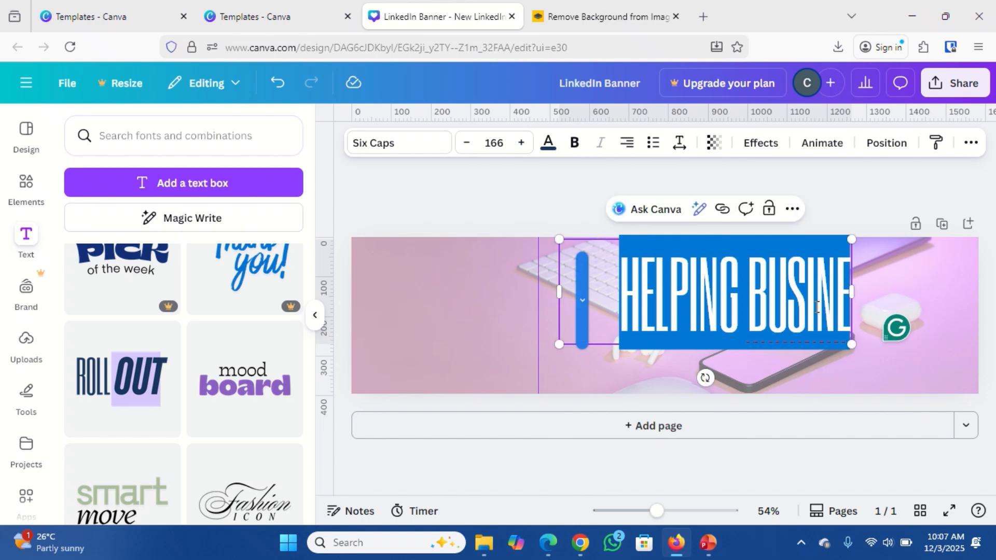
key("Escape")
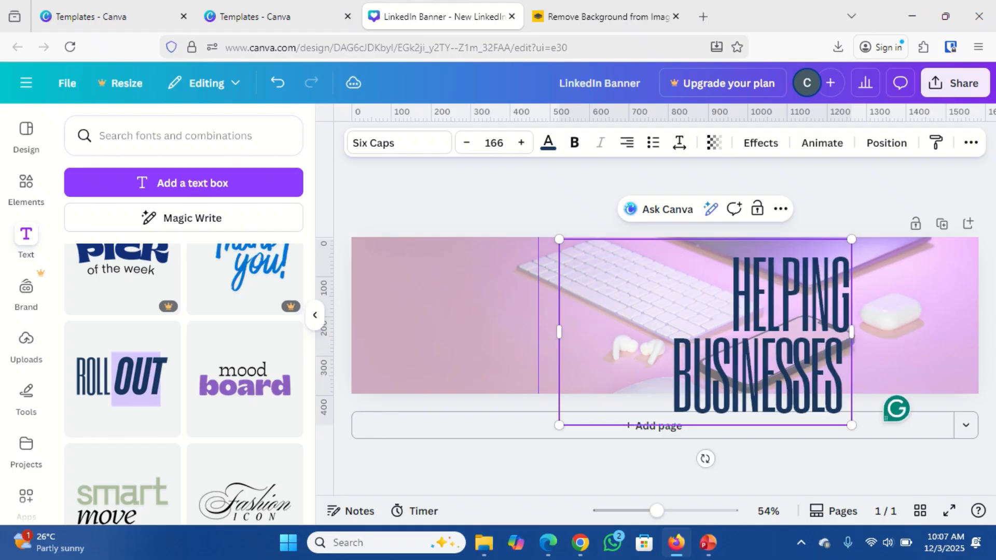
type("GROW")
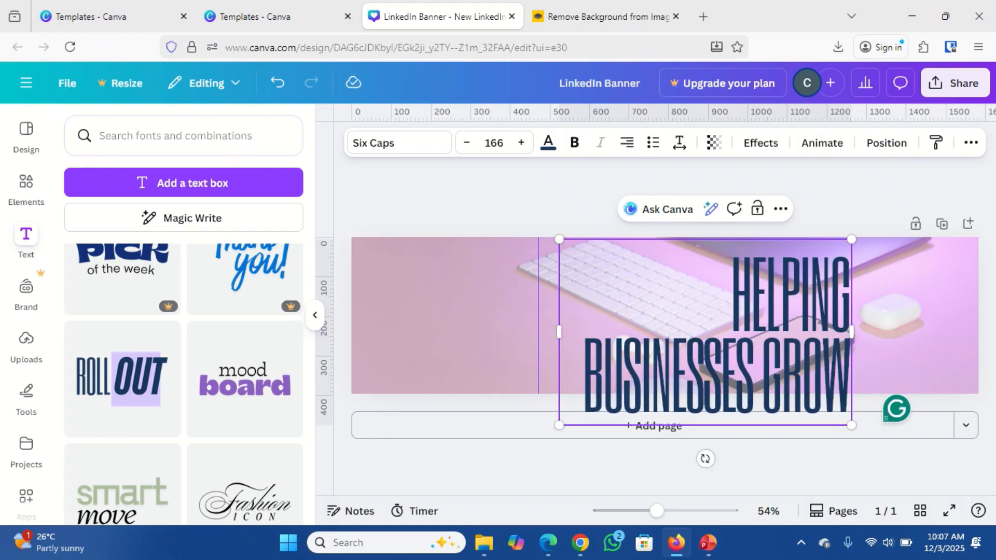
Set the headline to size 72, then 100, and add 'THROUGH SOCIAL MEDIA MARKETING'.
key("ctrl+a")
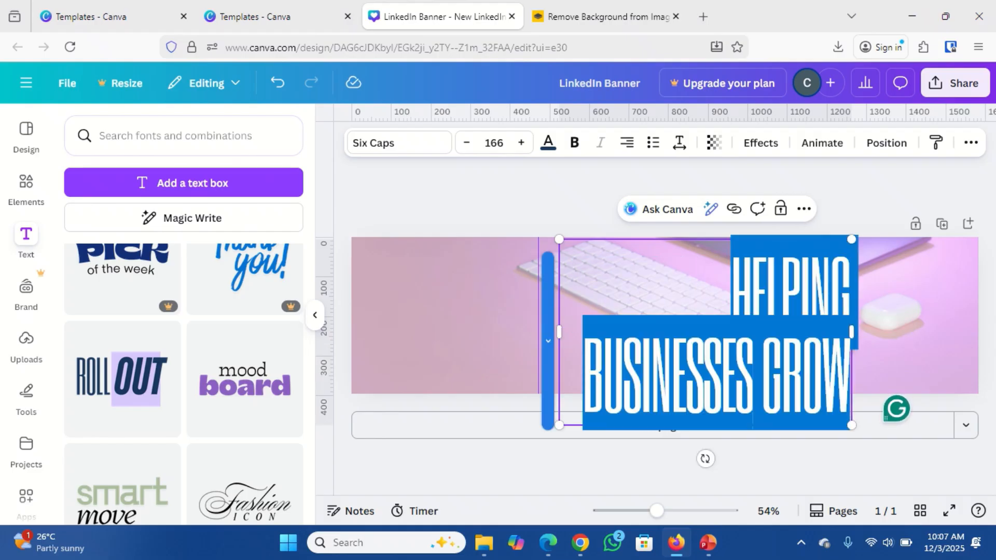
left_click(488, 143)
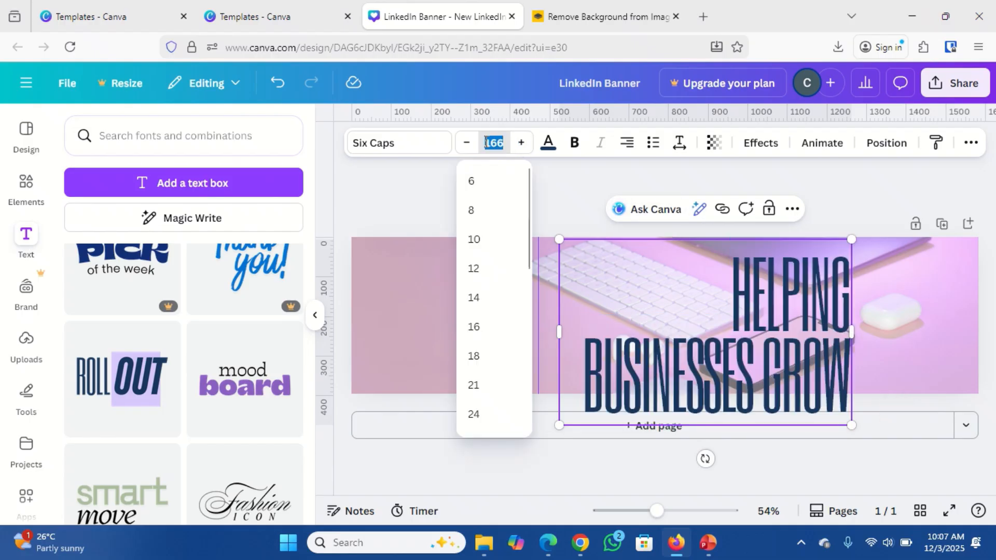
type("72")
key("Return")
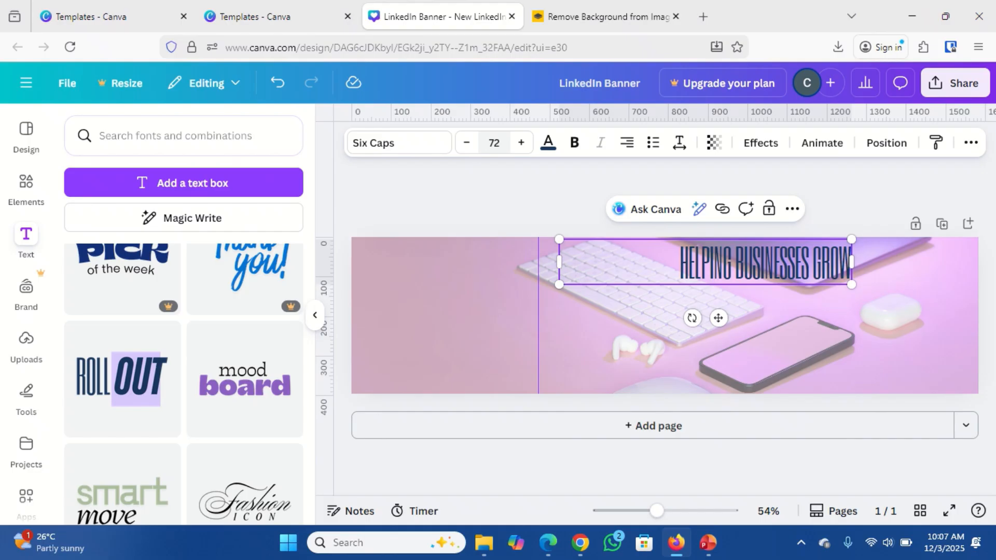
left_click(493, 143)
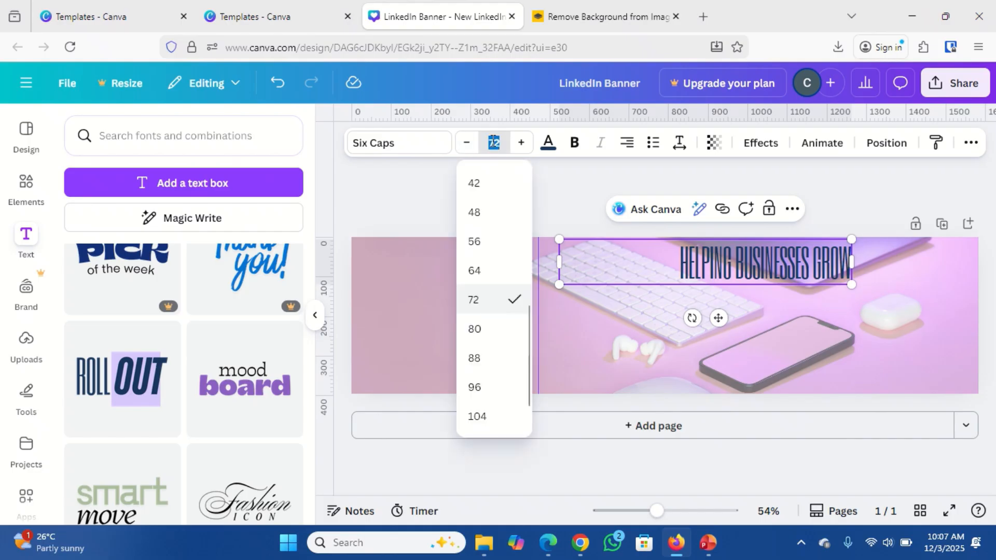
type("100")
key("Return")
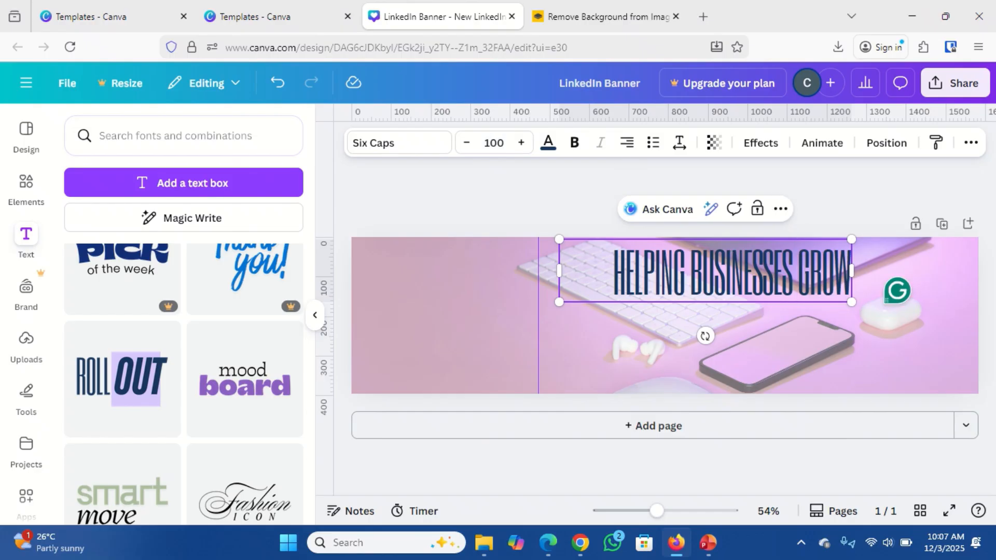
type("THROUG")
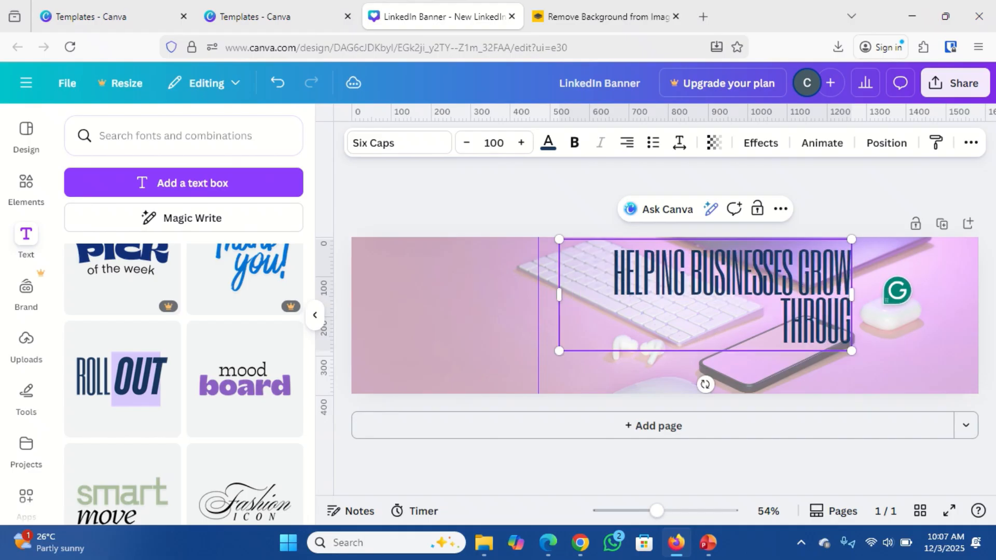
type("H")
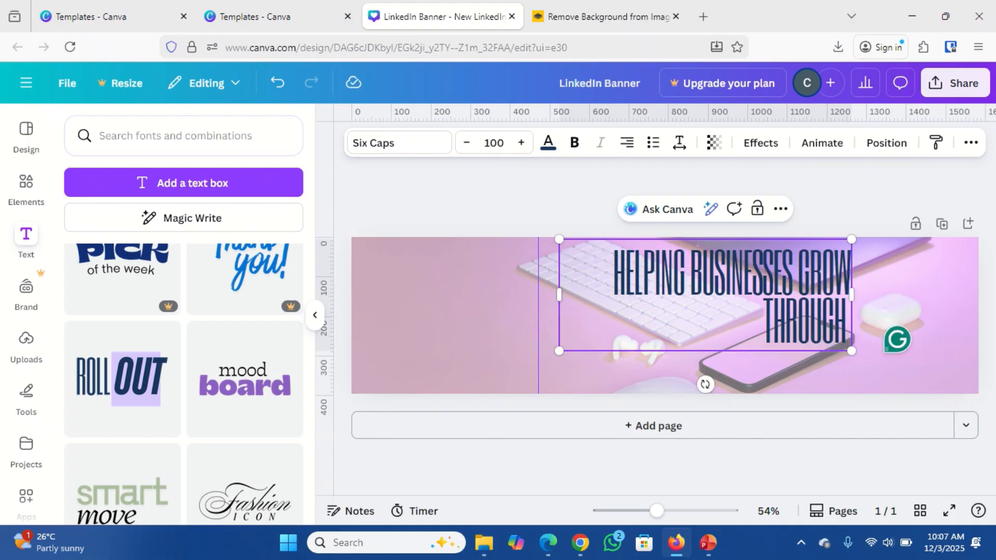
type(" SOCIA")
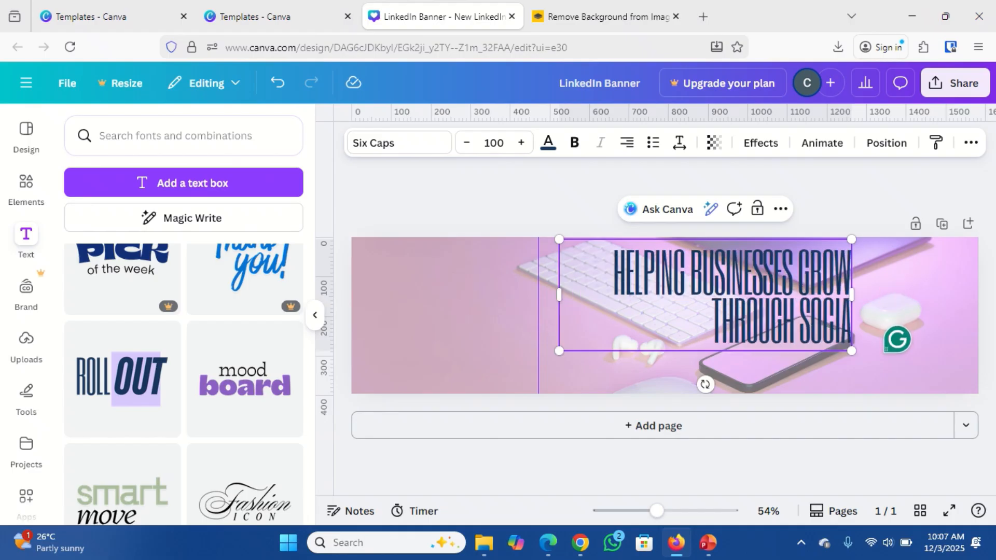
type("L MEDIA")
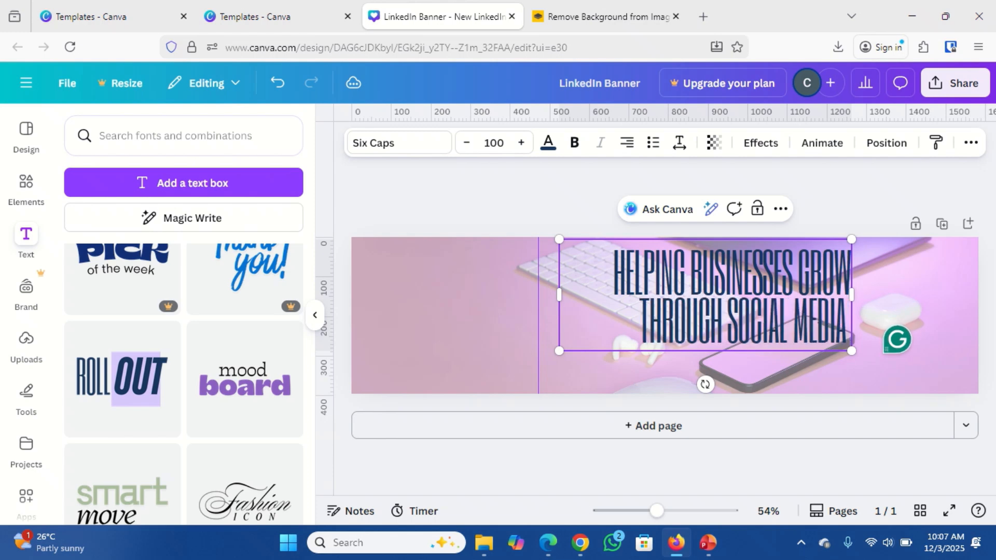
type(" MARKE")
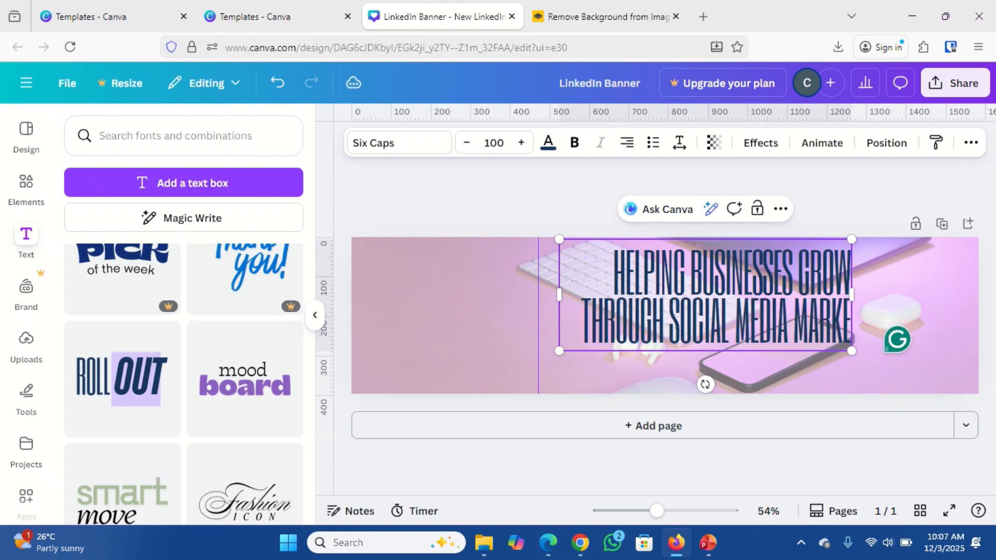
type("TING")
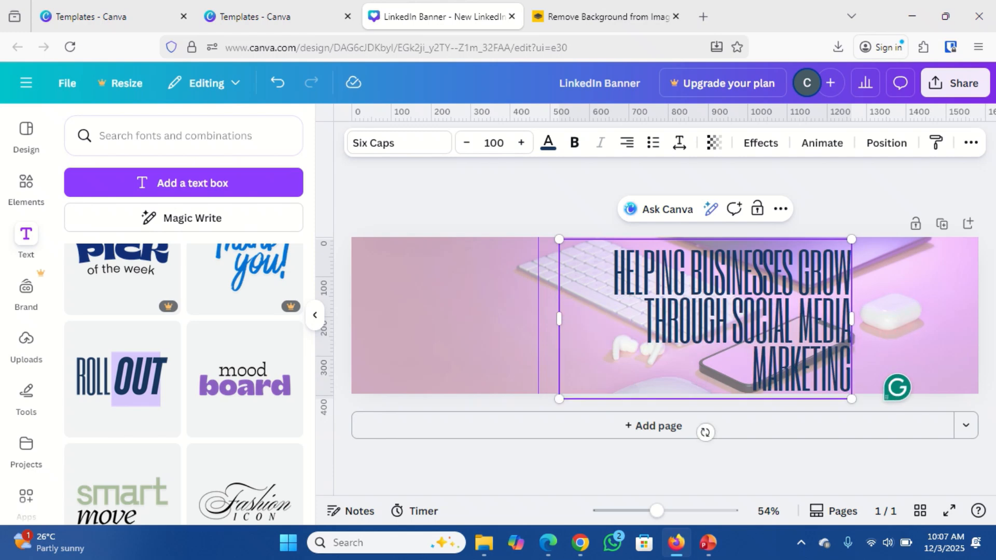
Shrink the headline font, choose size 72 from the list, and widen the box slightly.
key("ctrl+a")
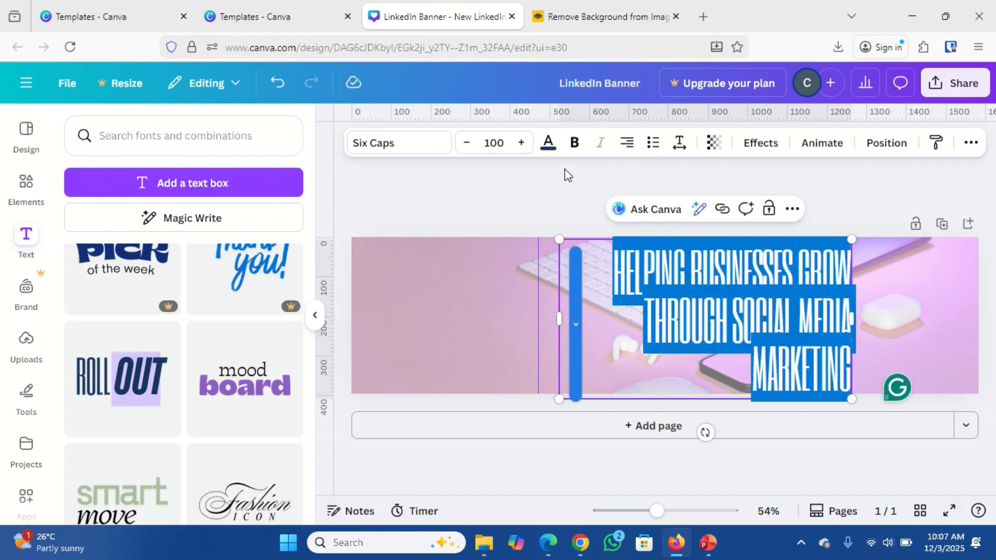
left_click(469, 151)
left_click(470, 151)
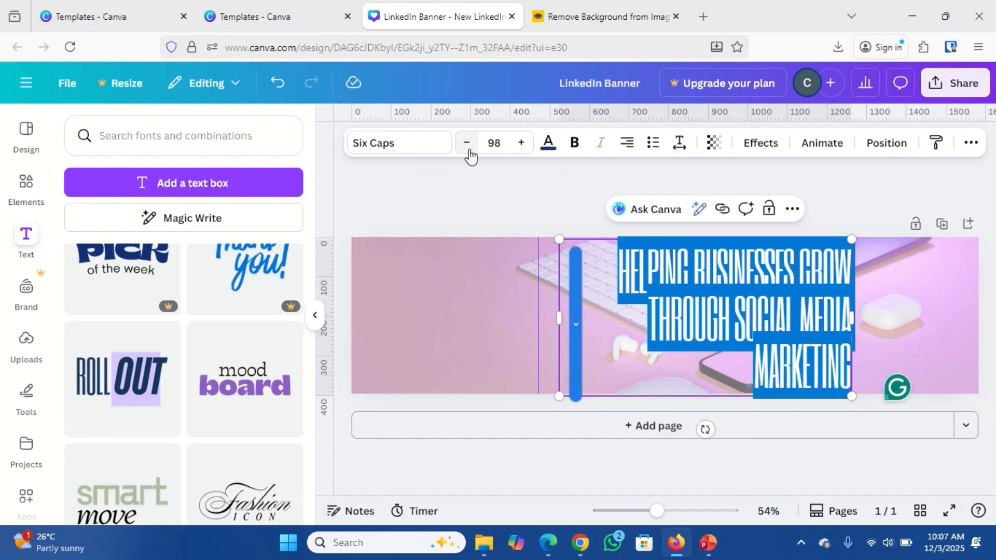
left_click(469, 151)
left_click(469, 151)
left_click(470, 151)
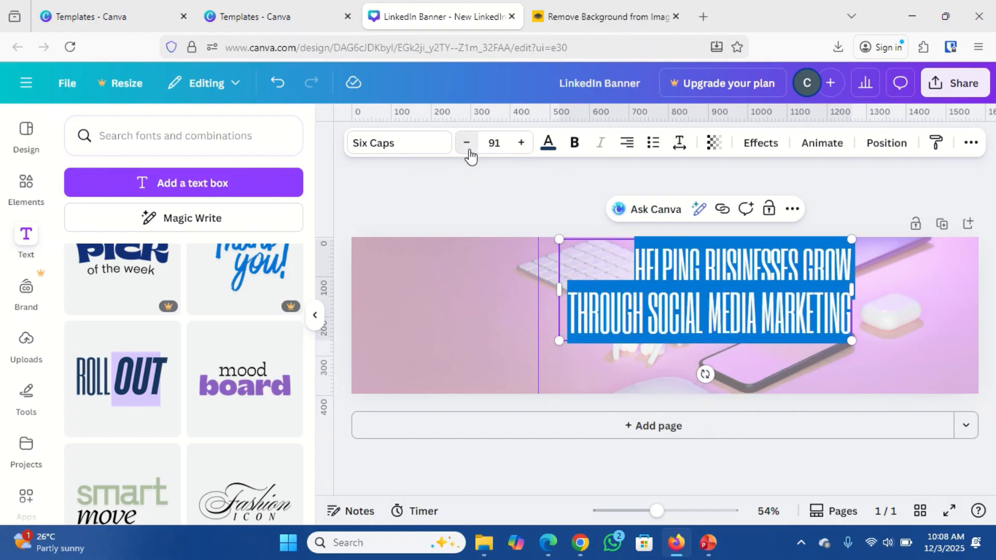
left_click(469, 151)
left_click(489, 144)
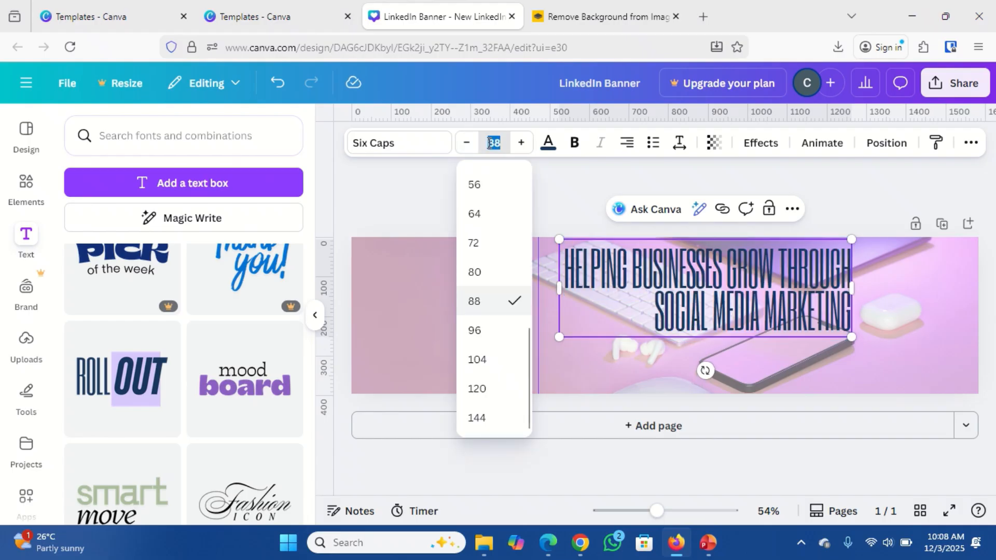
left_click(473, 243)
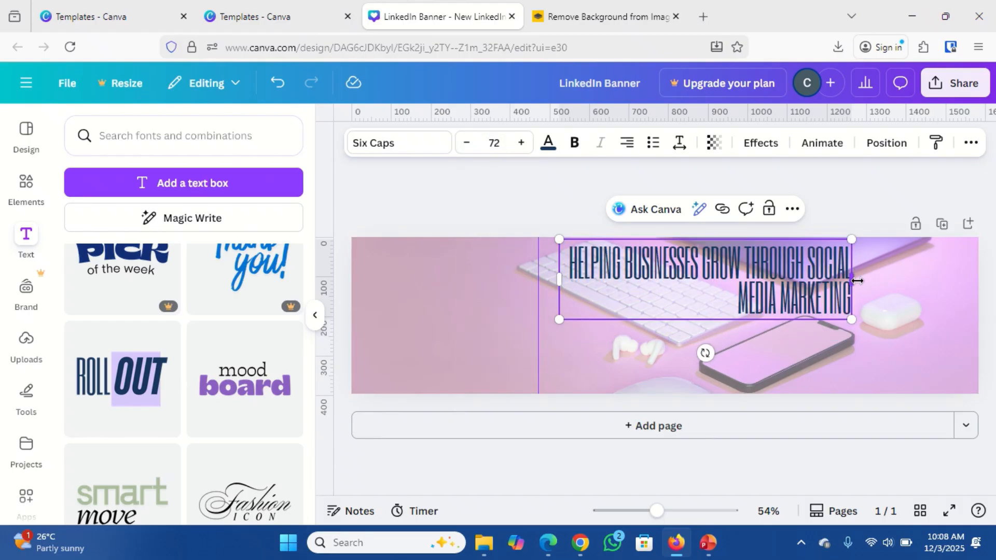
mouse_move(856, 280)
left_mouse_down()
mouse_move(937, 277)
mouse_move(858, 294)
mouse_move(880, 290)
mouse_move(871, 291)
left_mouse_up()
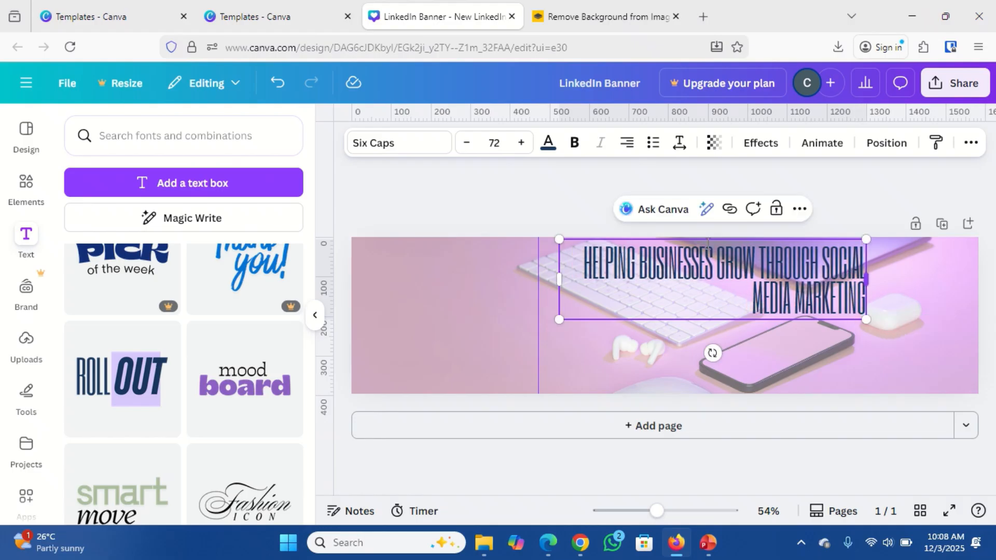
Enlarge the headline to size 81, widen its box further, and deselect it.
left_click(521, 143)
left_click(521, 143)
left_click(521, 143)
left_click(521, 143)
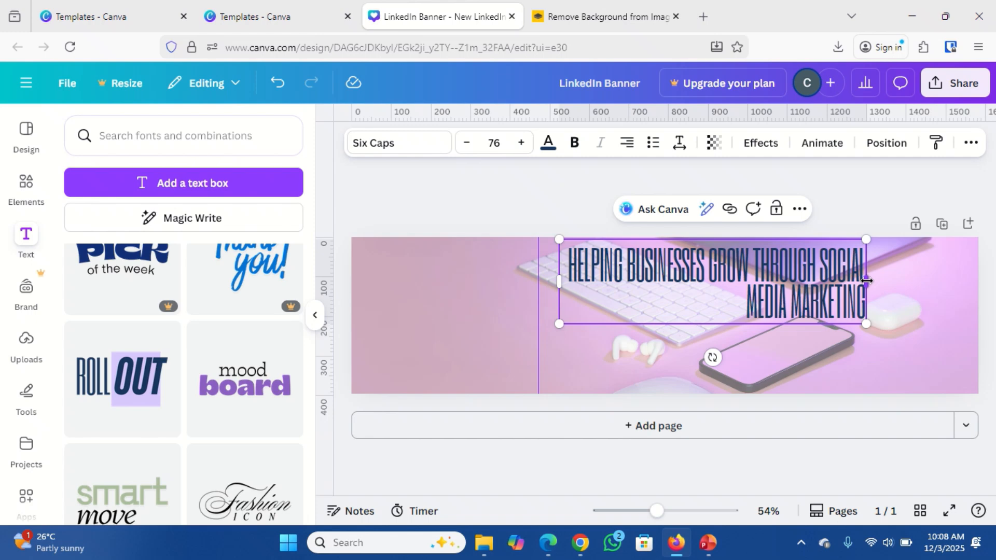
left_click_drag(866, 281, 890, 286)
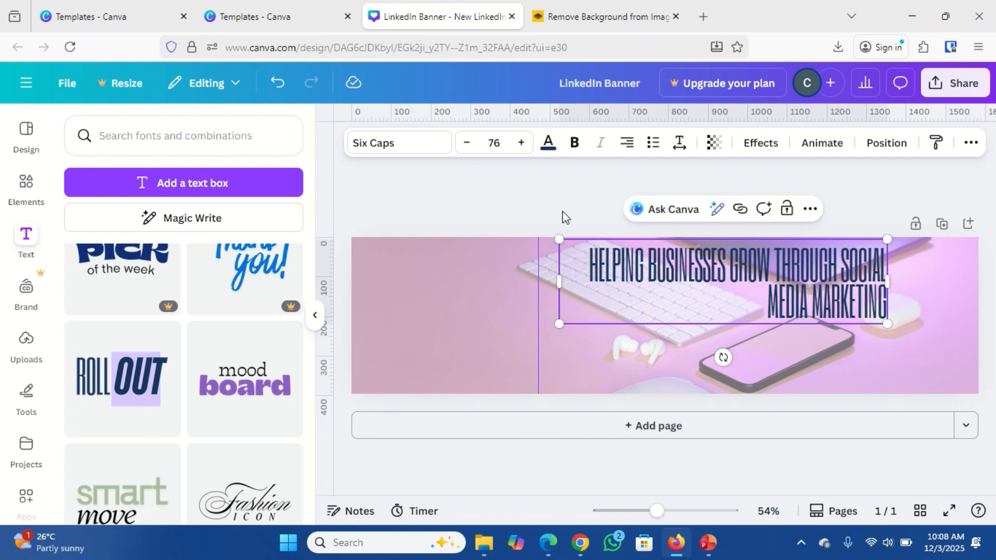
left_click(521, 143)
left_click(521, 142)
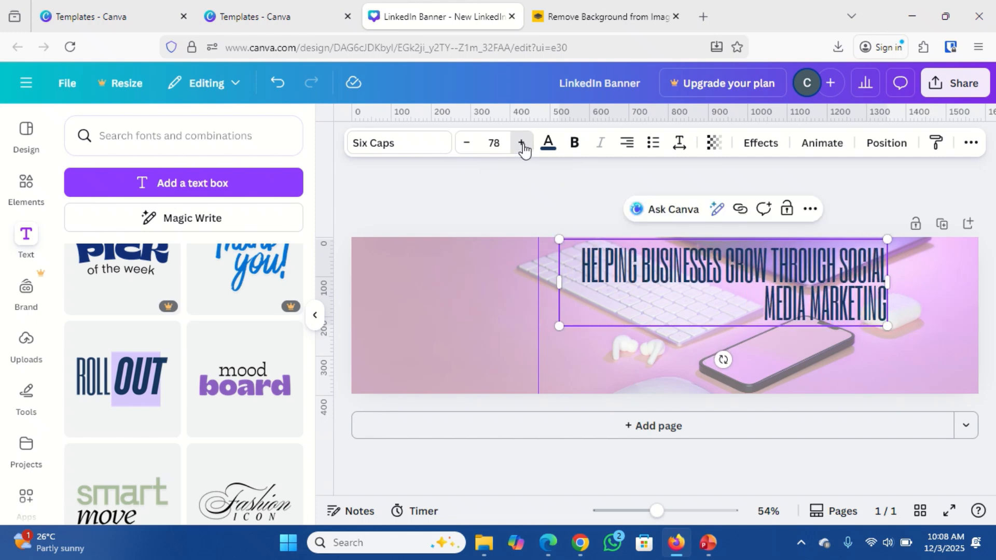
left_click(521, 142)
left_click(521, 143)
left_click(521, 143)
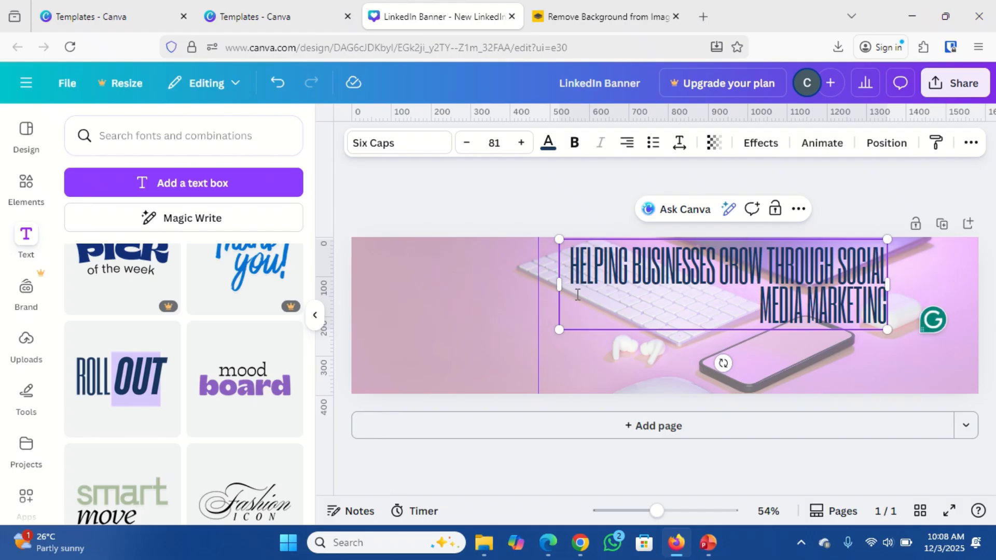
left_click(449, 332)
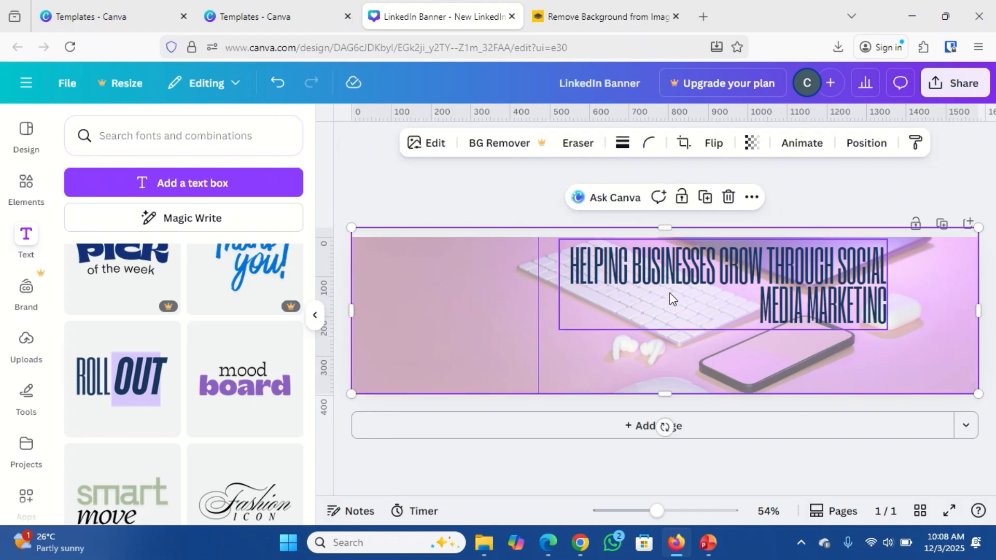
Nudge the headline block right and slightly down, then scroll the Text panel back up.
left_click_drag(672, 299, 702, 301)
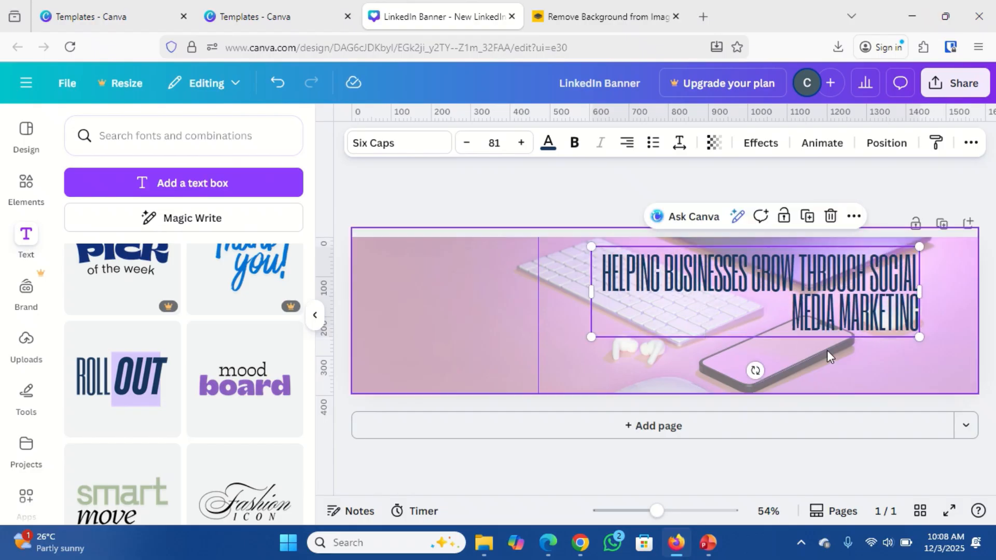
left_click(869, 362)
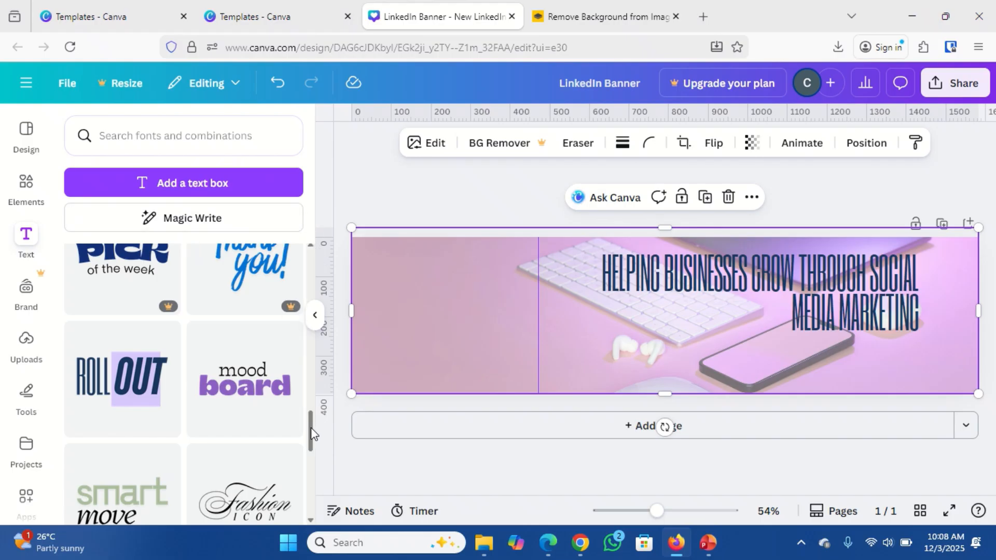
left_click_drag(310, 427, 323, 240)
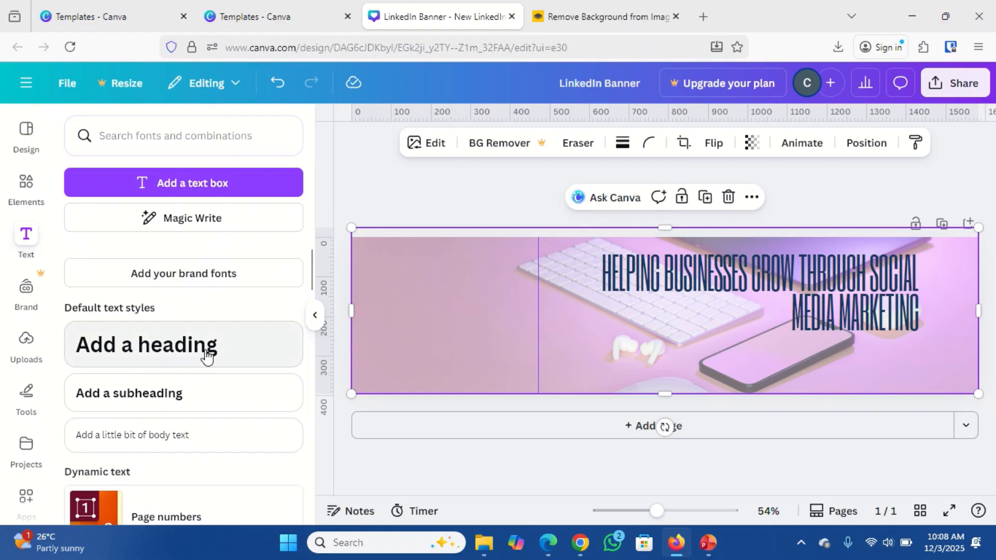
Add a subheading reading 'Contact:' plus the e-mail address and move it near the bottom.
left_click(176, 406)
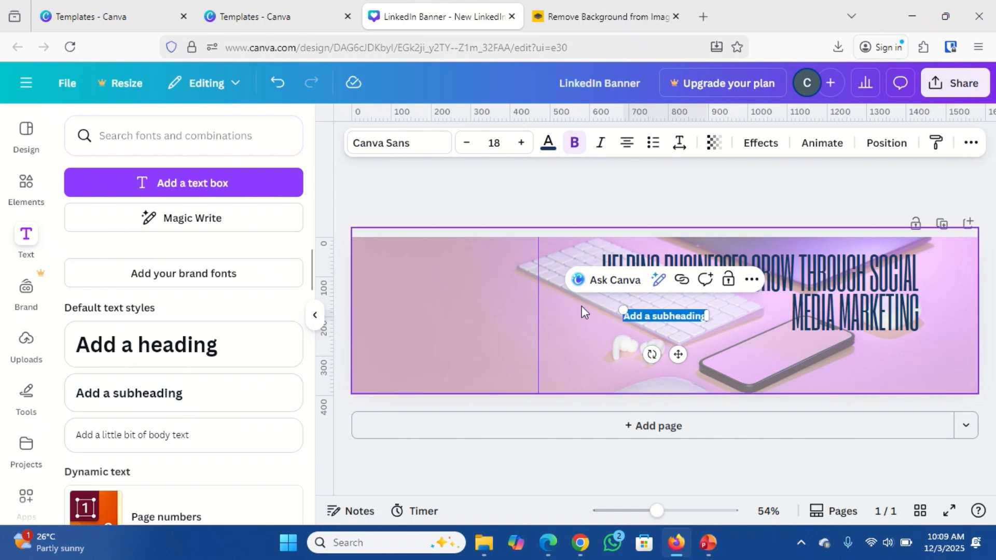
type("Co")
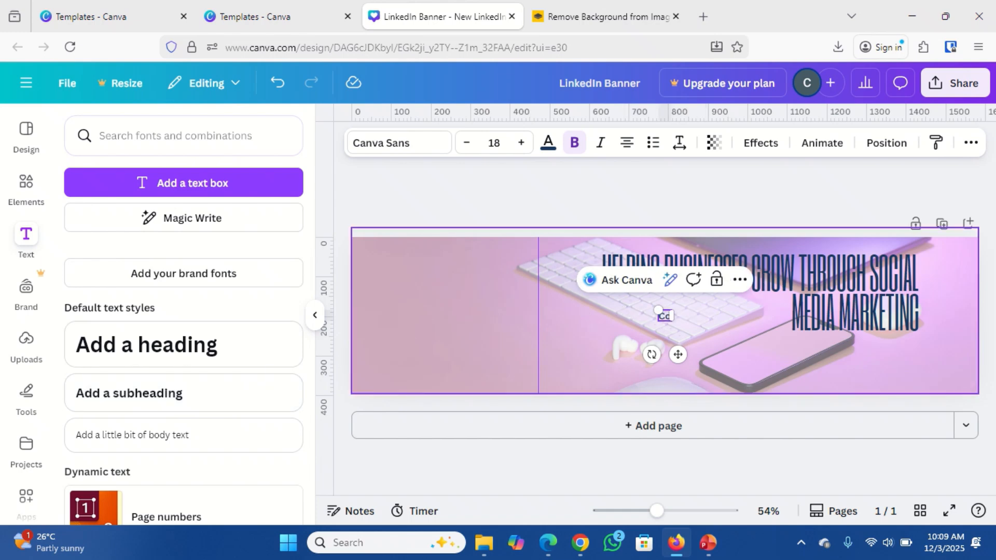
type("ntac")
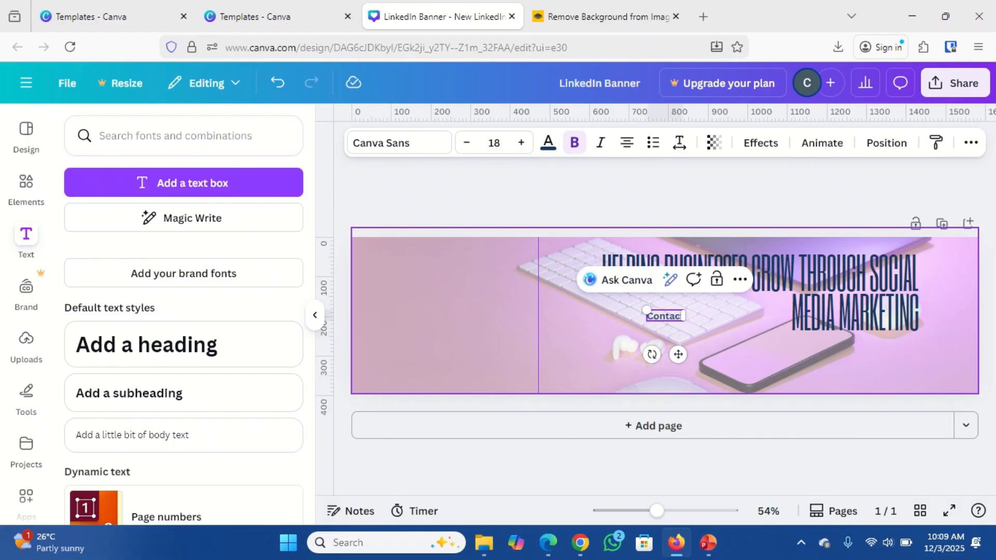
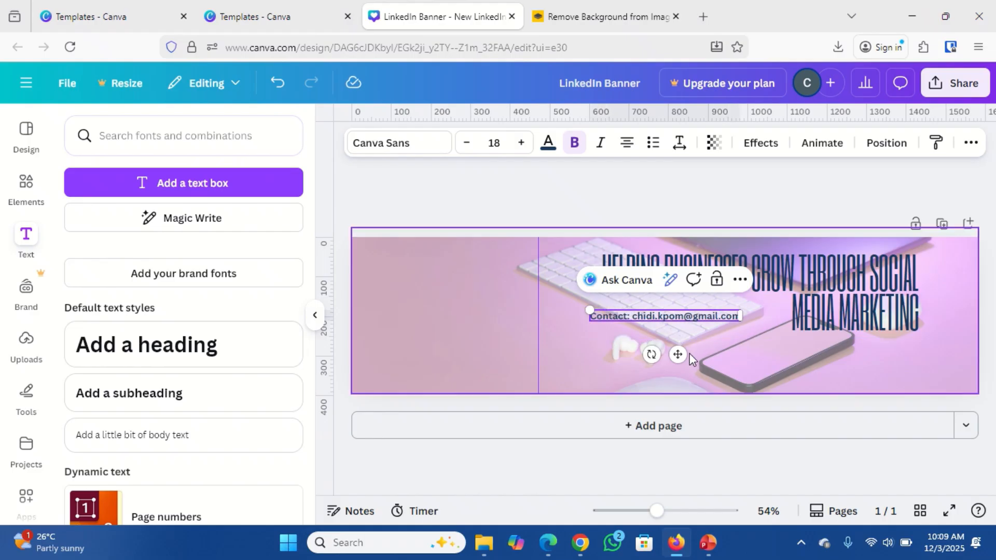
left_click_drag(679, 355, 690, 406)
Unbold 'Contact' and append ' | ' followed by the LinkedIn profile URL after the e-mail.
double_click(628, 368)
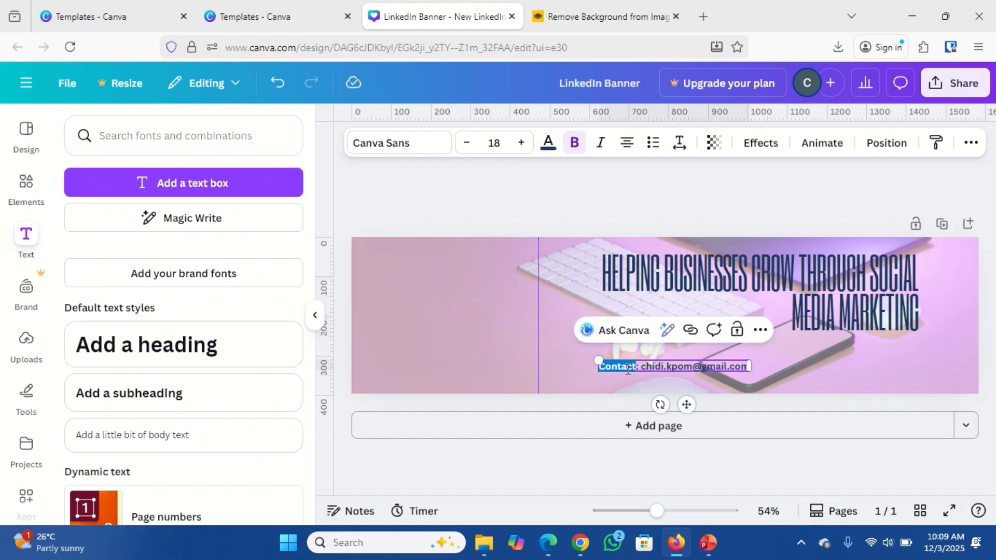
key("ctrl+b")
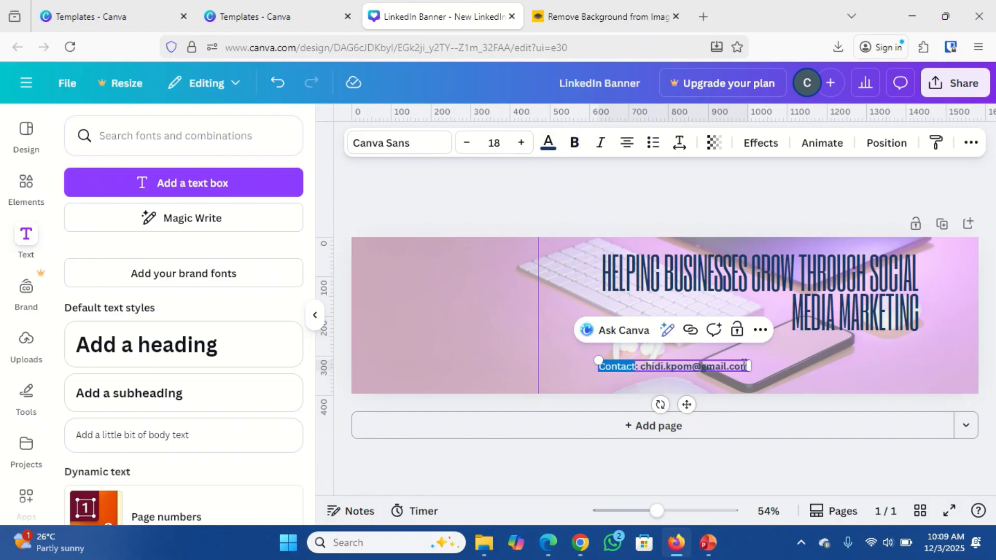
left_click(734, 364)
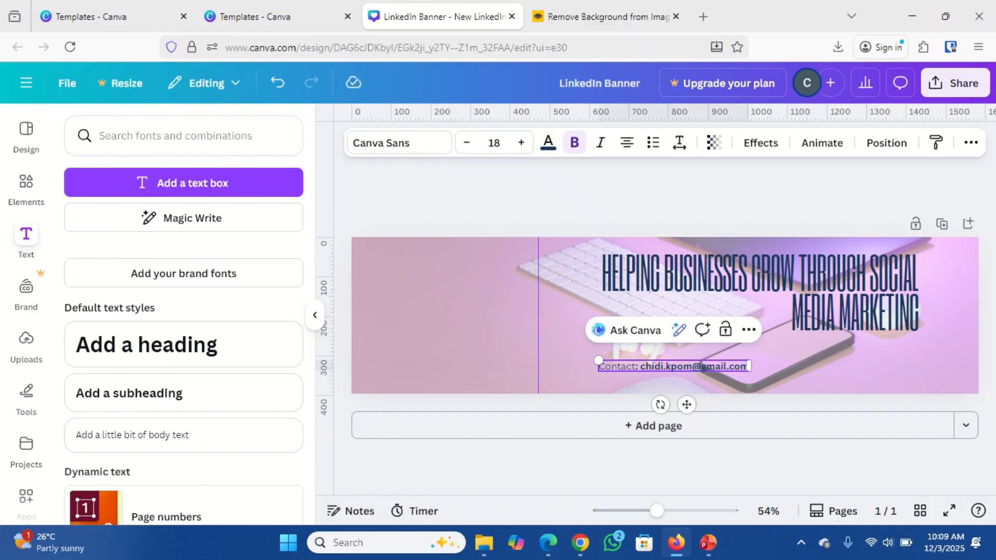
type("| ")
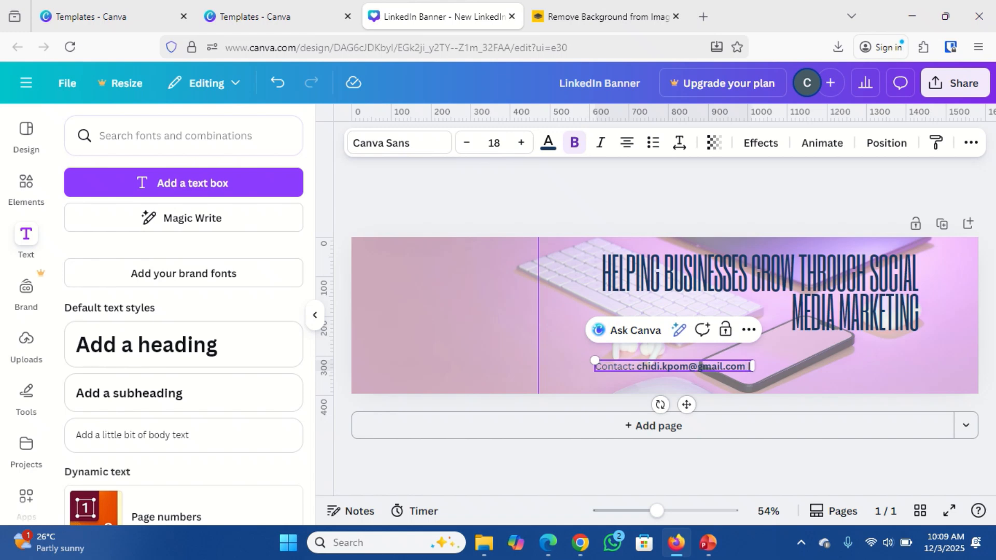
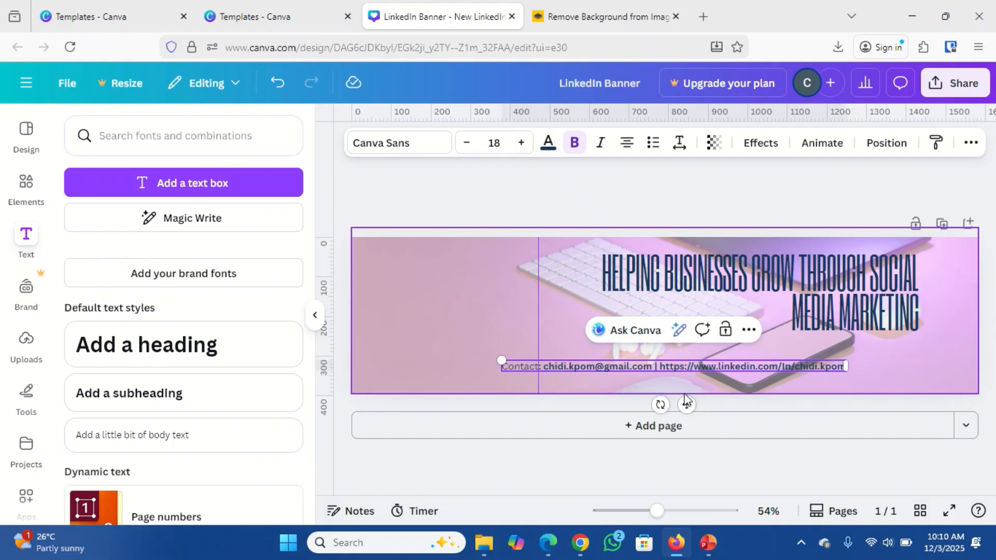
Shift the contact line right and make the word 'Contact' bold.
left_click_drag(687, 404, 776, 392)
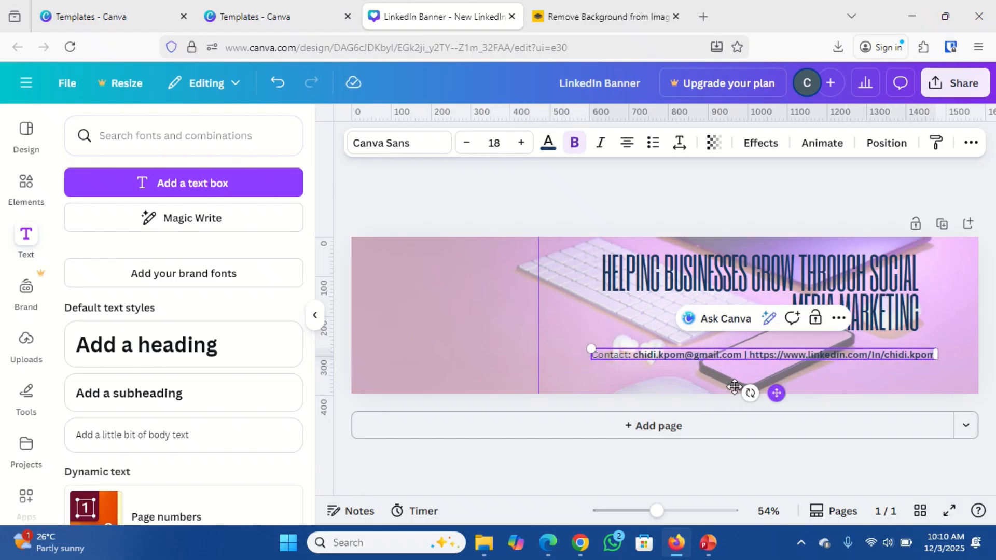
double_click(604, 355)
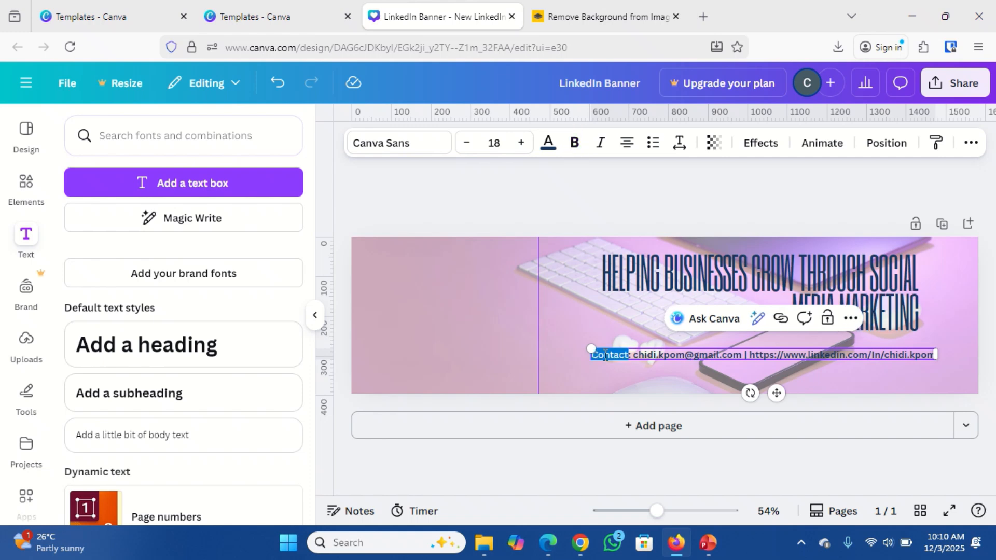
key("ctrl+b")
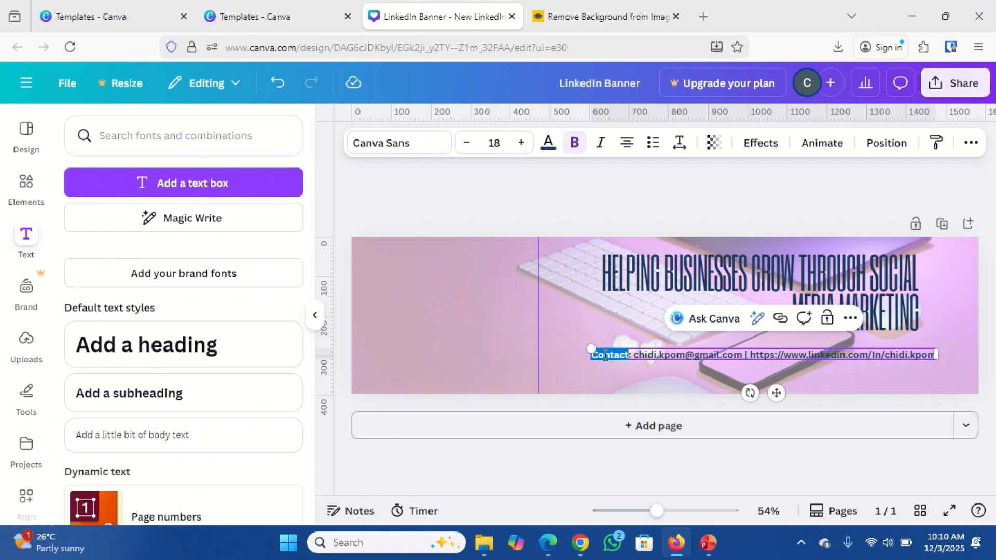
left_click(621, 380)
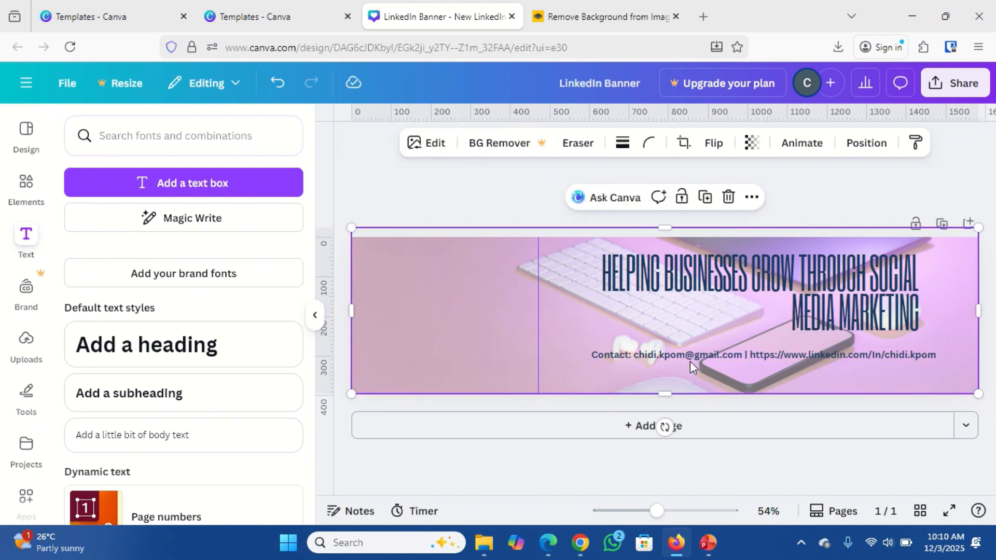
Move the contact line down to the banner's bottom-right edge and show the design templates.
left_click(686, 356)
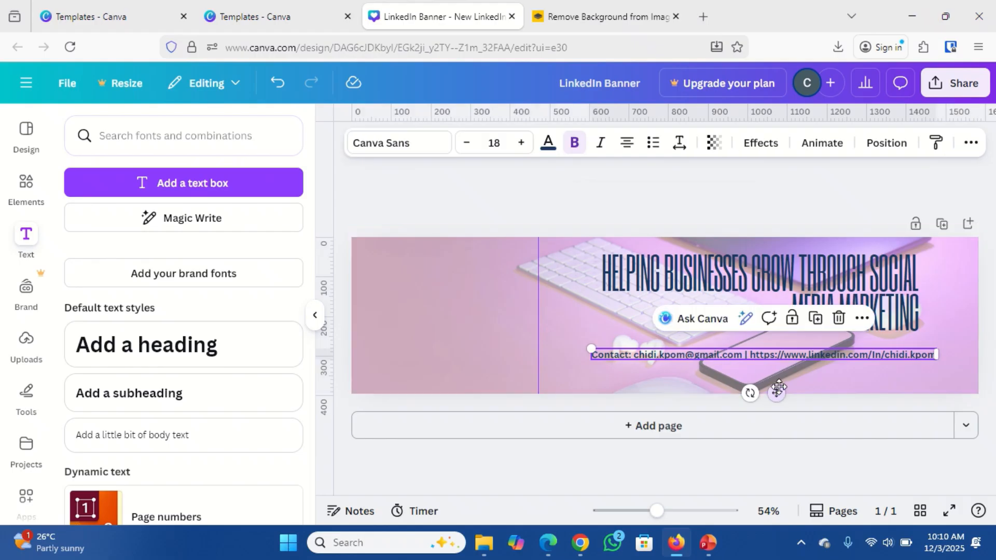
left_click_drag(778, 392, 785, 413)
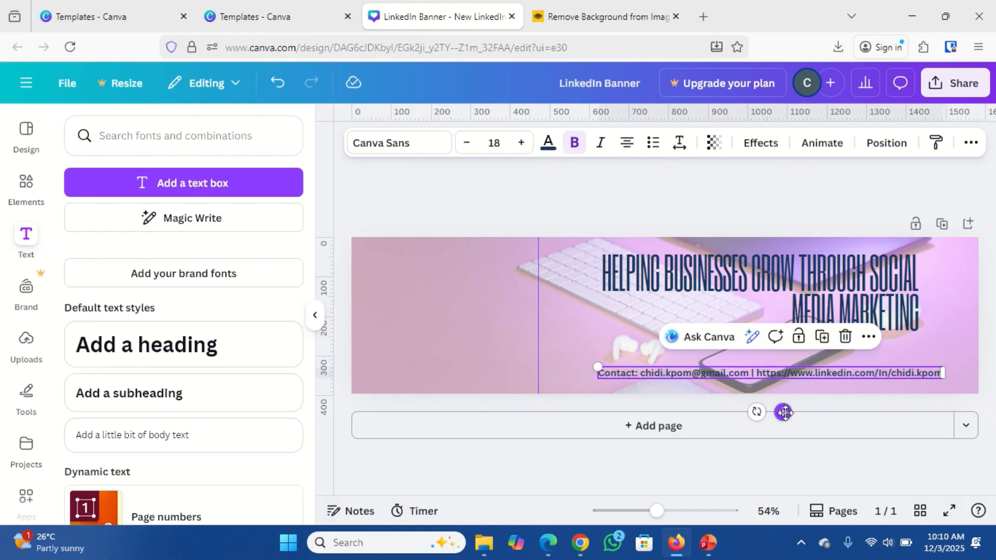
left_click(463, 337)
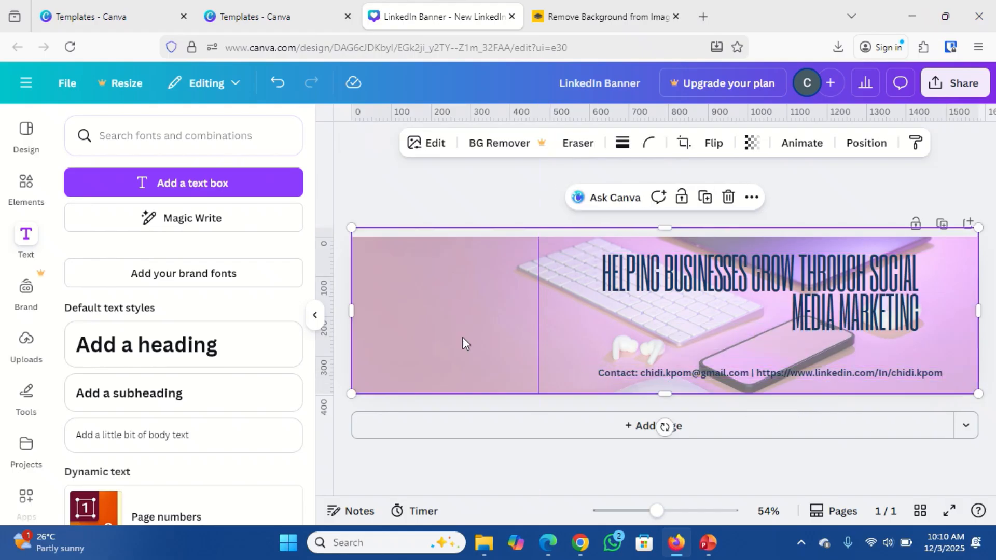
left_click(399, 210)
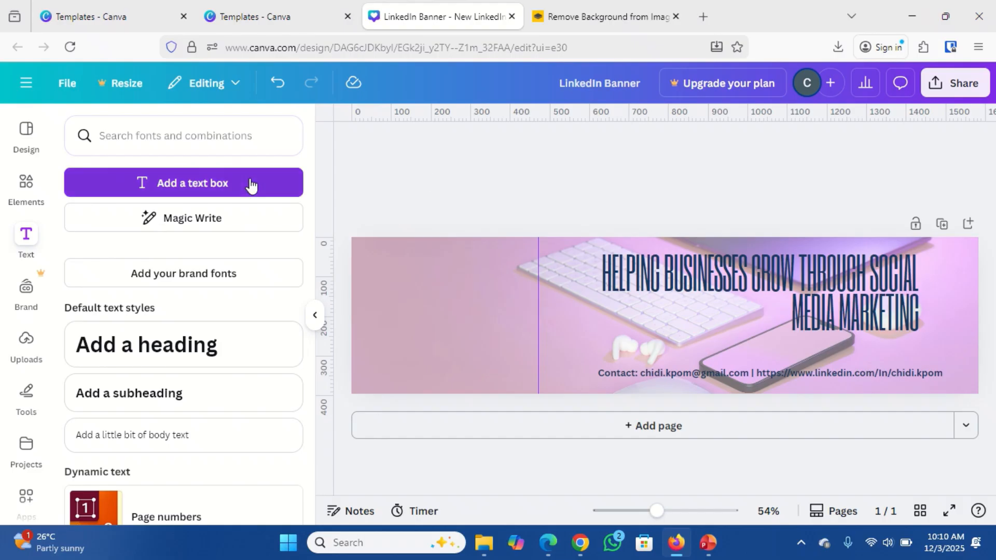
left_click(26, 136)
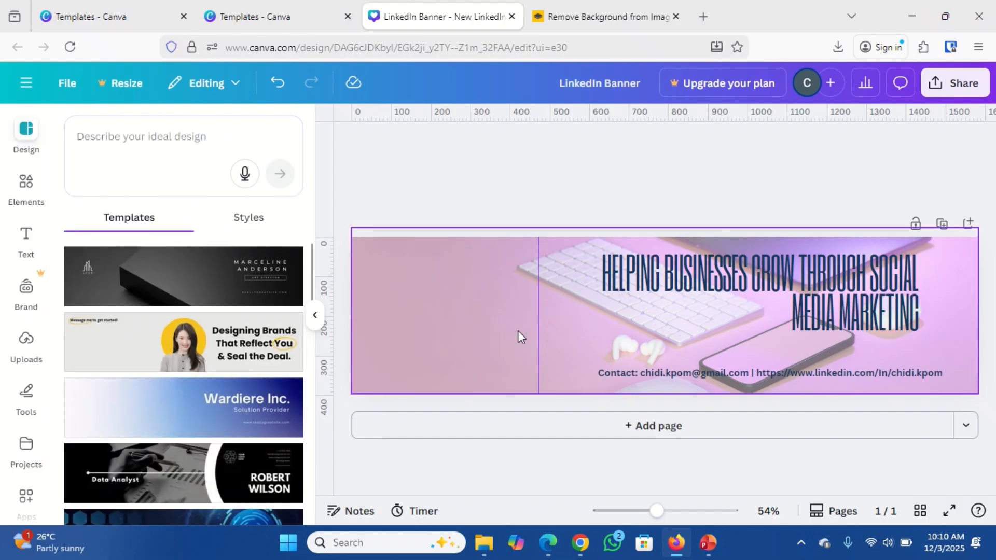
Add page 2 using the Black and Gray Minimalist Shapes template and delete its logo group.
left_click(662, 432)
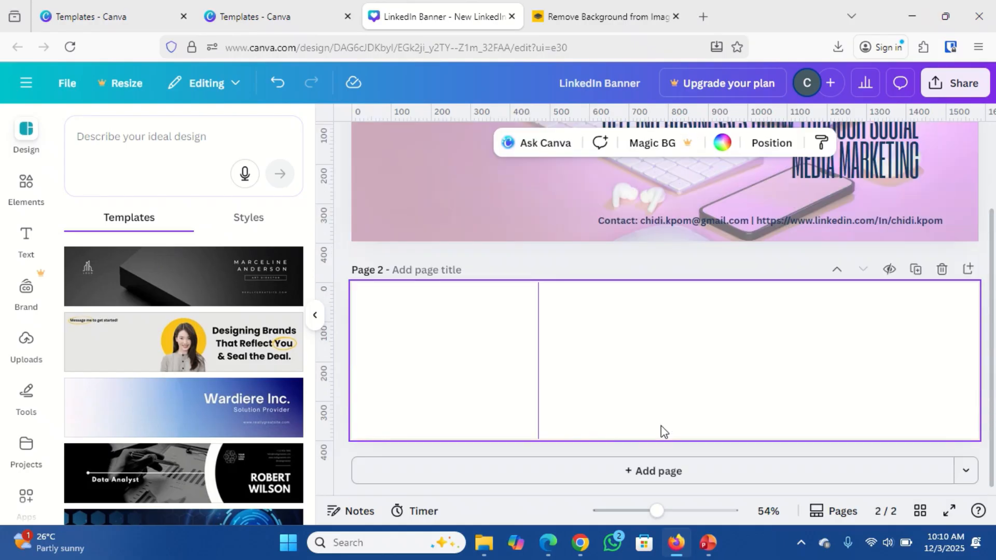
left_click(190, 280)
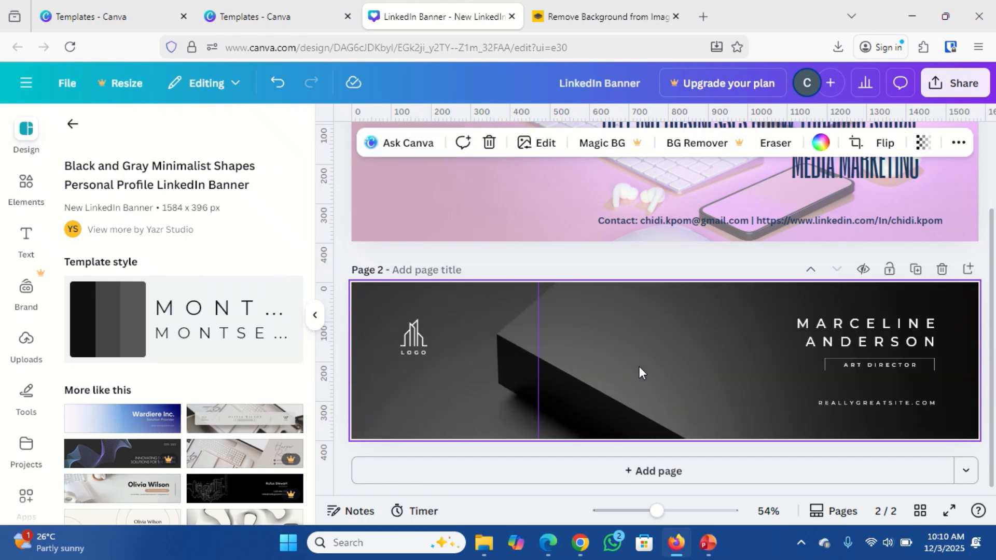
left_click(414, 346)
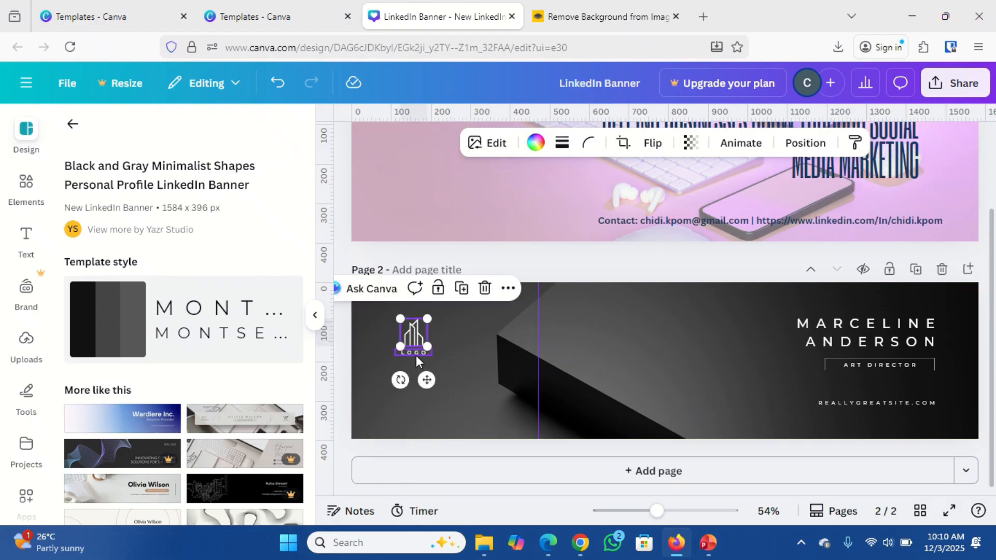
left_click(416, 356)
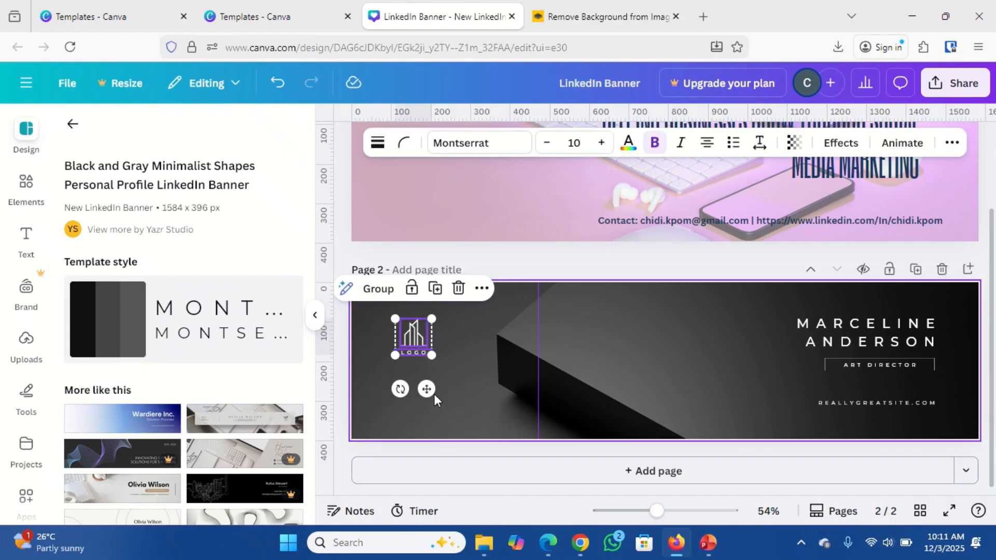
key("Delete")
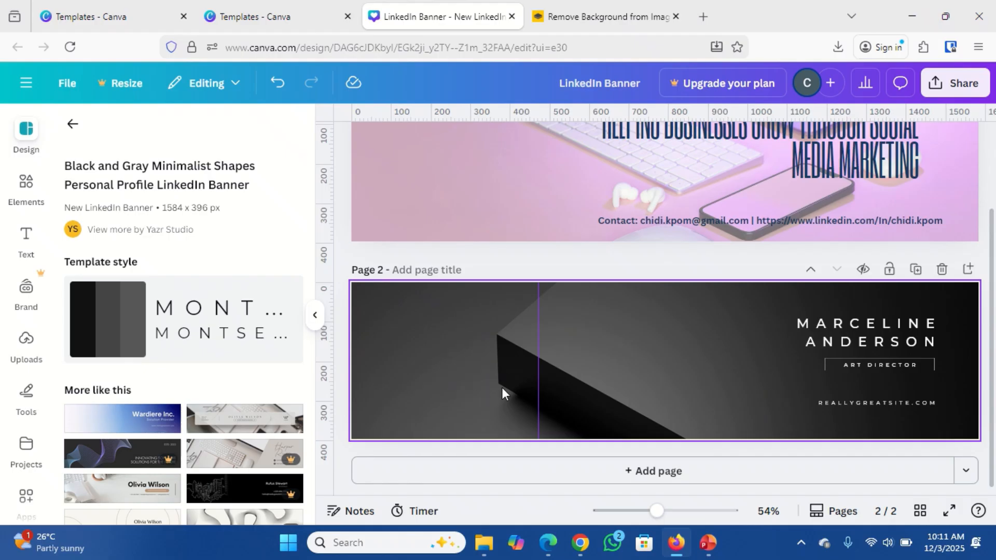
Replace page 2's name text with 'HELPING BUSINESSES GROW THROUGH SOCIAL MEDIA MARKETING'.
left_click(854, 337)
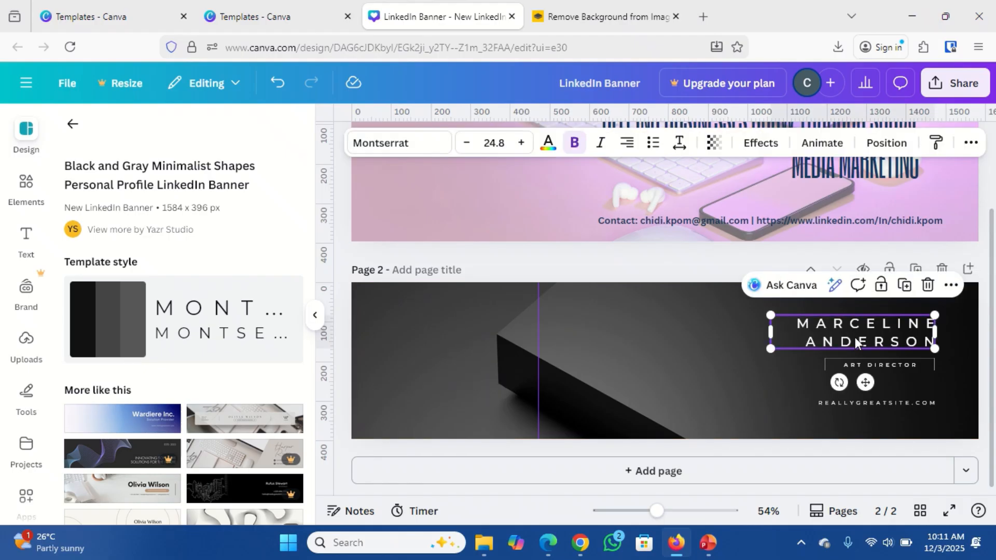
left_click(854, 337)
double_click(855, 340)
key("ctrl+a")
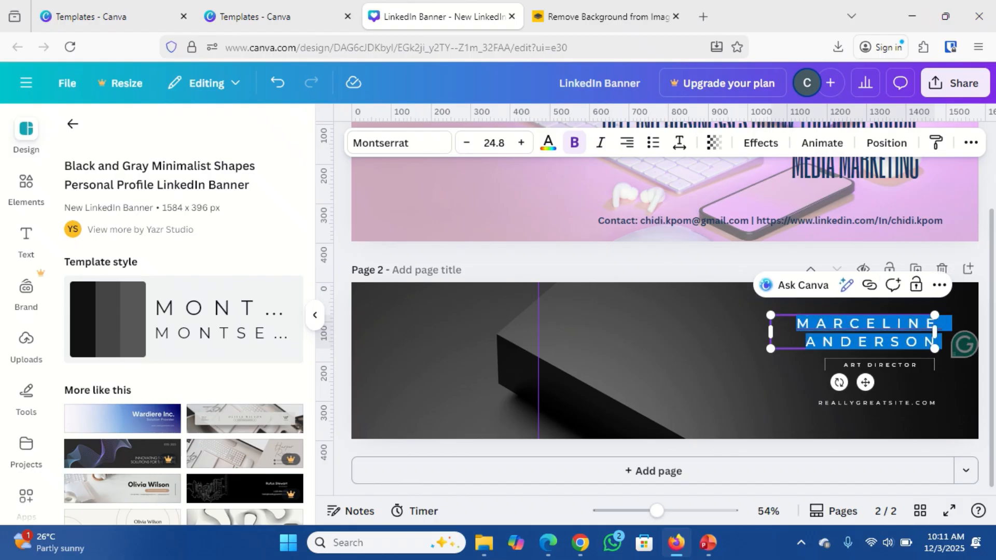
type("HELP")
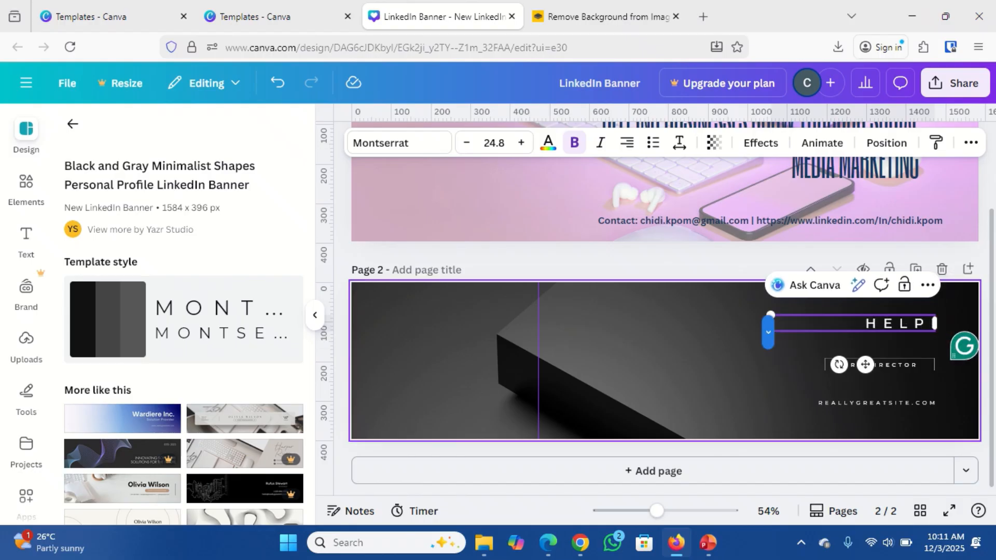
type("ING BUSINESSES")
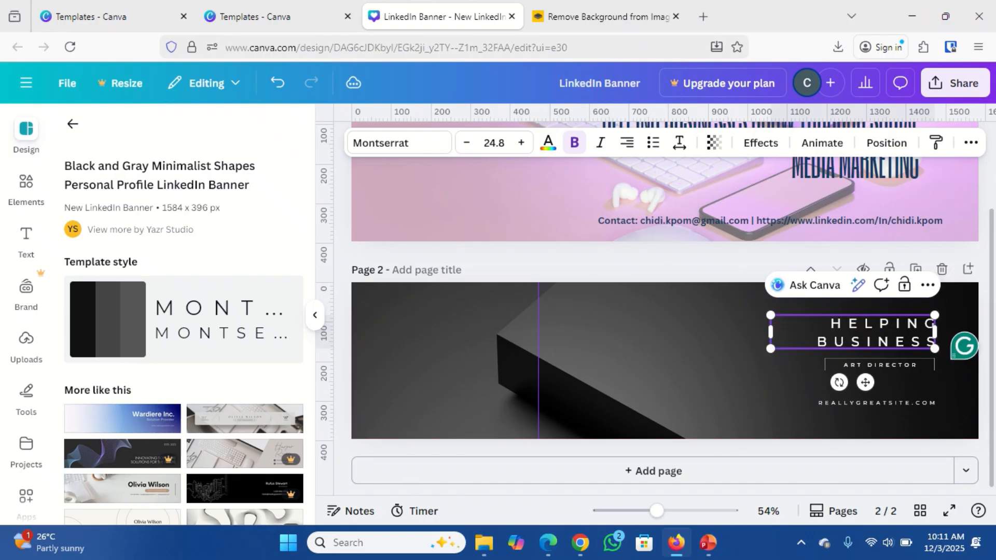
type(" GROW")
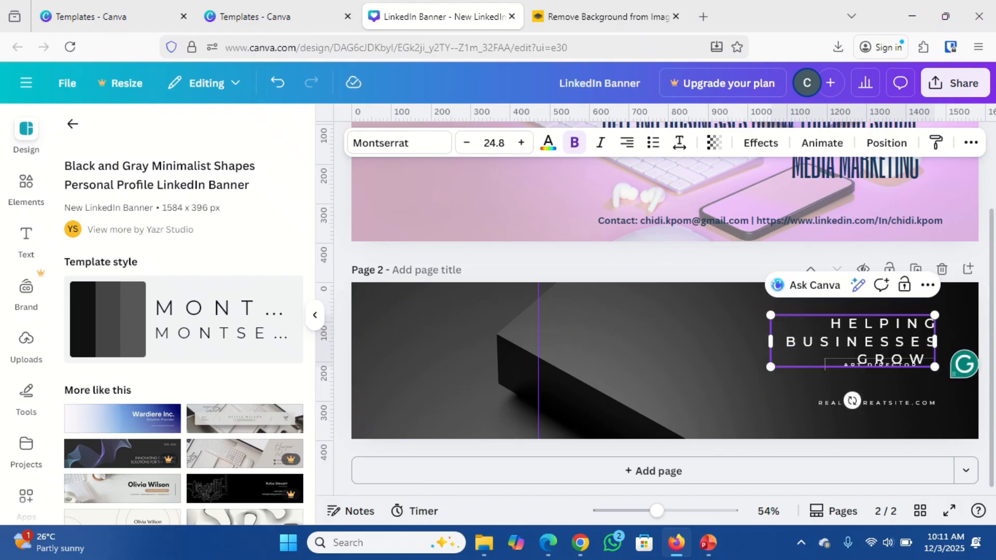
type(" THROUGH")
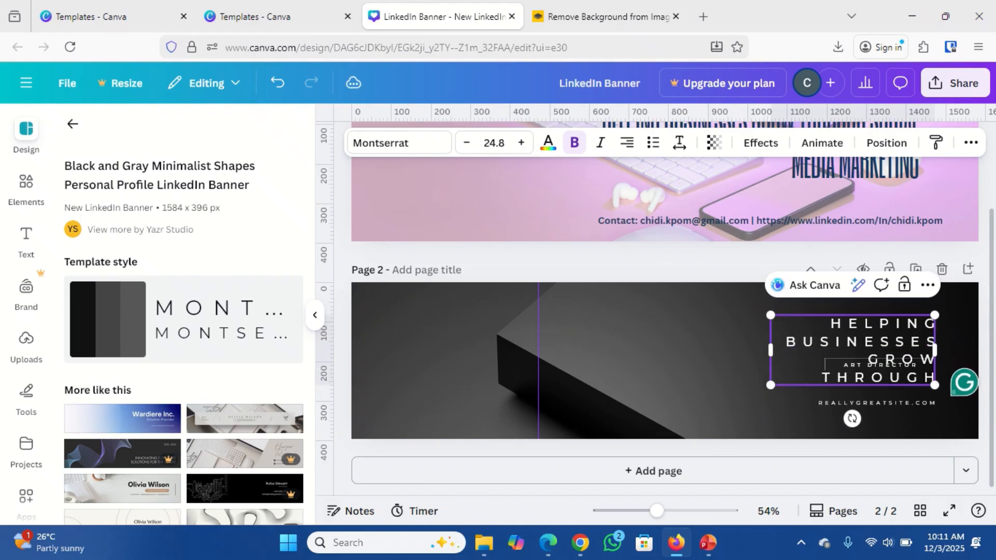
type(" SOC")
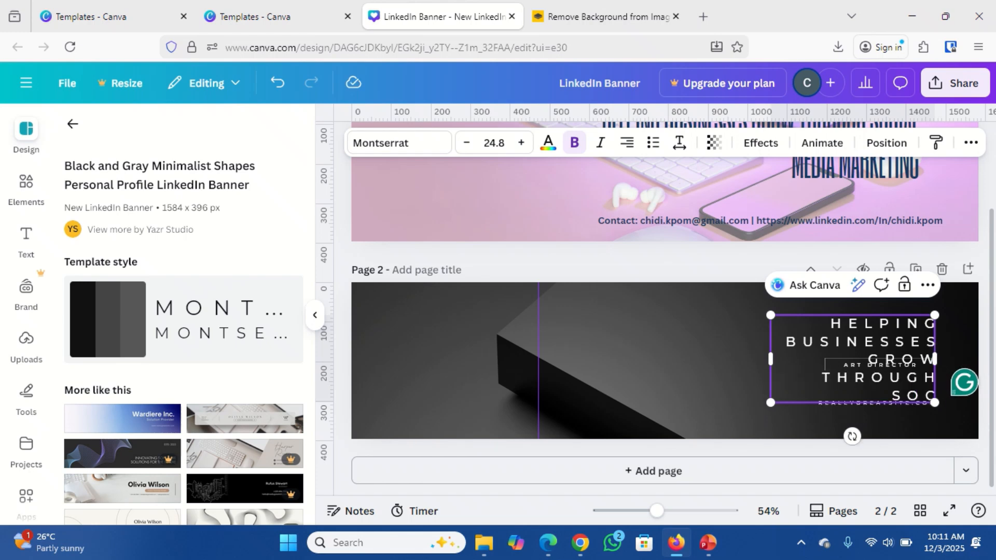
type("IAL MEDIA")
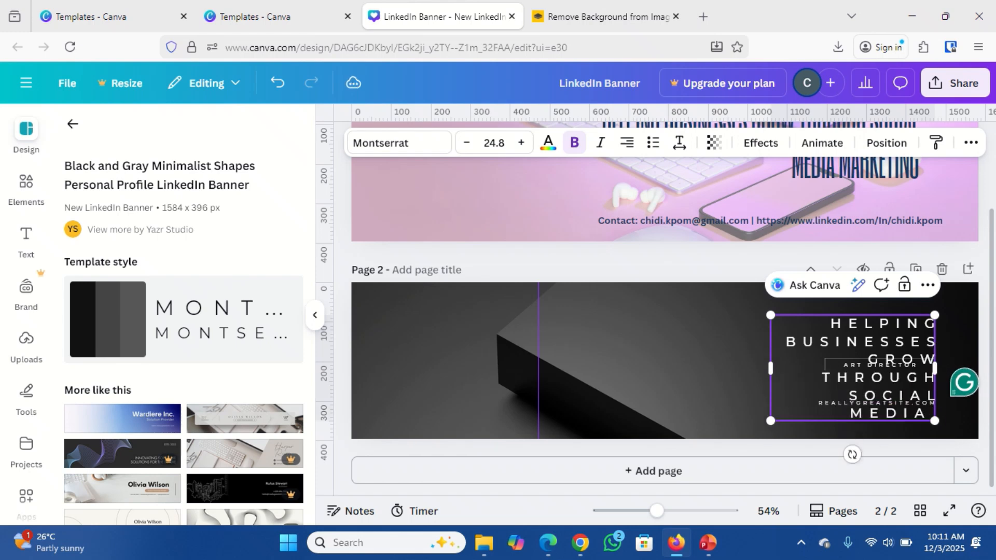
type(" MARKETING")
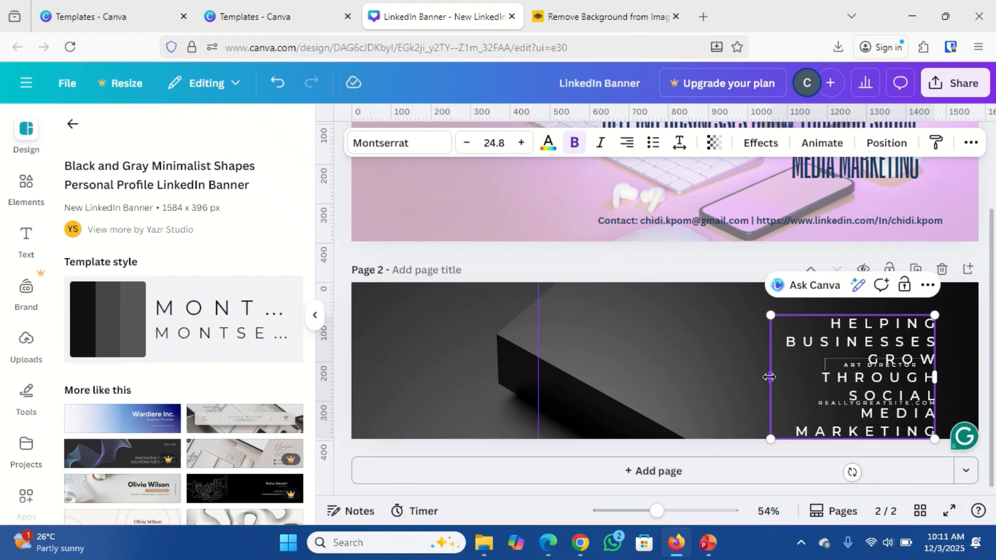
Widen the page 2 heading box to about 1,055 px on both sides and deselect it.
left_click_drag(770, 377, 548, 338)
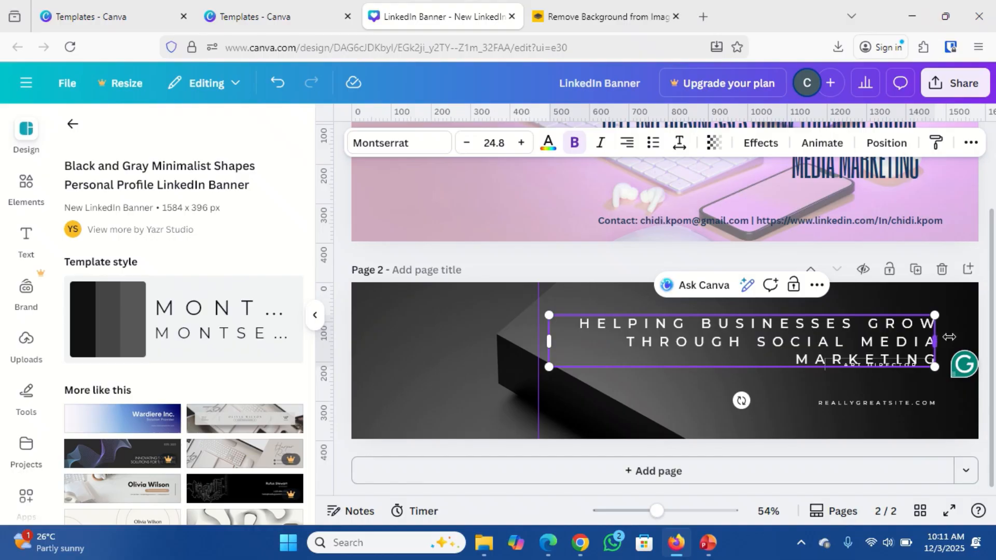
left_click_drag(941, 338, 962, 331)
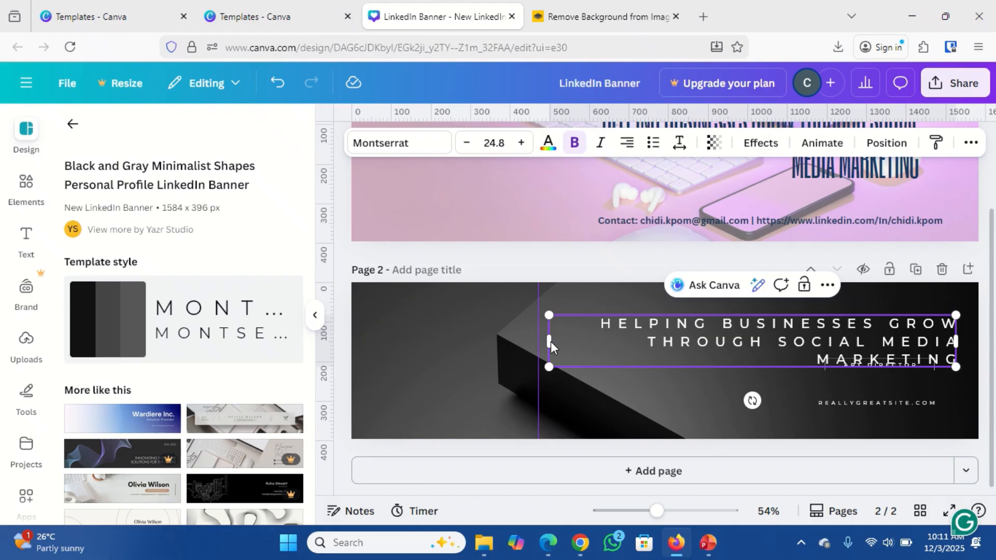
left_click_drag(547, 341, 537, 343)
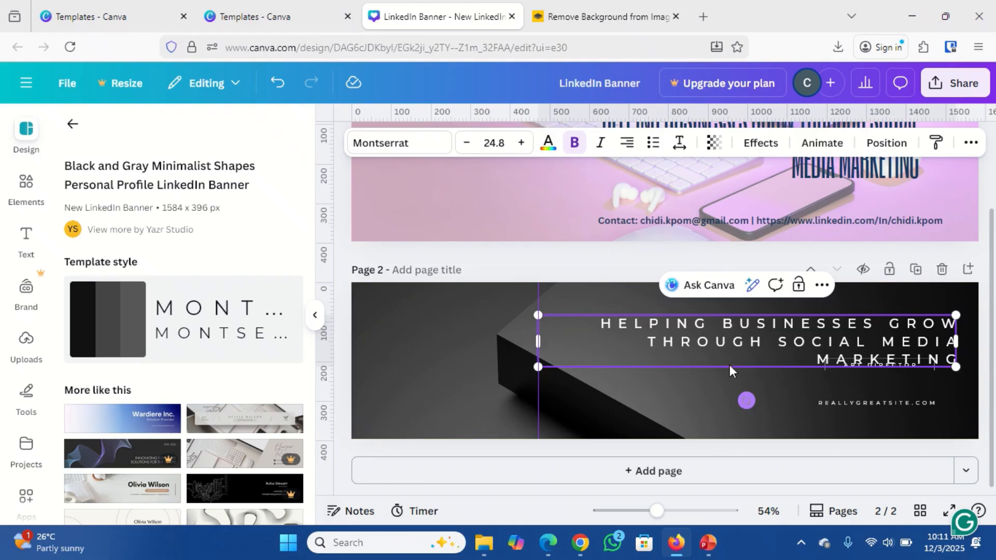
left_click(709, 377)
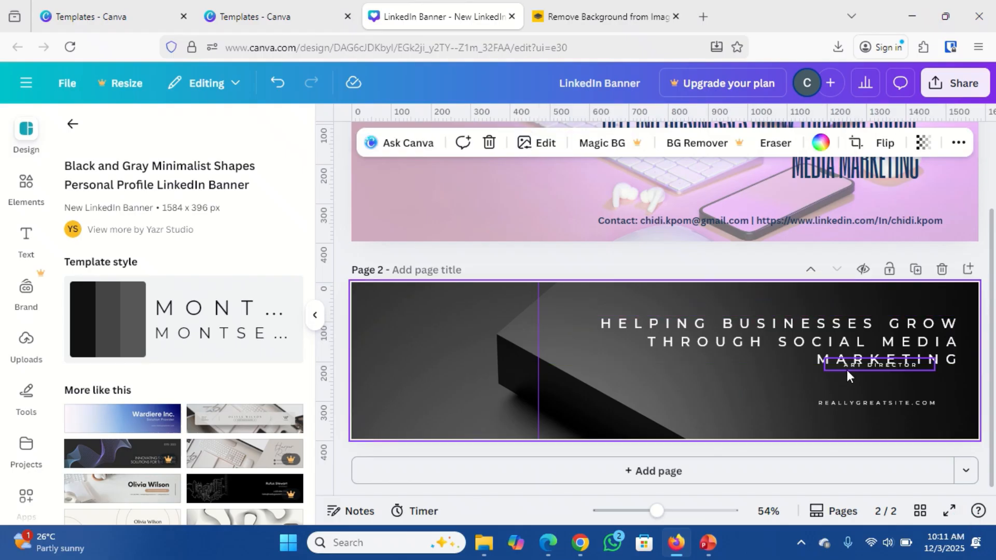
Adjust the ART DIRECTOR box's height and move the page 2 heading higher.
left_click(846, 369)
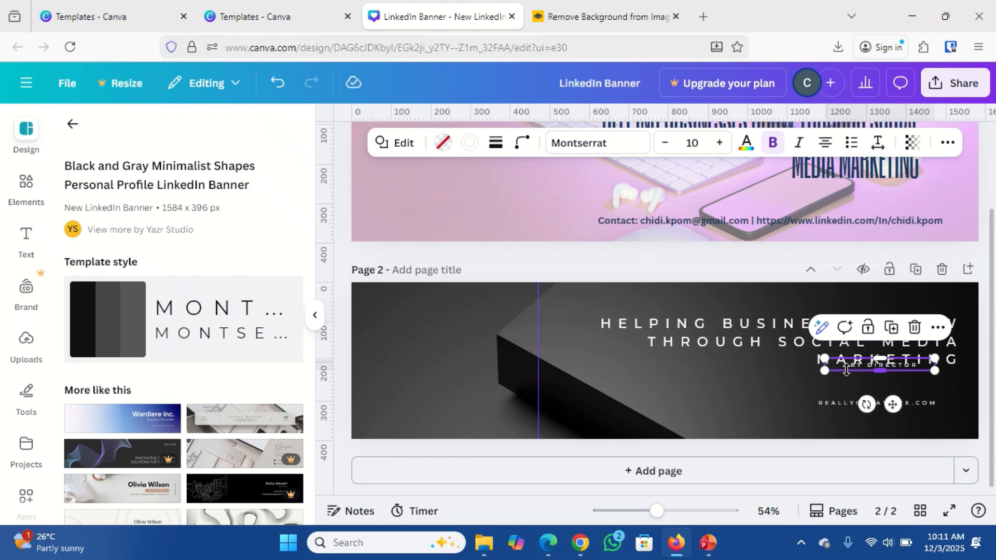
left_click_drag(847, 370, 880, 418)
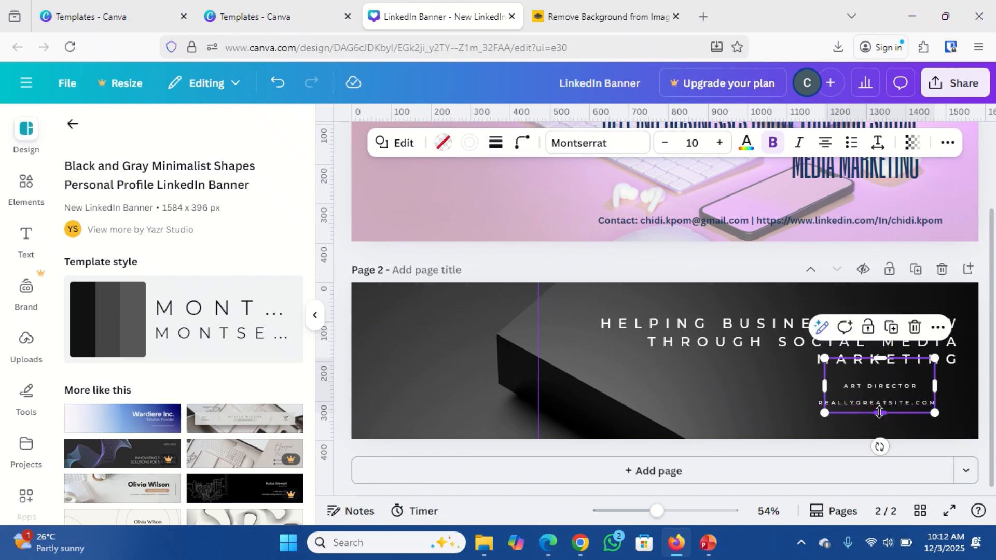
left_click_drag(878, 413, 880, 387)
left_click(730, 331)
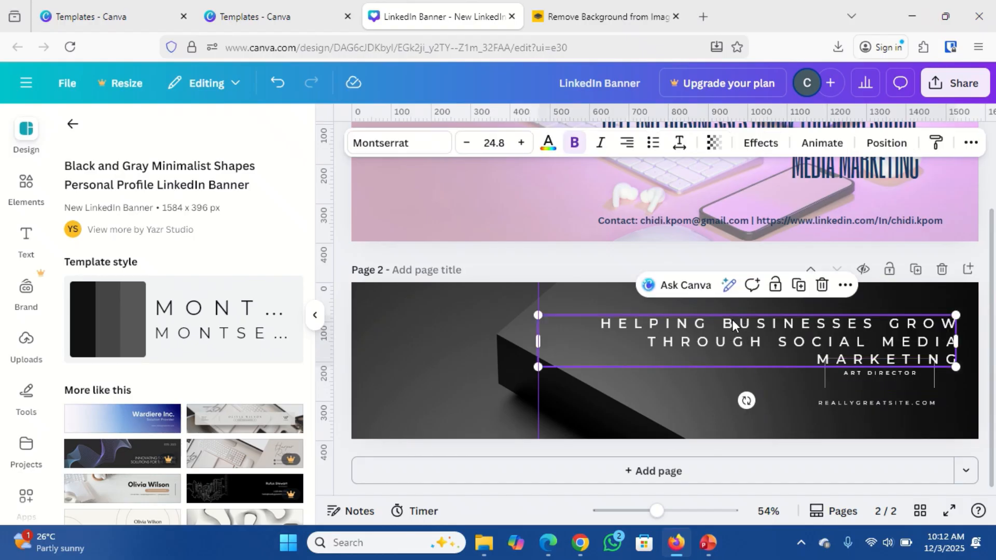
left_click_drag(735, 328, 735, 313)
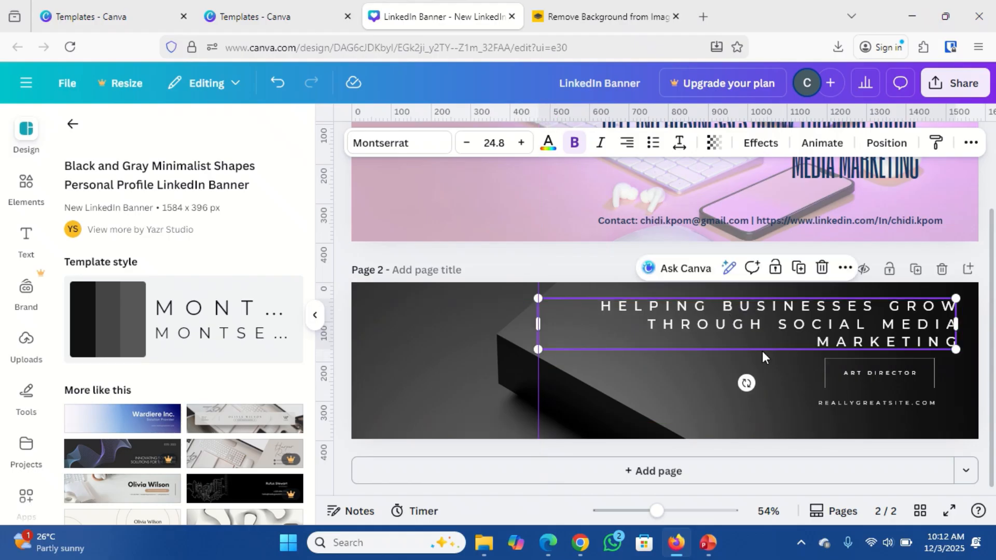
Select the whole ART DIRECTOR line and shrink its box to 277 × 42 px.
left_click(859, 379)
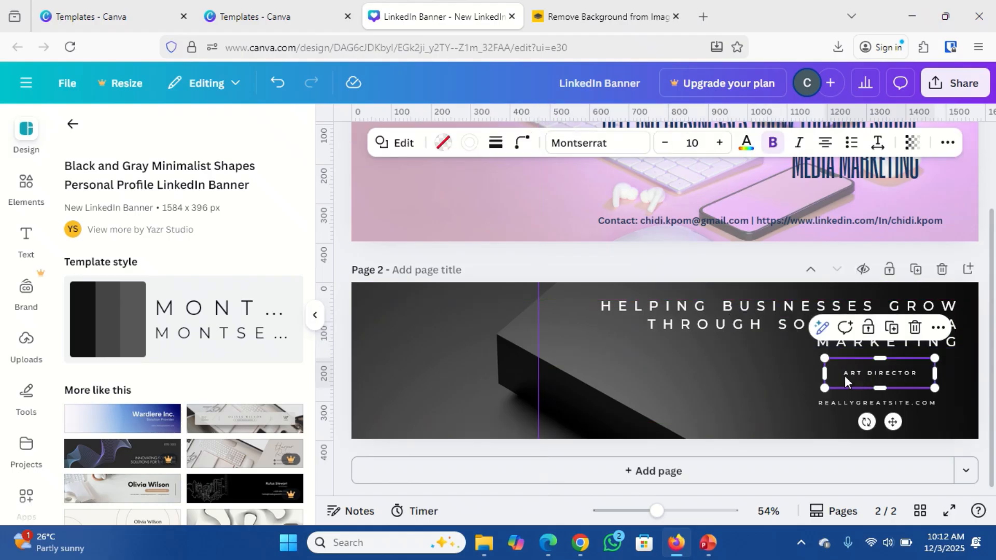
double_click(844, 375)
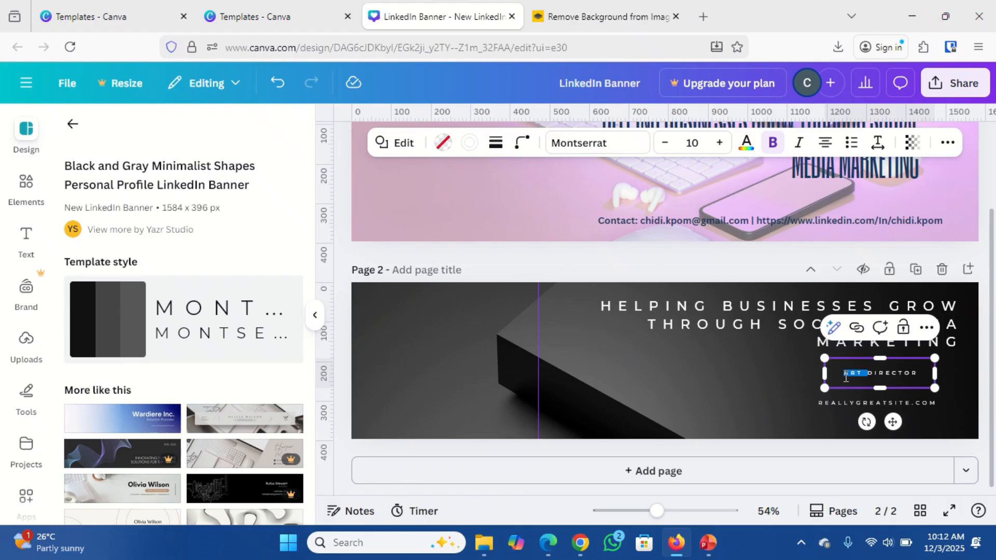
triple_click(845, 375)
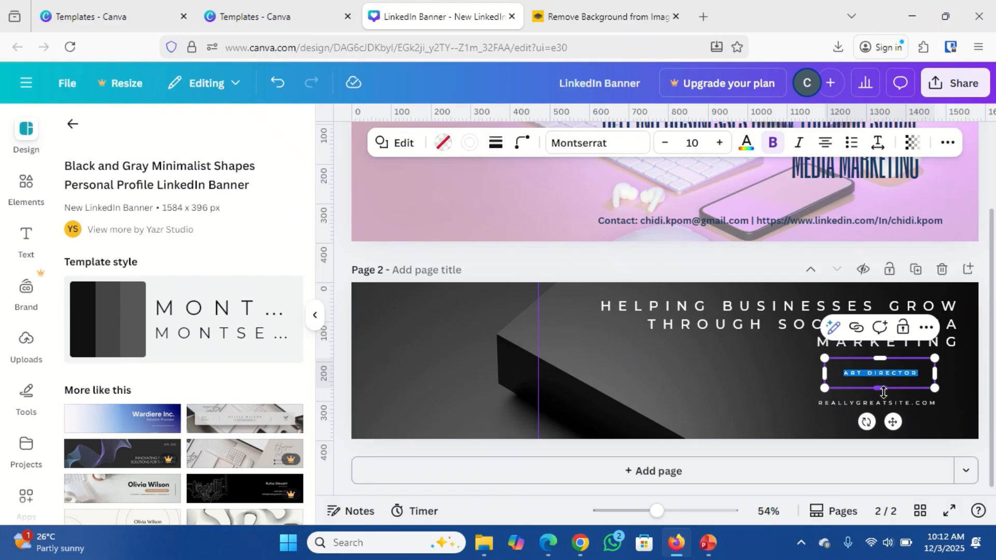
left_click_drag(883, 392, 884, 379)
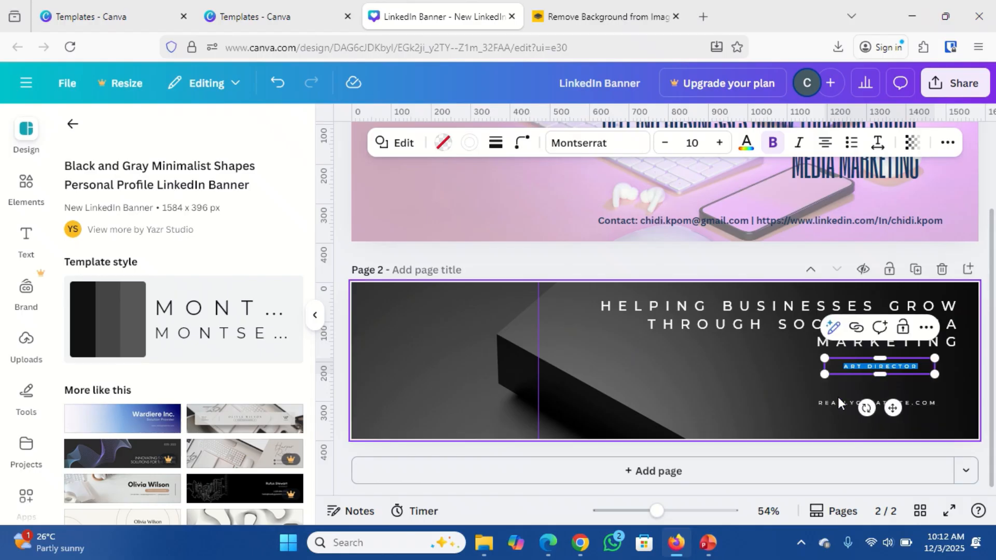
Select the full contact line in page 1's text to copy it.
double_click(850, 367)
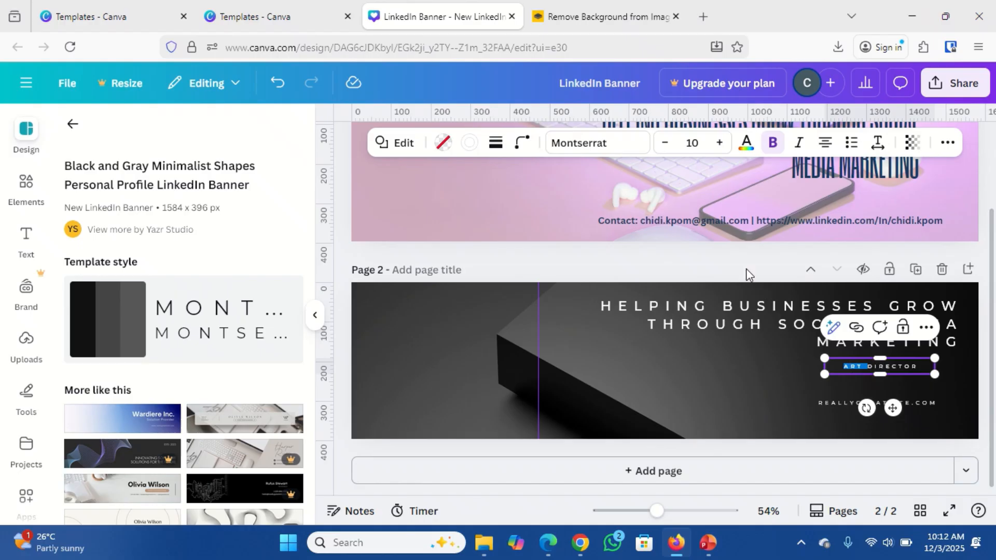
left_click(684, 210)
double_click(684, 218)
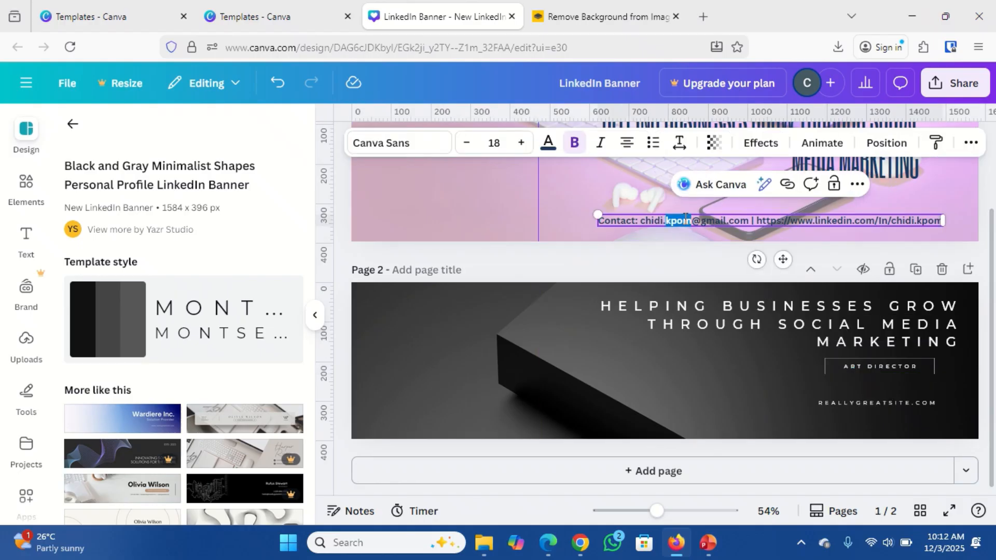
key("ctrl+a")
key("ctrl+c")
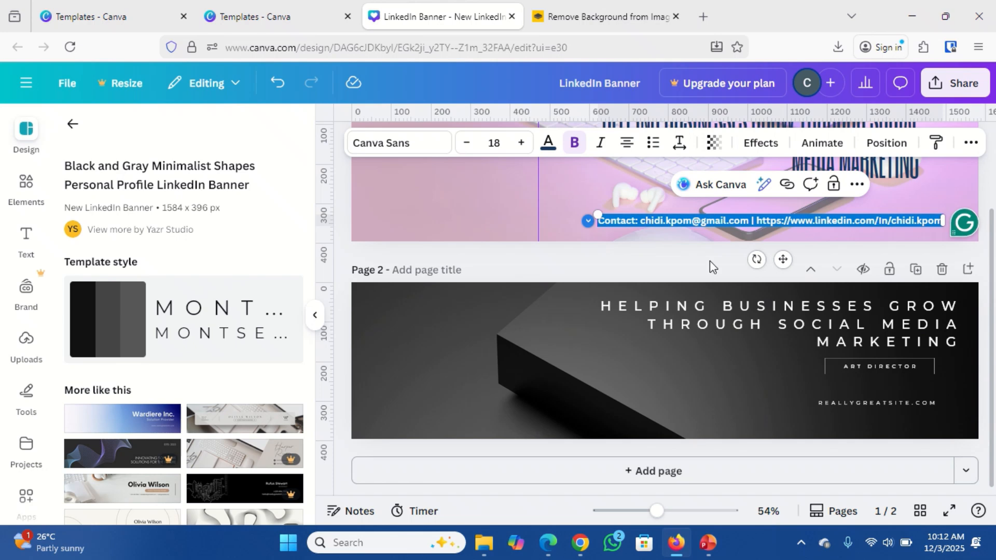
Replace page 2's ART DIRECTOR line with the pasted contact text, without the LinkedIn address.
left_click(846, 366)
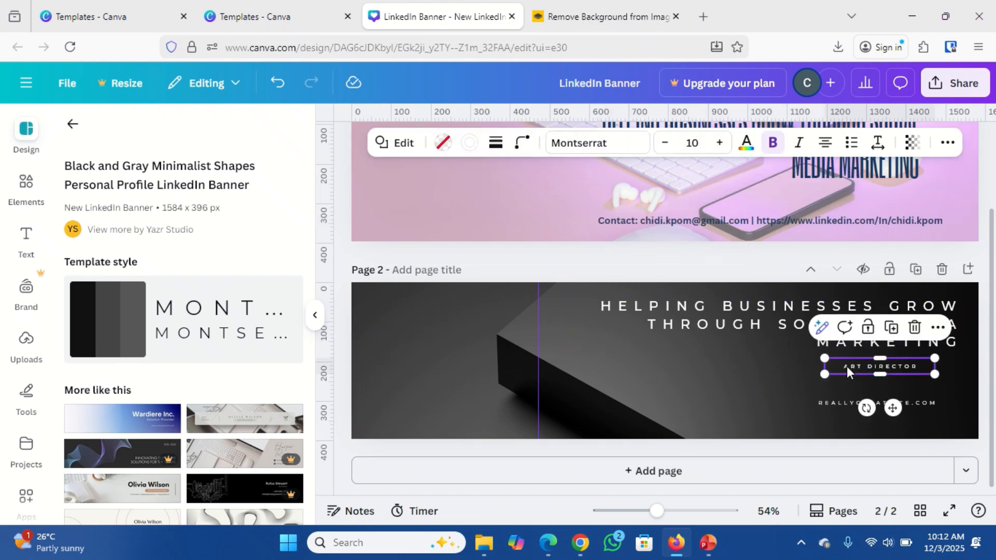
double_click(846, 366)
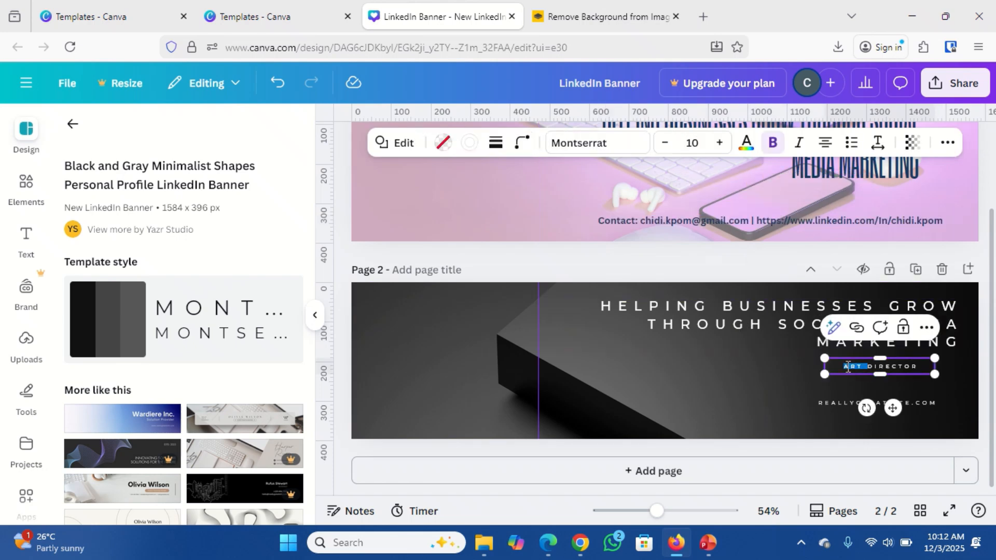
key("ctrl+a")
key("ctrl+v")
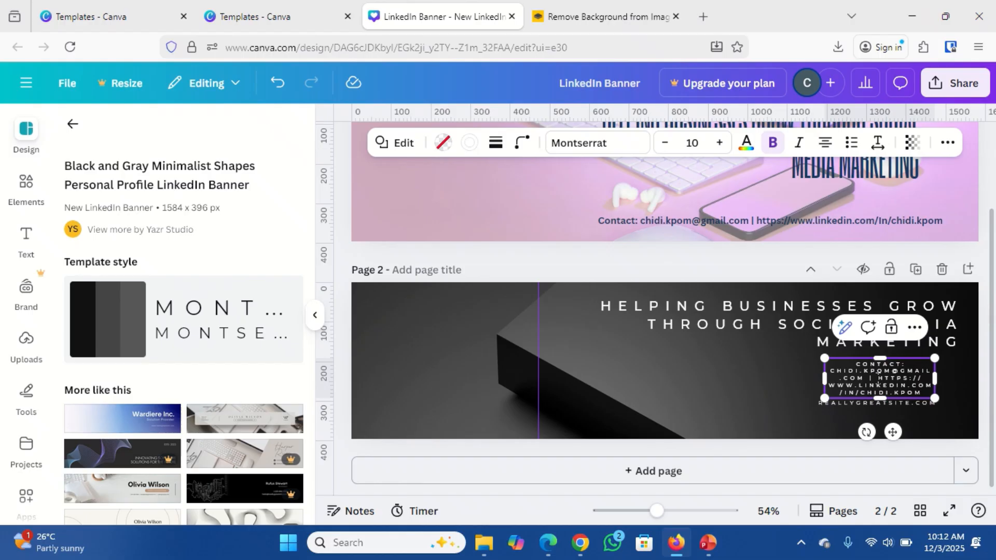
left_click_drag(878, 378, 922, 392)
key("ctrl+c")
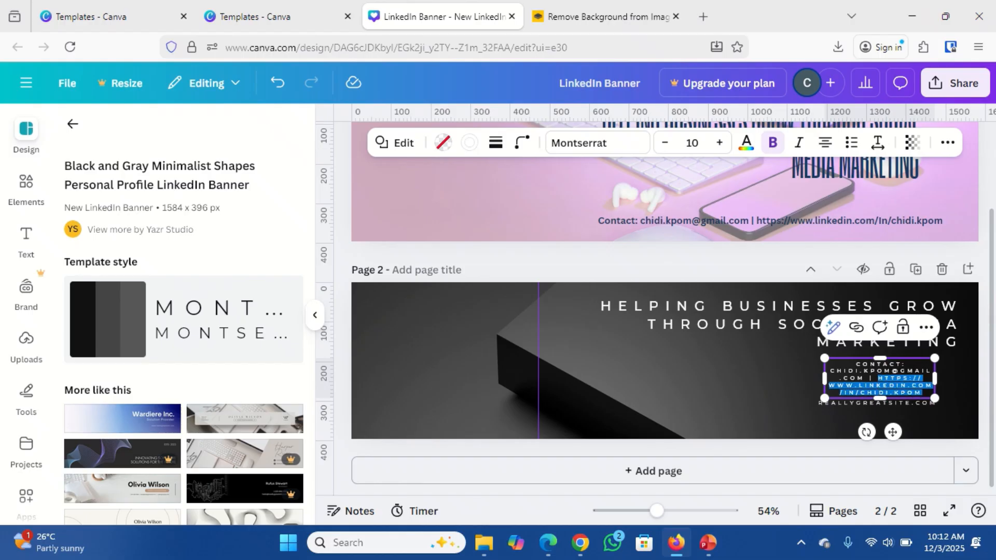
key("BackSpace")
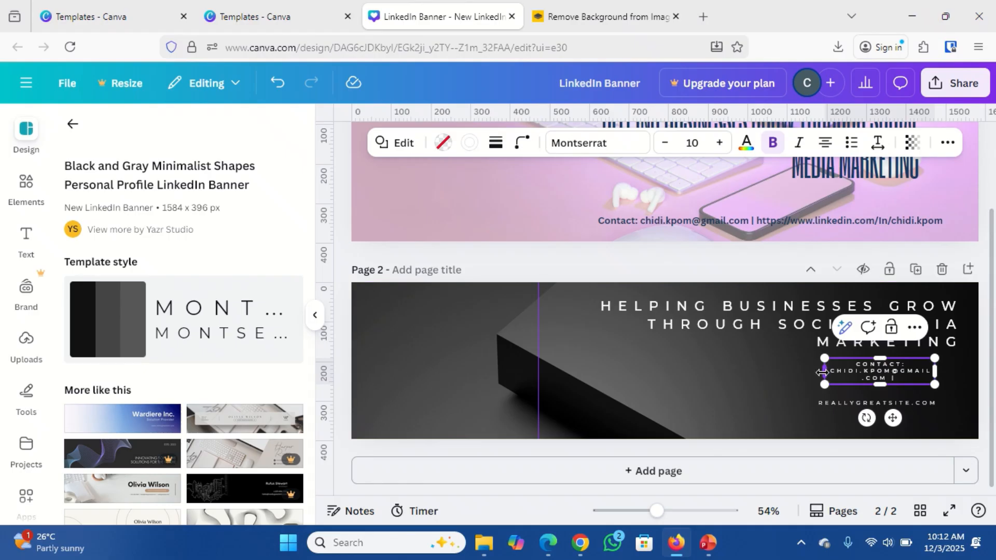
Widen the contact box to 356 px so the e-mail fits one line, and bold CONTACT.
left_click_drag(822, 374, 791, 377)
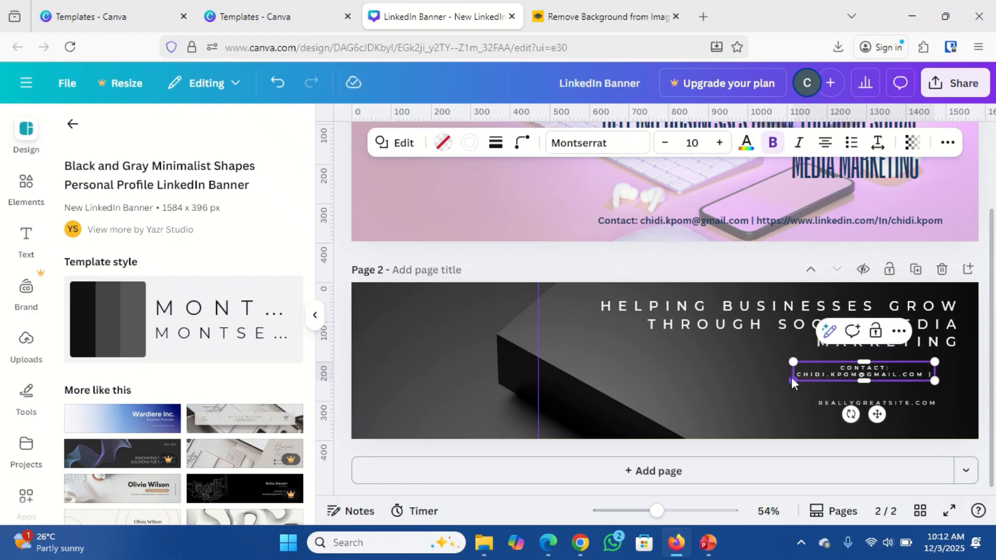
double_click(870, 368)
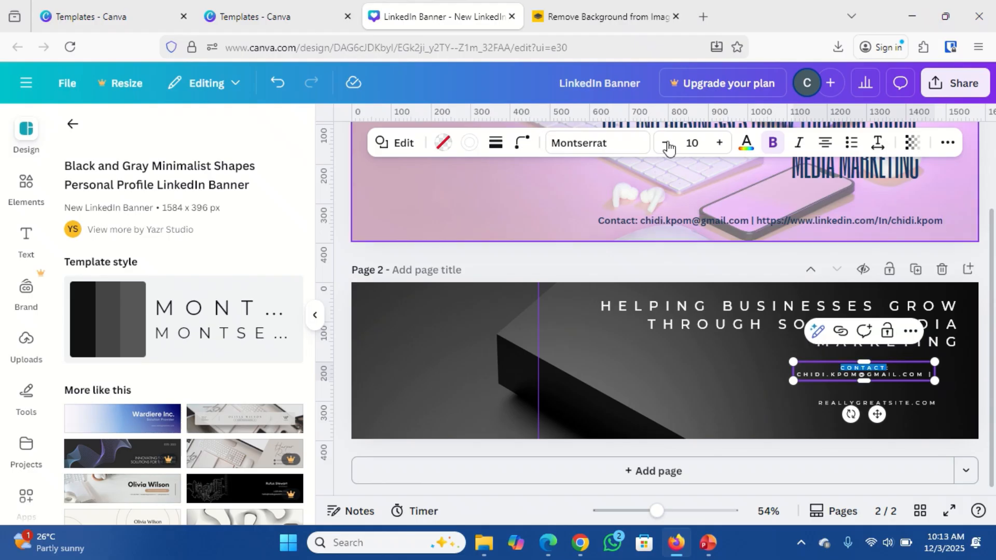
left_click(772, 148)
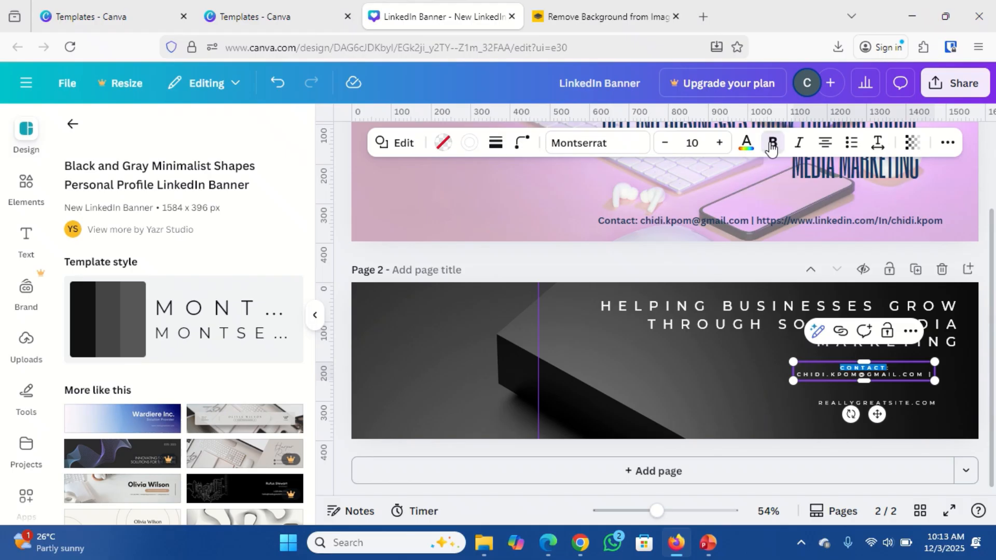
Replace page 2's REALLYGREATSITE.COM text with the LinkedIn profile address and widen its box.
left_click(829, 401)
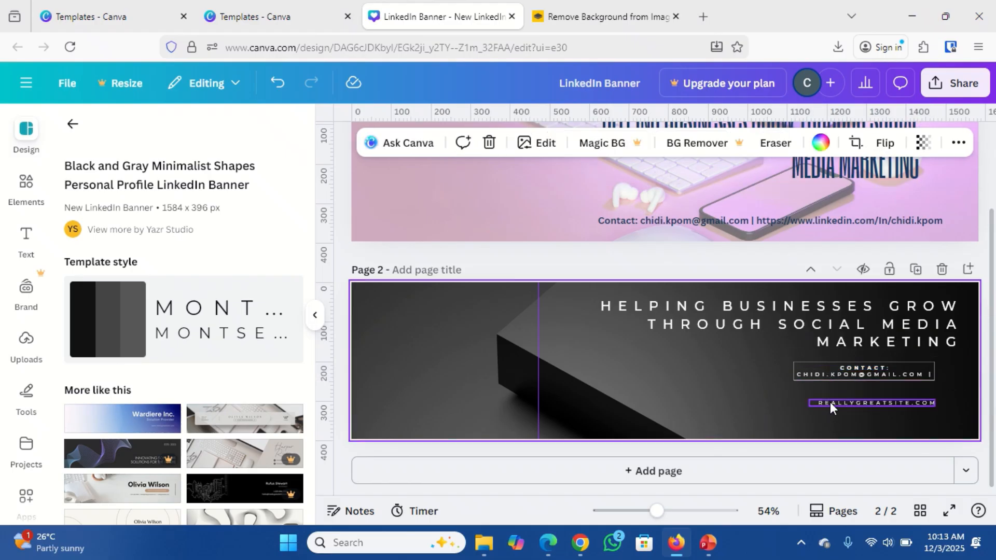
double_click(829, 402)
key("ctrl+v")
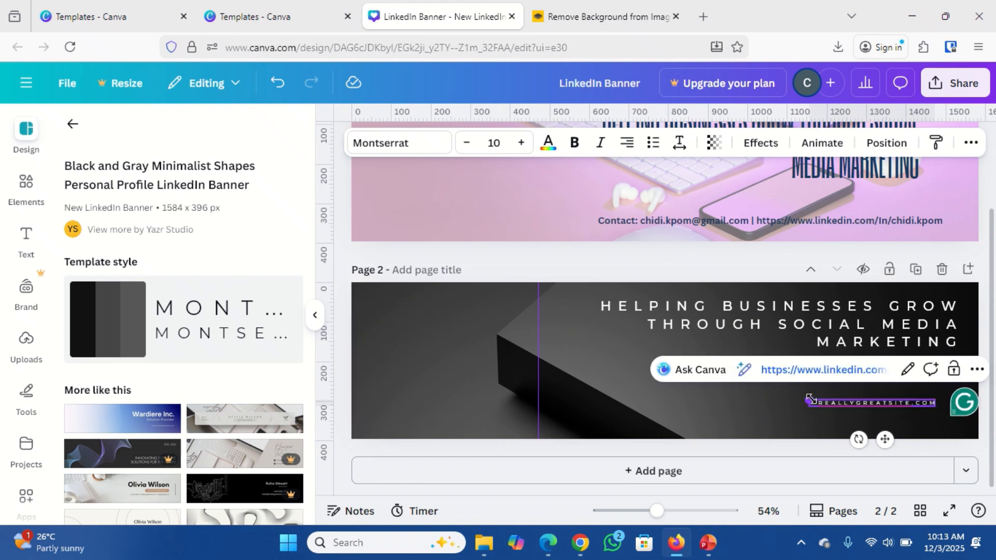
left_click_drag(810, 400, 693, 404)
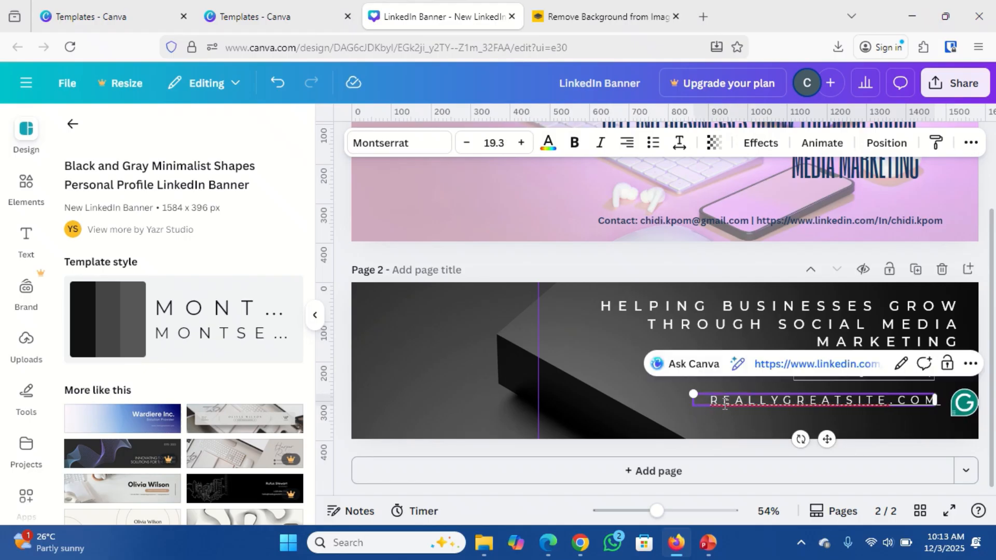
key("ctrl+a")
key("BackSpace")
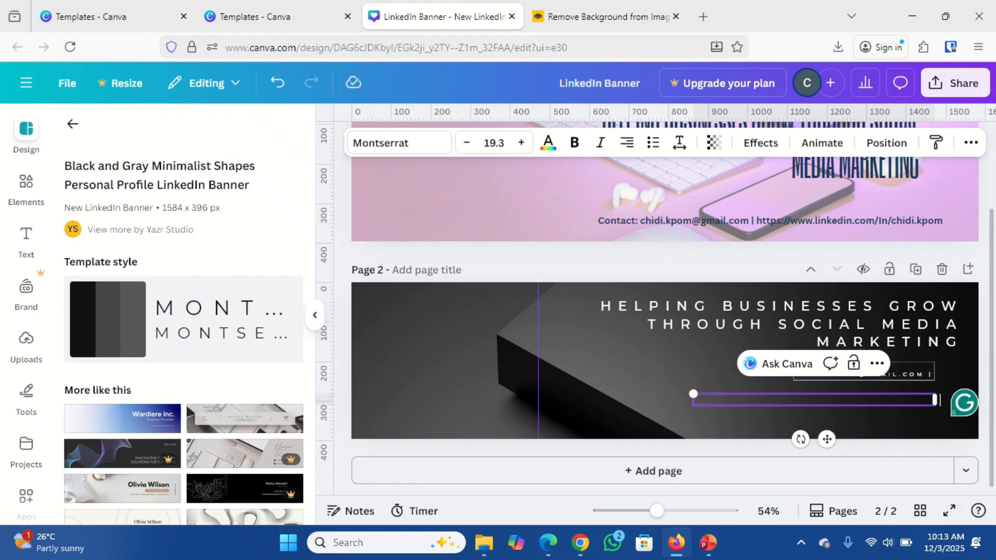
key("ctrl+v")
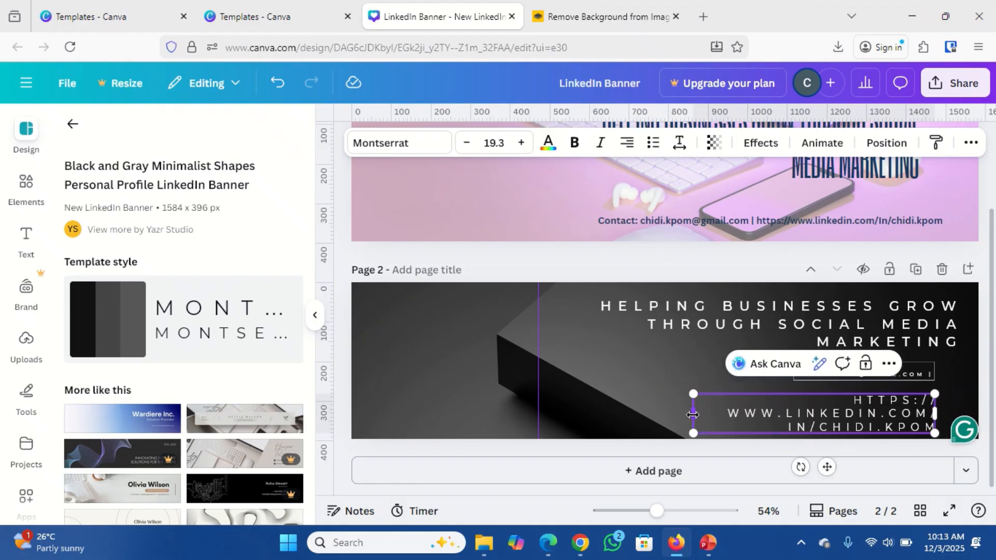
left_click_drag(689, 415, 568, 408)
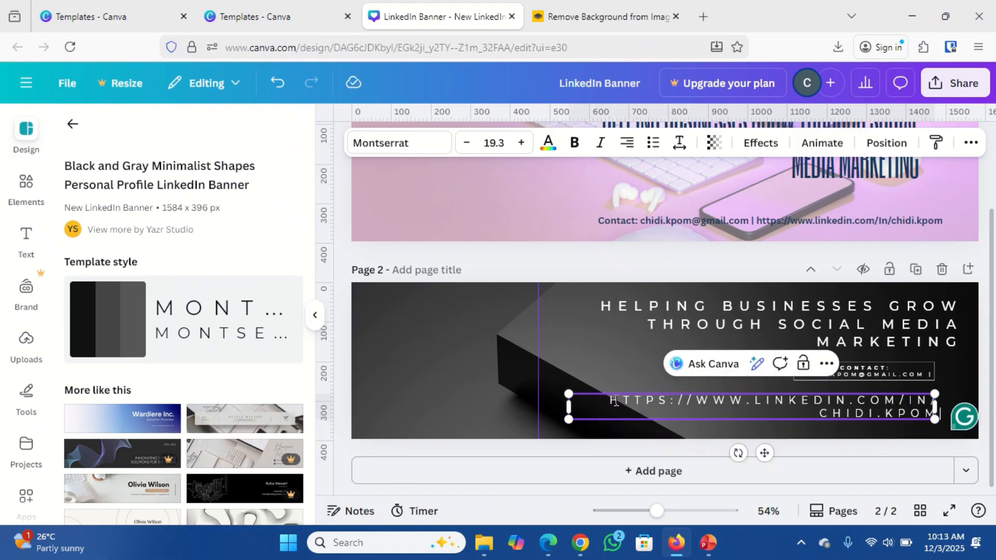
Shrink the LinkedIn address to font size 14.3 and move it right under the e-mail.
key("ctrl+a")
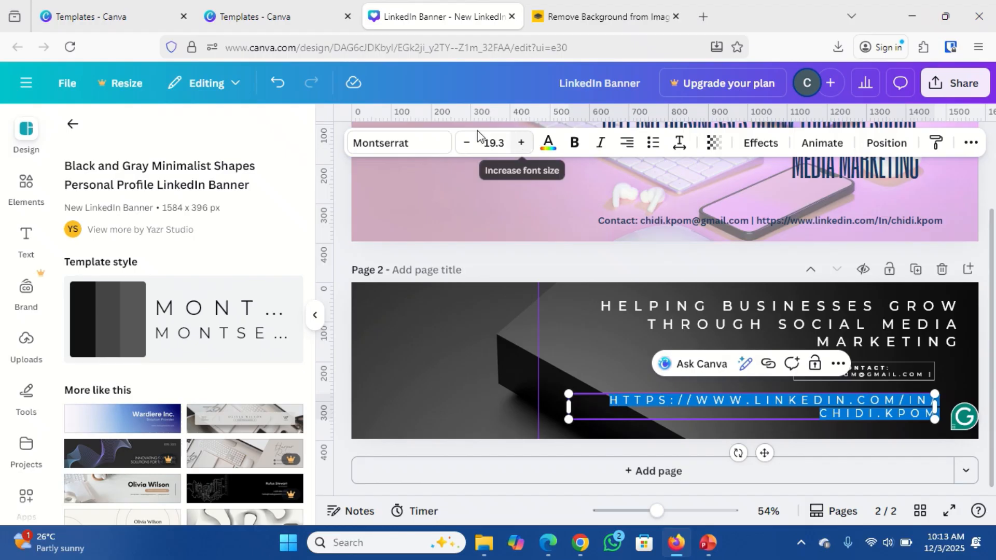
left_click(467, 146)
left_click(466, 143)
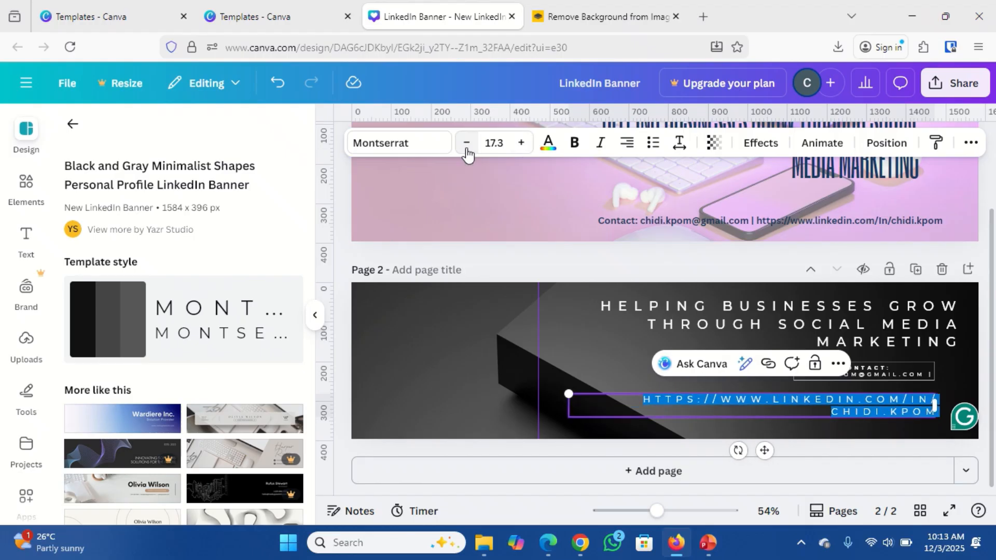
left_click(467, 147)
left_click(467, 146)
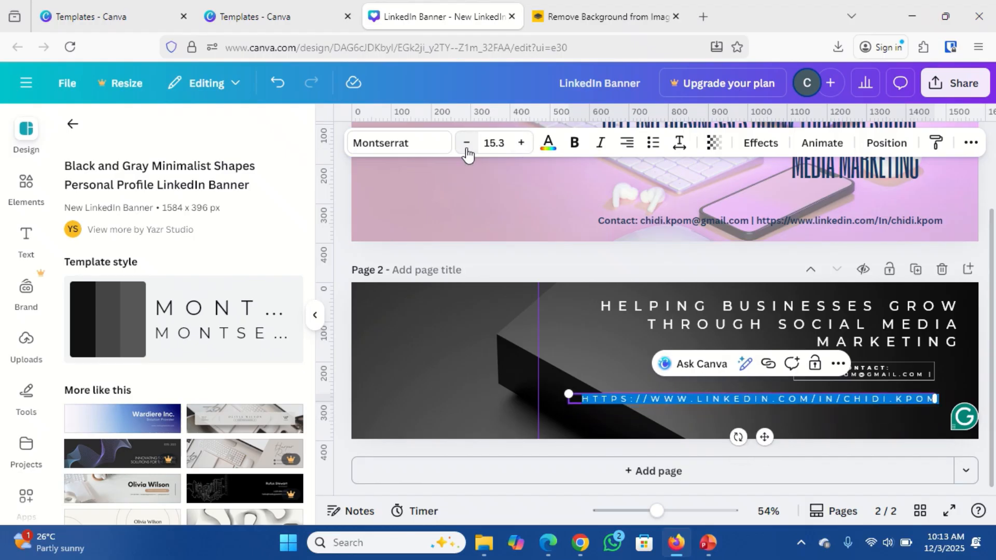
left_click(466, 150)
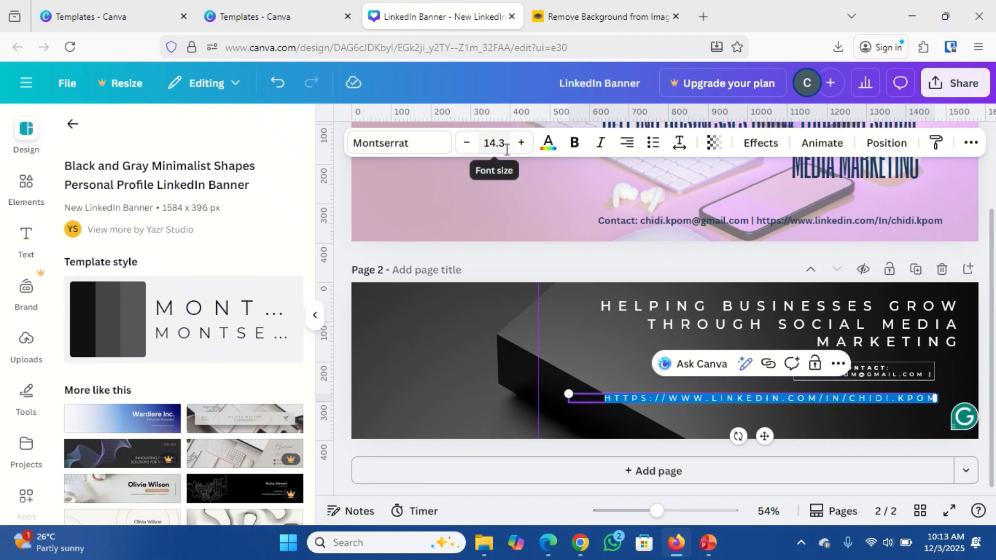
left_click(718, 397)
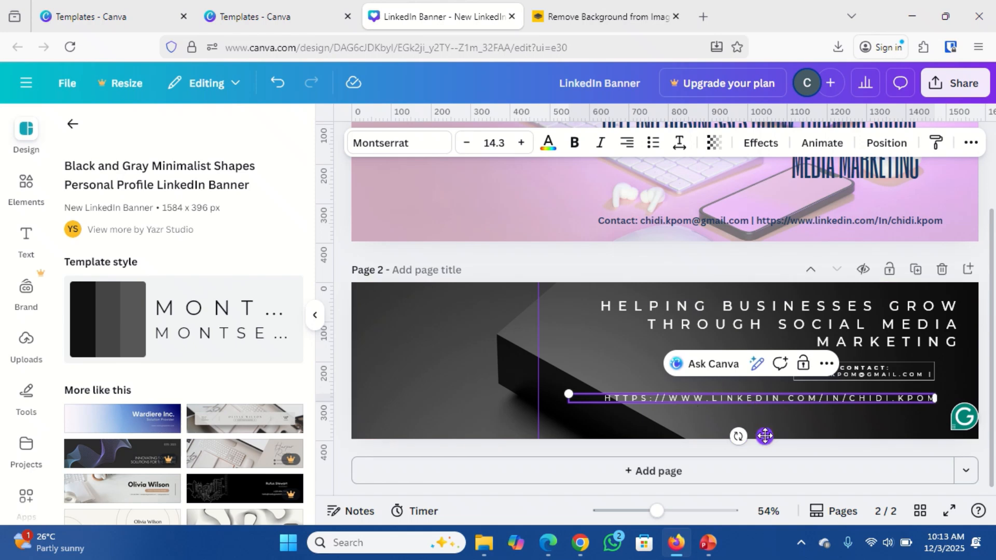
left_click_drag(765, 435, 785, 433)
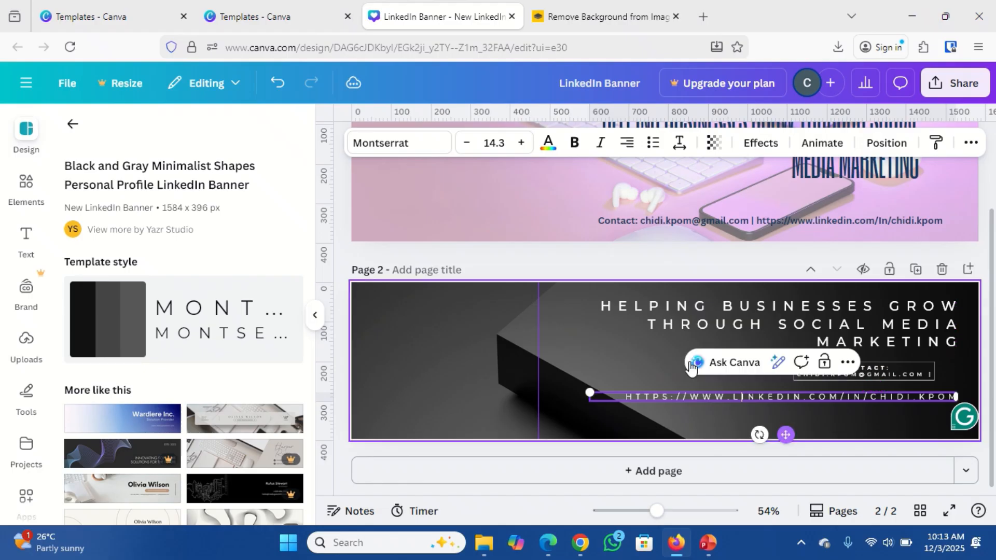
Title page 2 'LBanner 2'.
left_click(486, 354)
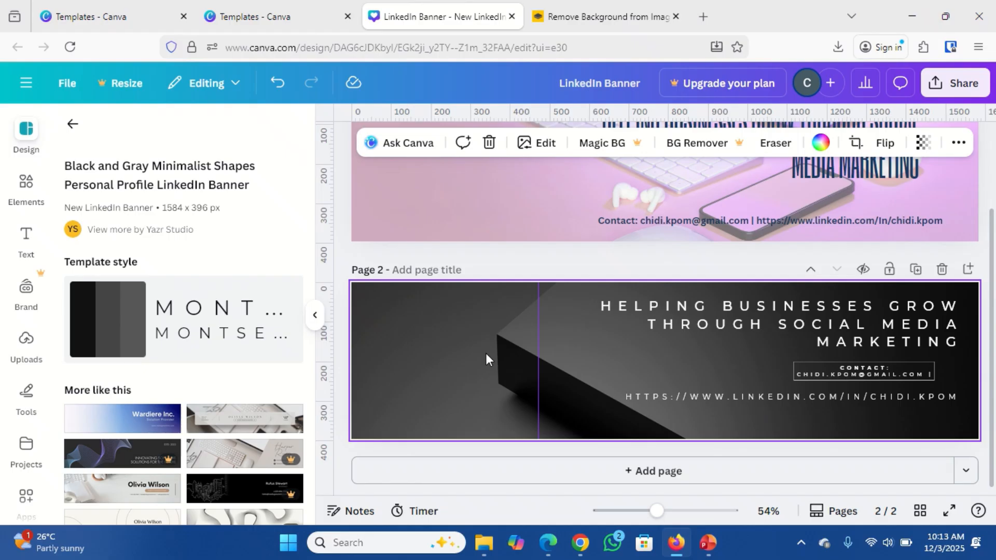
left_click(422, 270)
type("LBanner 2")
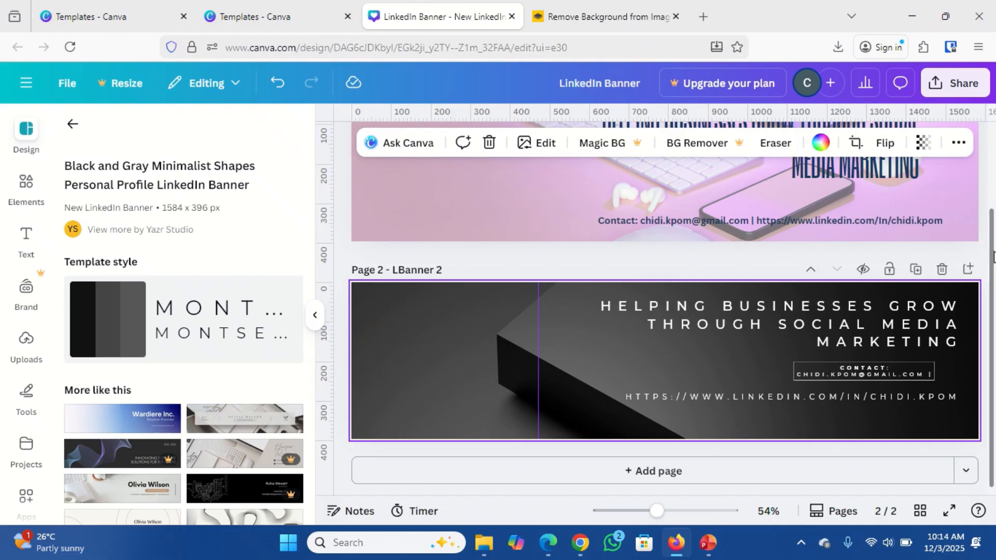
Title page 1 'LinkedIn Banner'.
left_click_drag(993, 255, 992, 171)
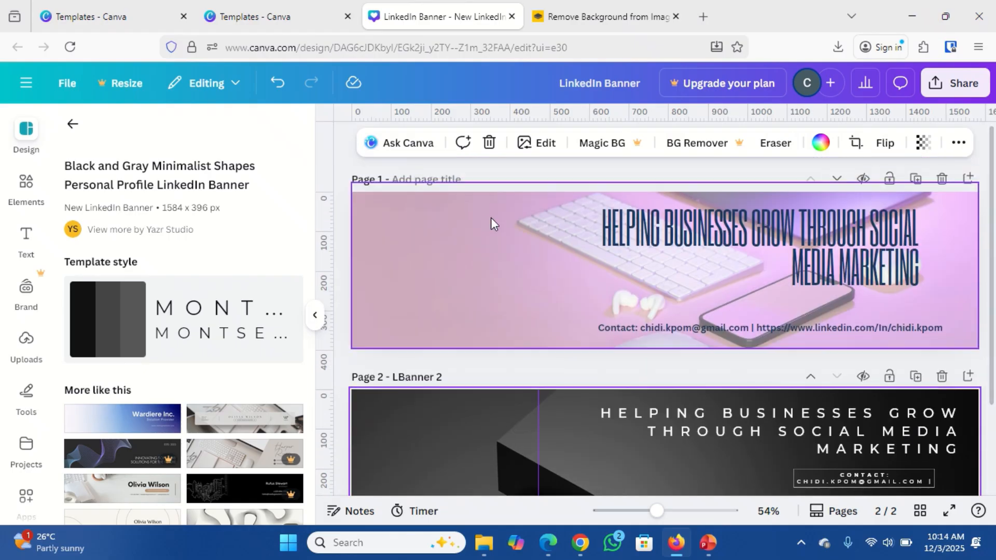
left_click(425, 180)
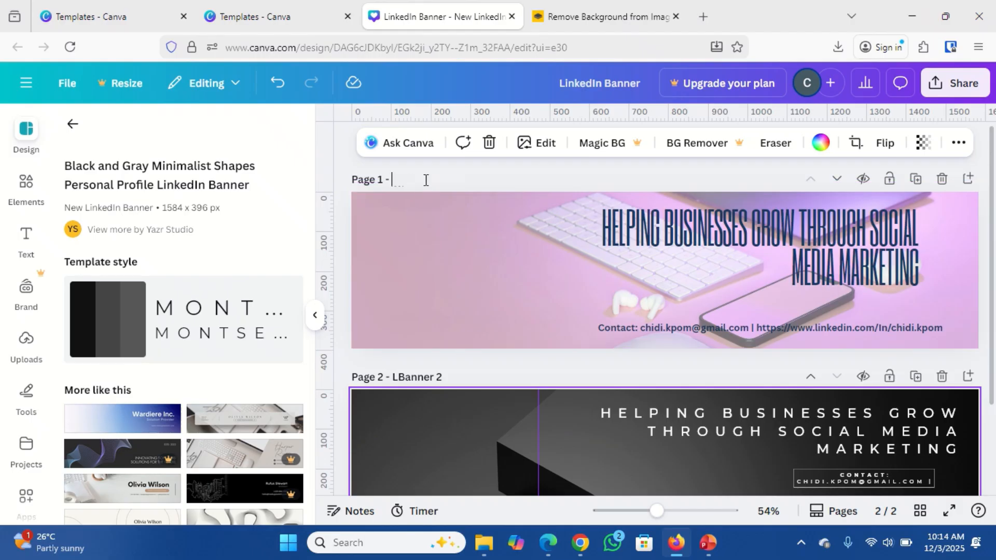
type("LinkedIn Banner")
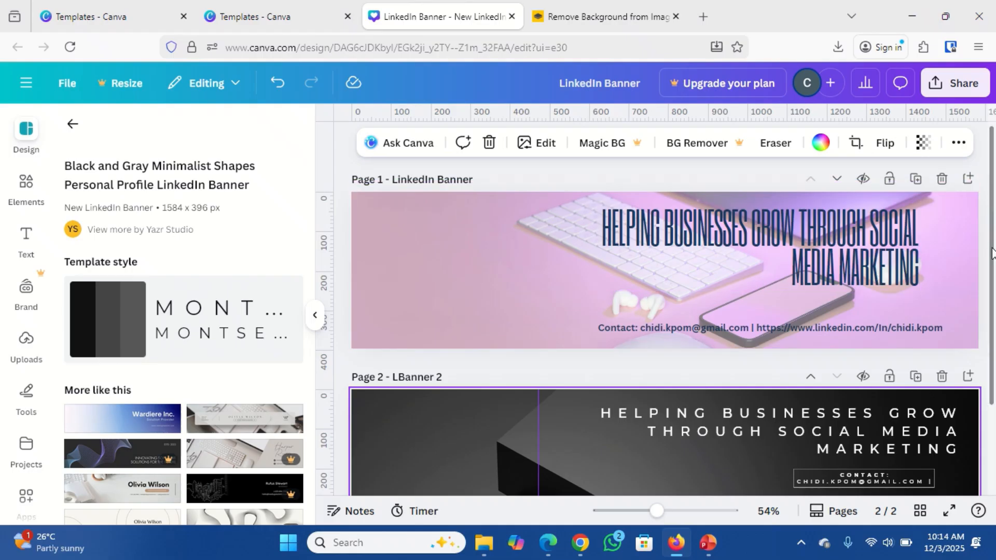
left_click_drag(991, 267, 993, 302)
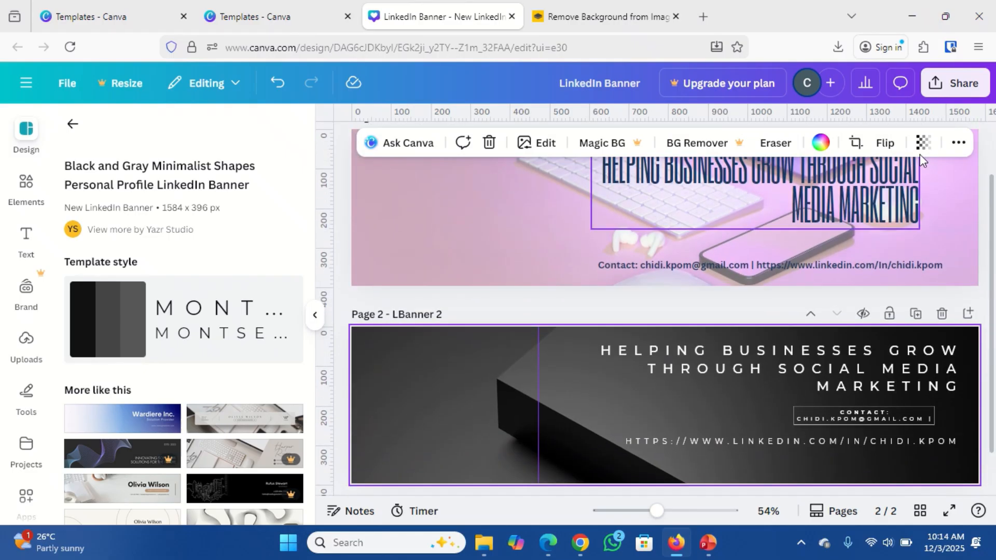
Open the Share panel, check the Download settings, and scroll through all the sharing options.
left_click(957, 88)
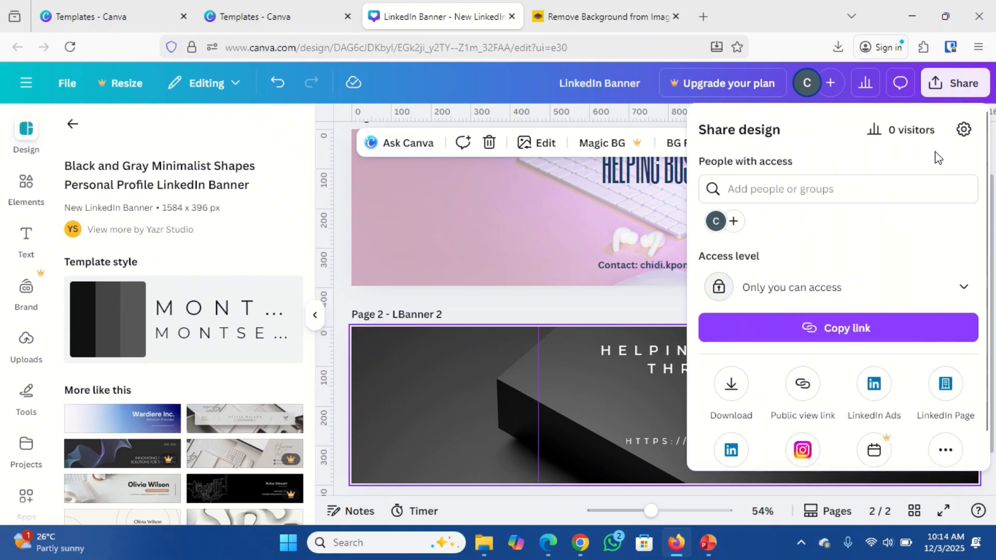
left_click(720, 399)
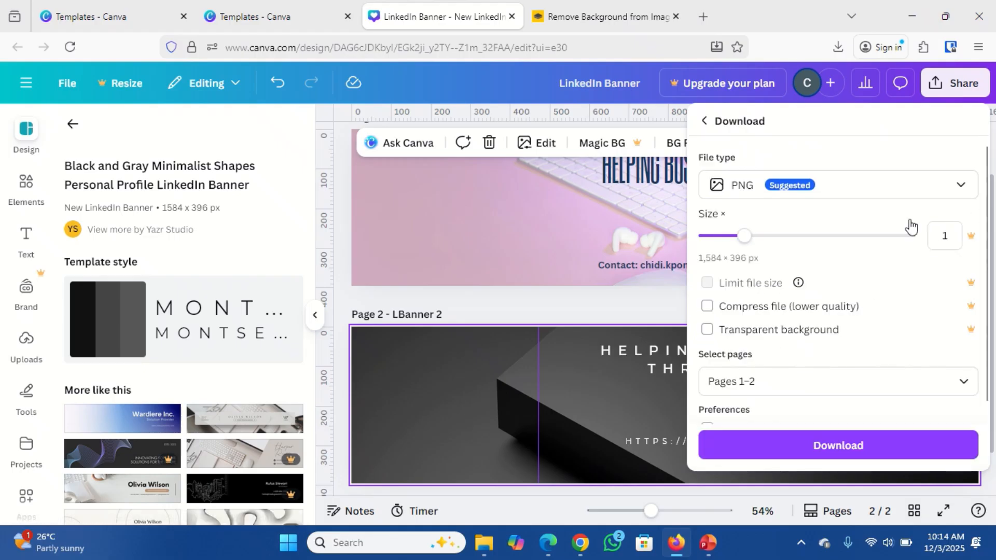
left_click(680, 244)
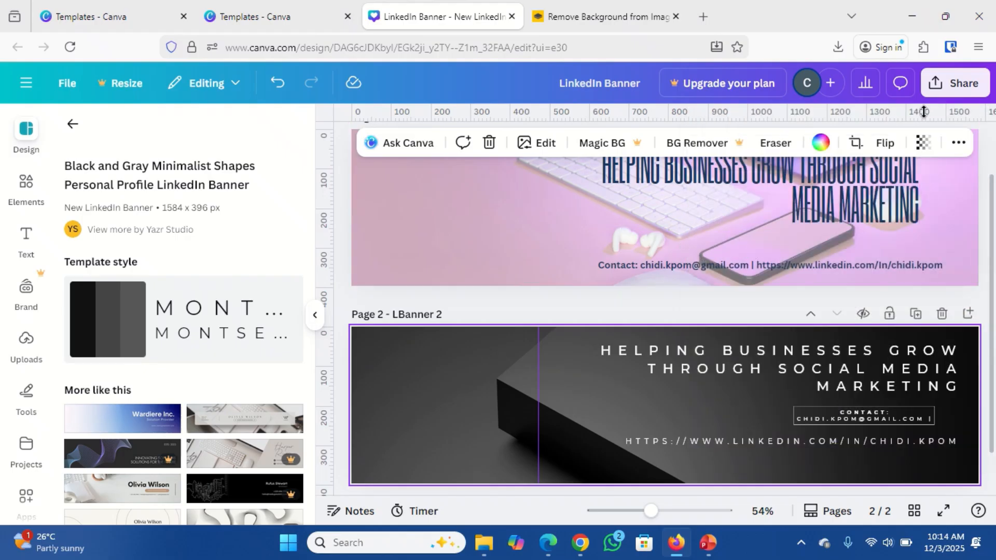
left_click(950, 90)
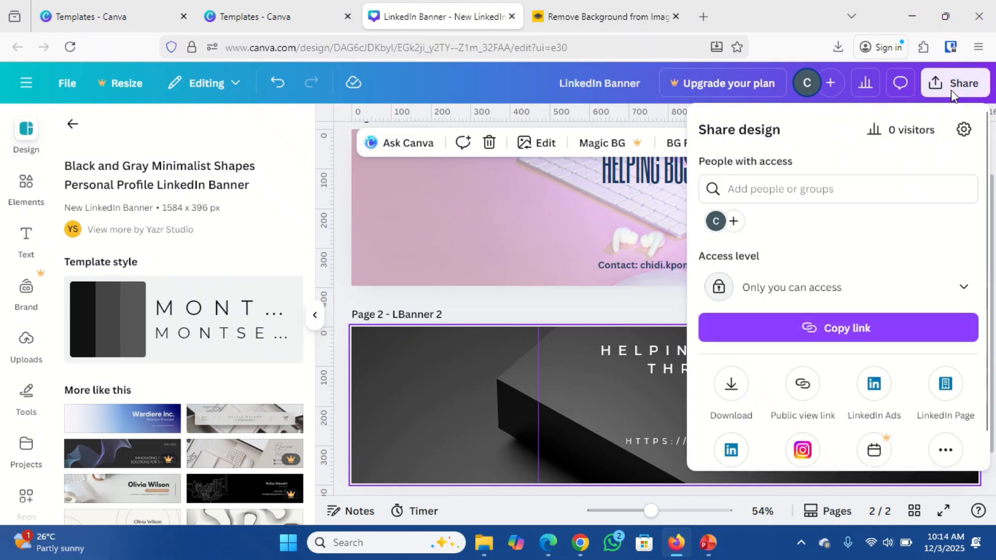
left_click(992, 207)
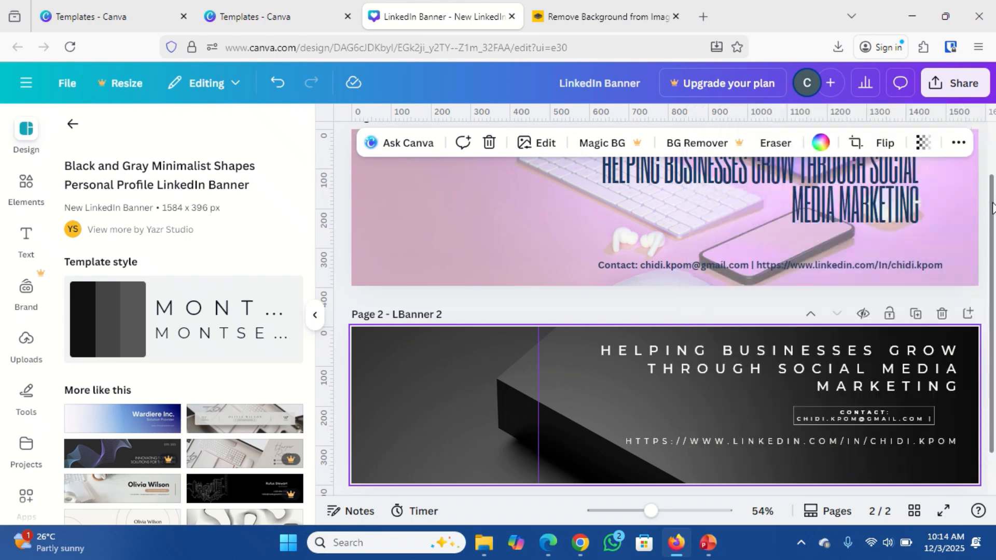
left_click(958, 87)
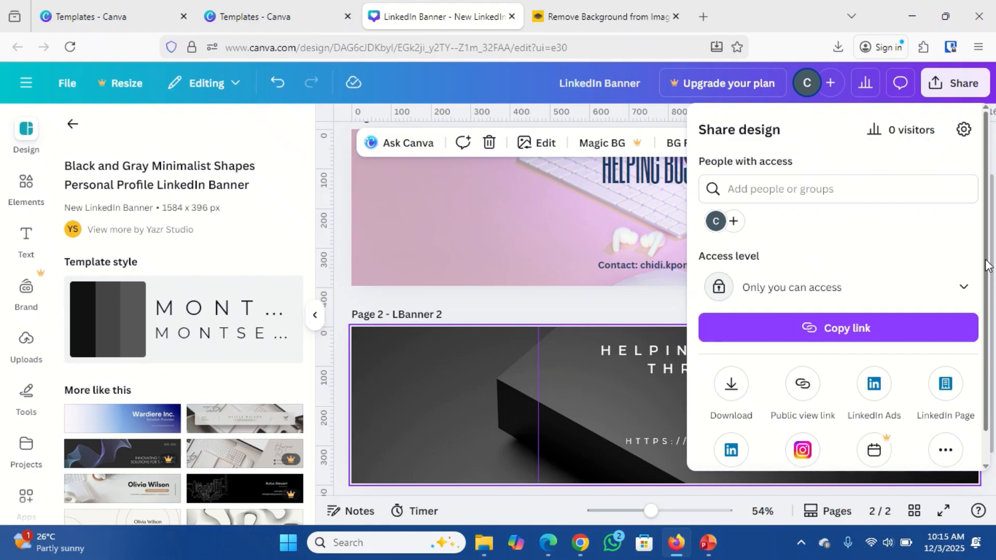
scroll(980, 302, "down", 1)
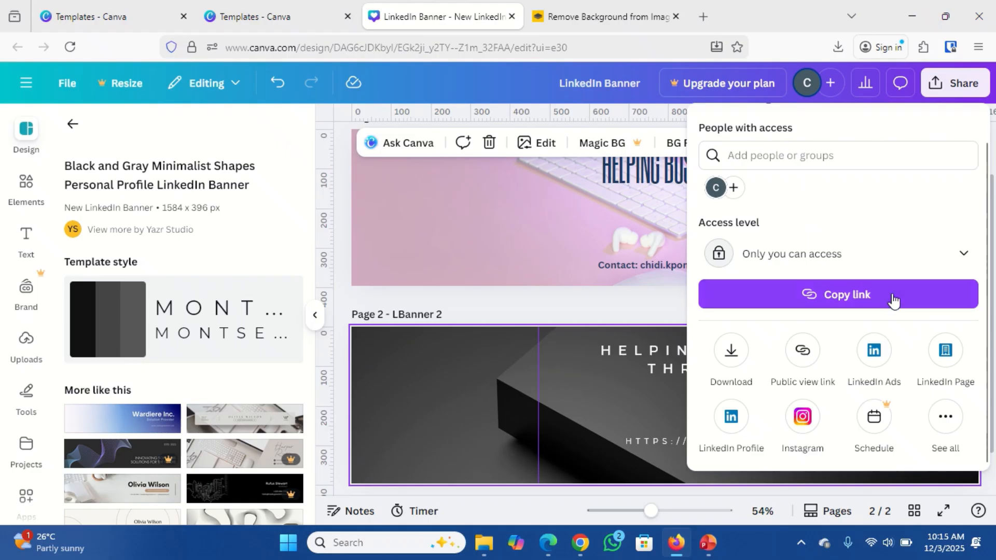
Download only page 2 of the design as a JPG file.
left_click(731, 353)
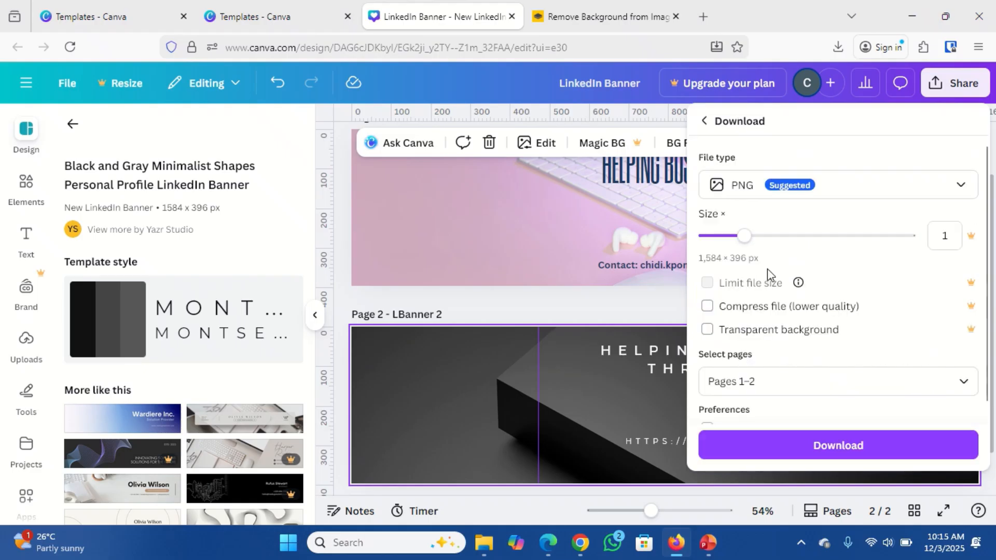
left_click(886, 190)
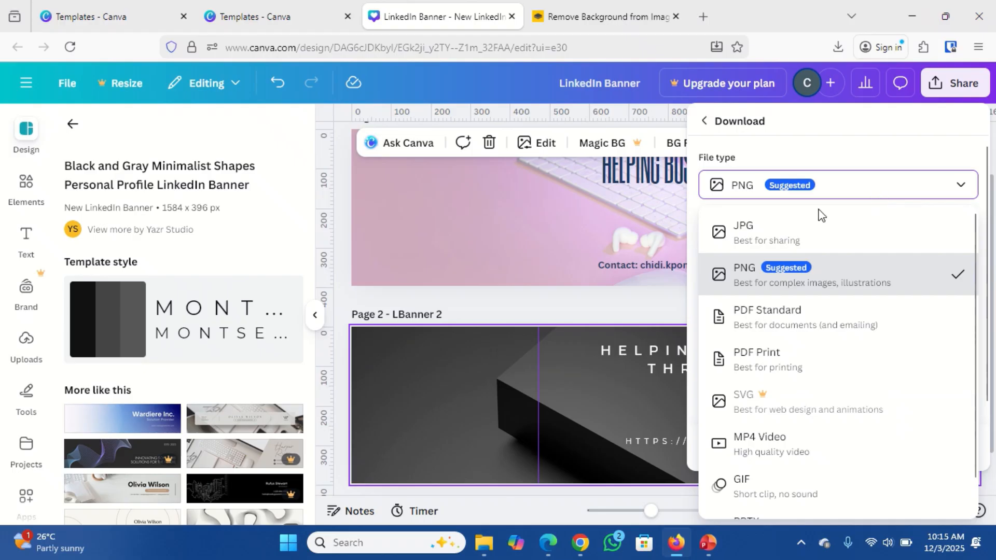
left_click(718, 226)
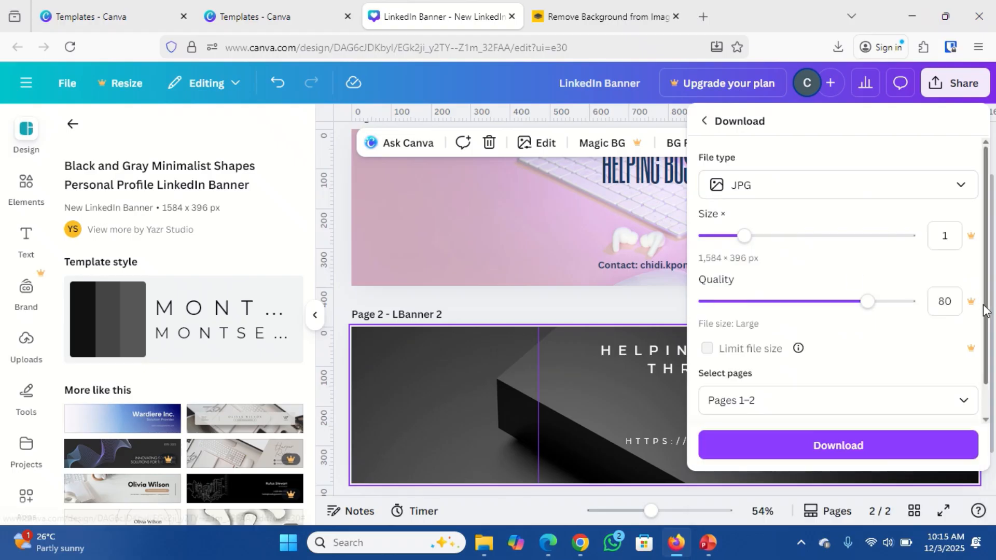
scroll(985, 312, "down", 2)
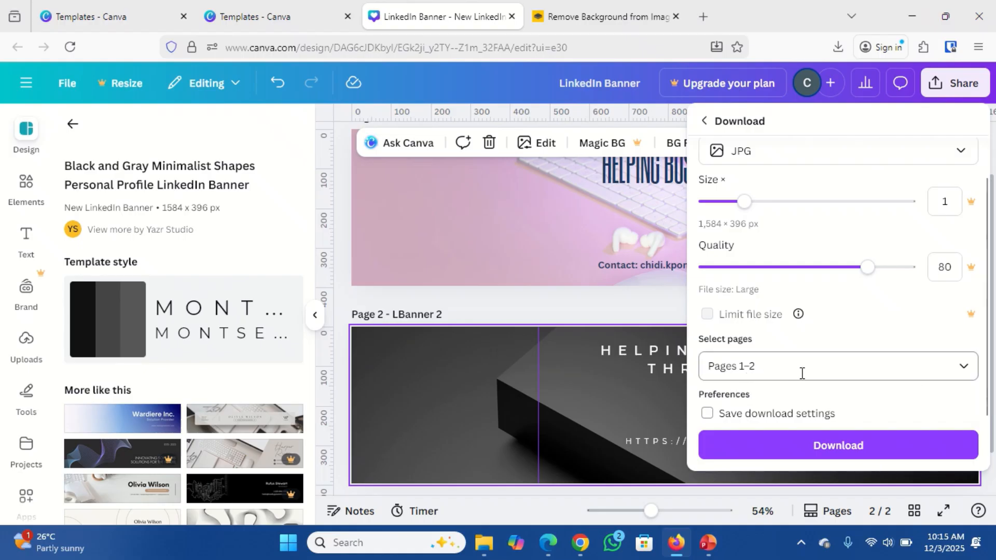
left_click(963, 370)
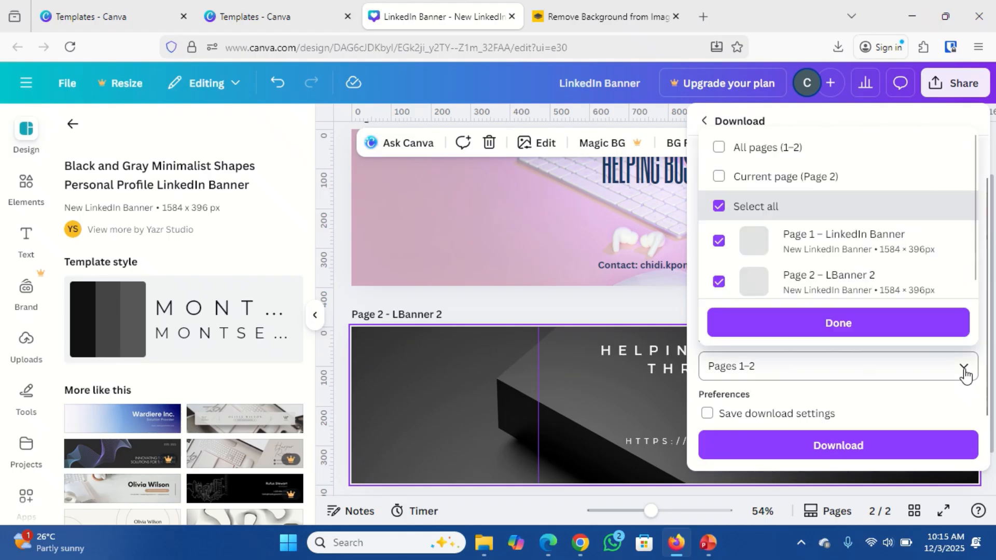
left_click(718, 237)
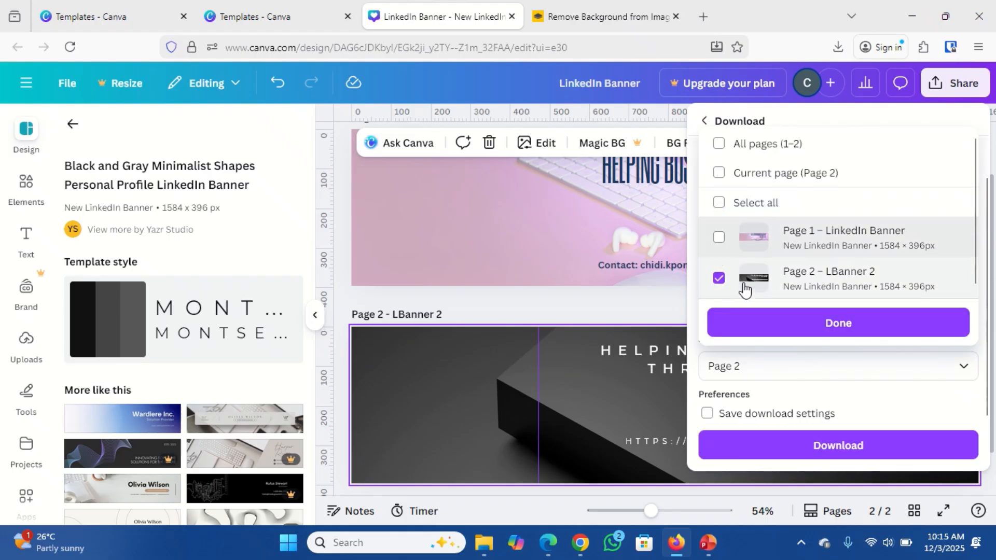
left_click(834, 332)
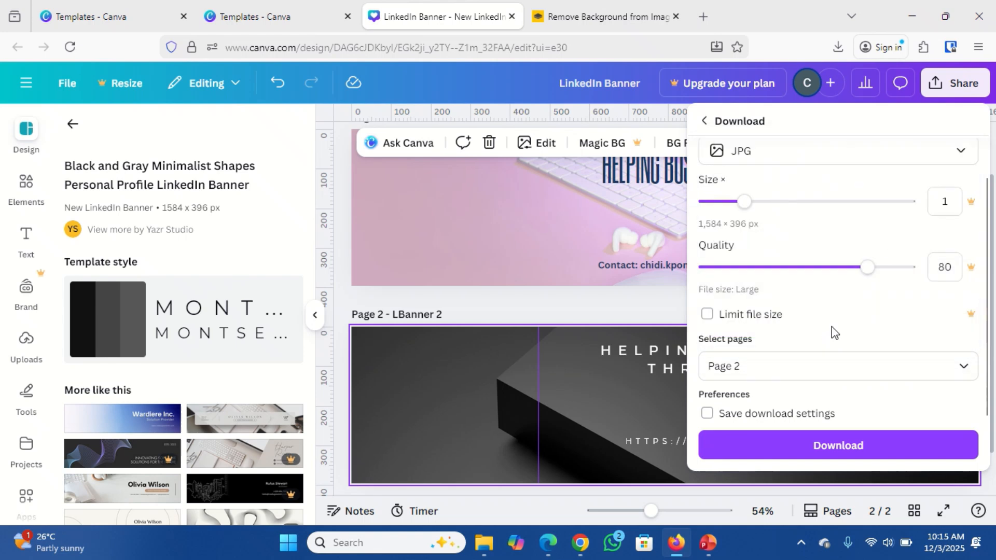
left_click(844, 458)
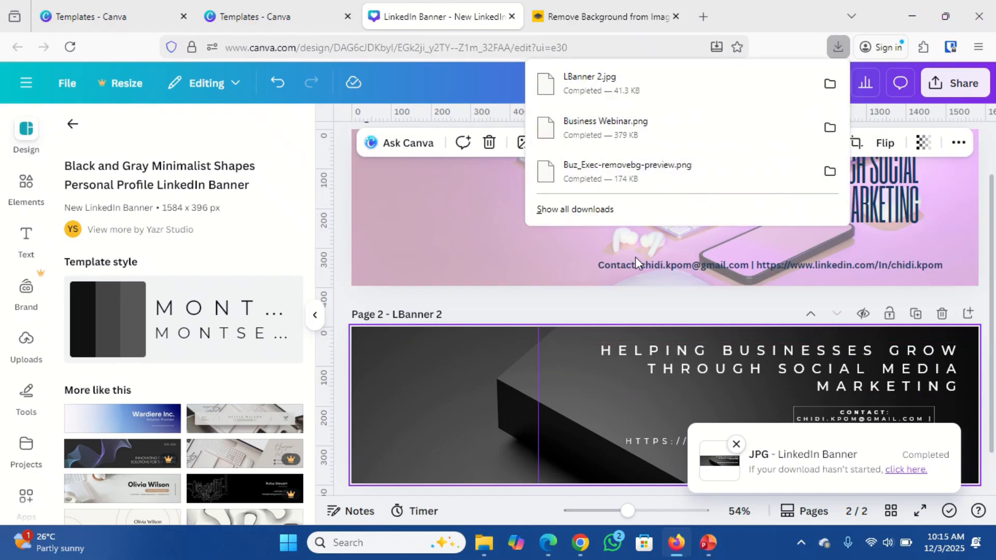
Open LBanner 2.jpg from the Downloads folder in the image viewer.
left_click(488, 546)
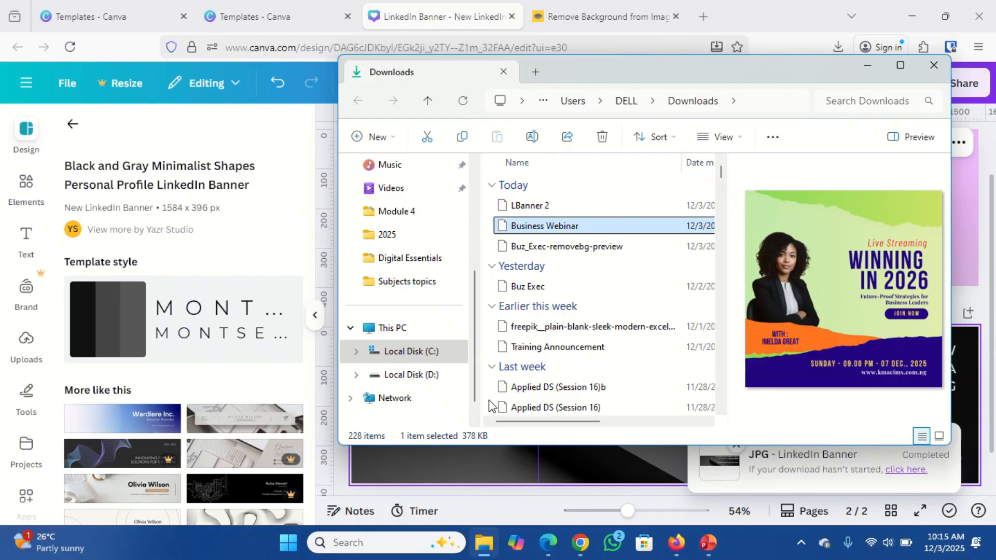
left_click(530, 206)
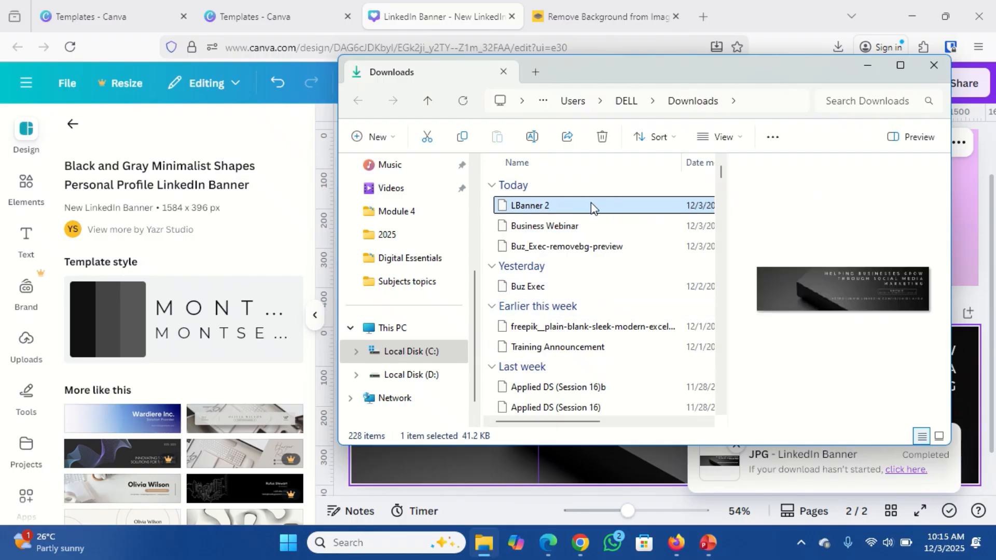
double_click(564, 208)
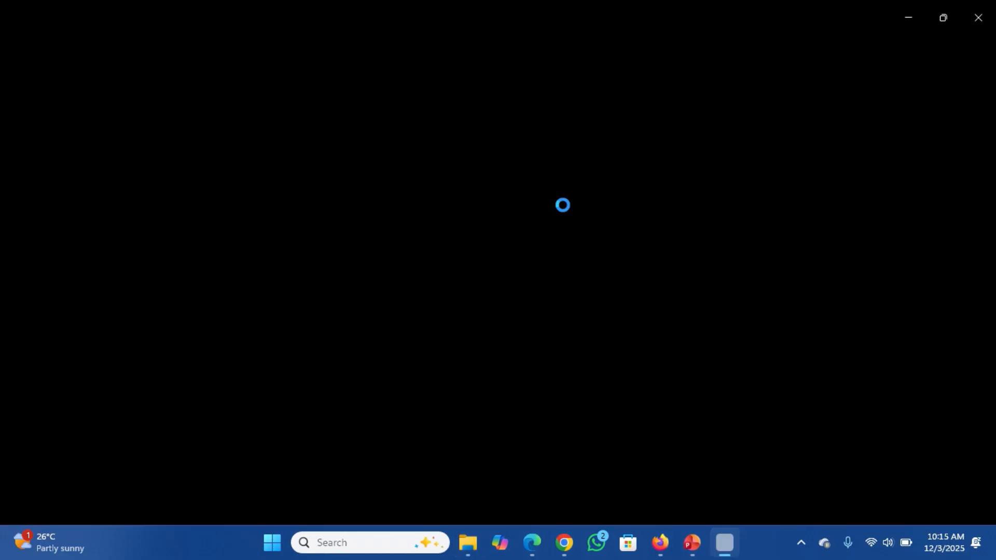